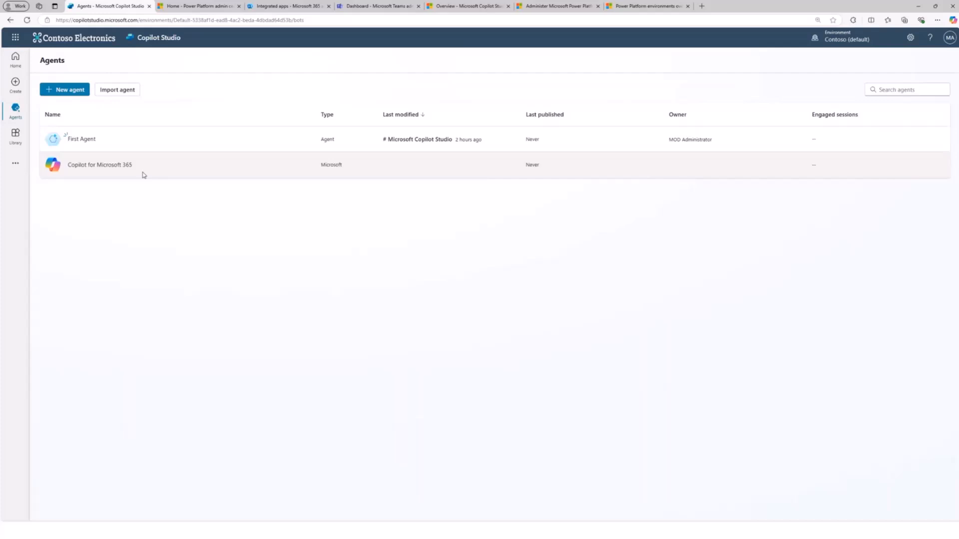
- Review the Copilot for Microsoft 365 agent's overview and the environments available for working with agents
{"action": "left_click", "coordinate": [113, 170]}
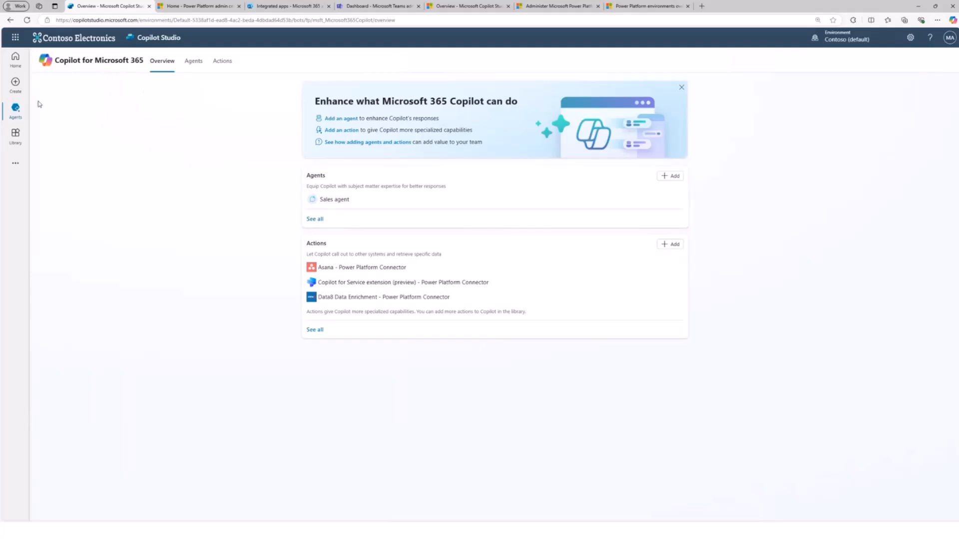
{"action": "left_click", "coordinate": [16, 109]}
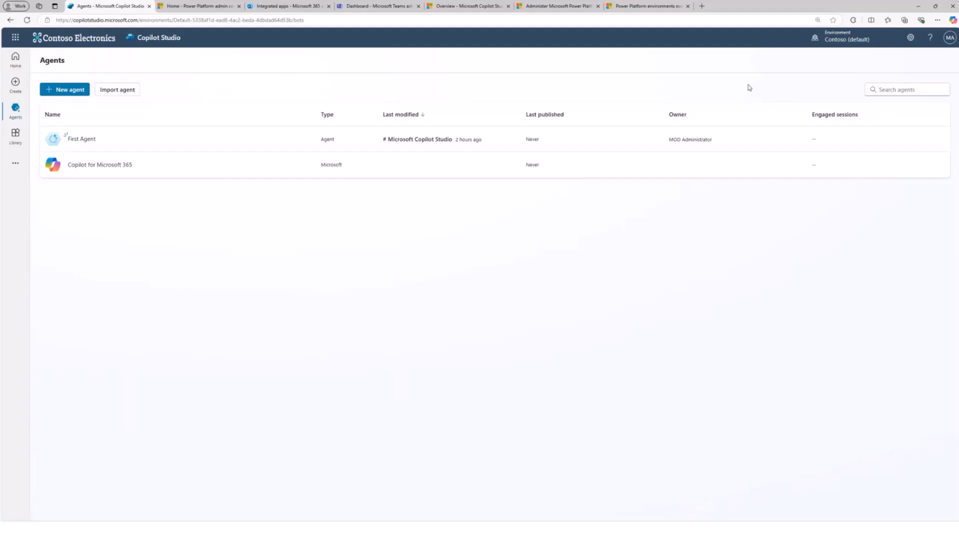
{"action": "left_click", "coordinate": [838, 38]}
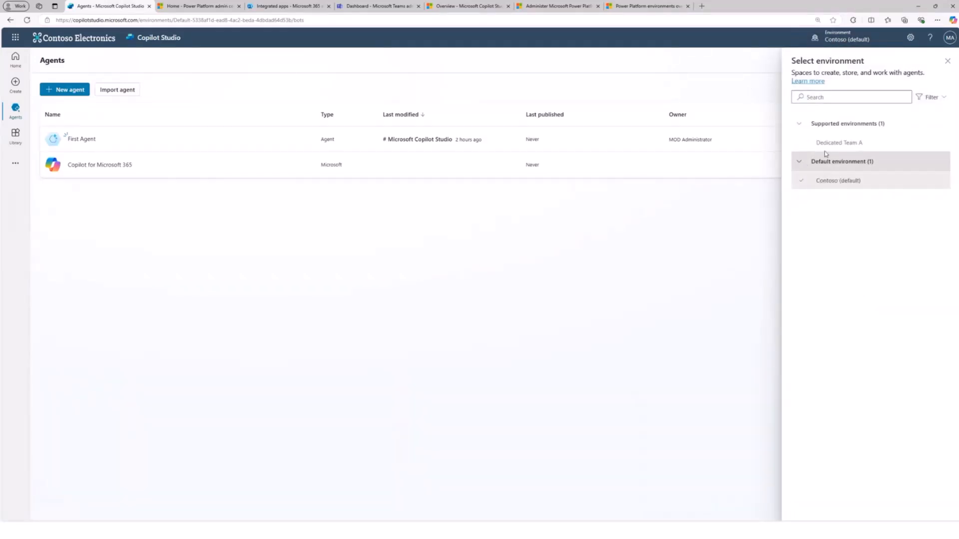
{"action": "mouse_move", "coordinate": [813, 186]}
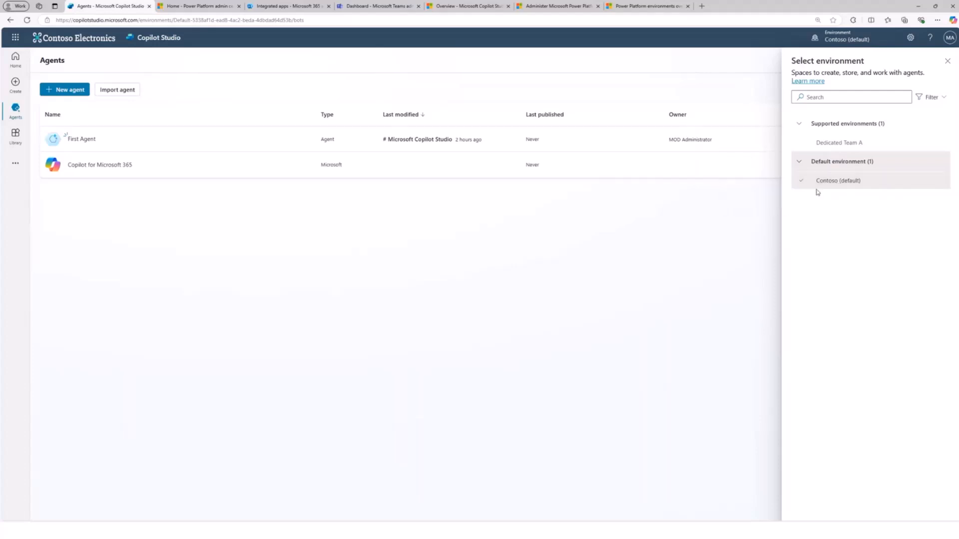
{"action": "mouse_move", "coordinate": [810, 148]}
{"action": "left_click", "coordinate": [859, 36]}
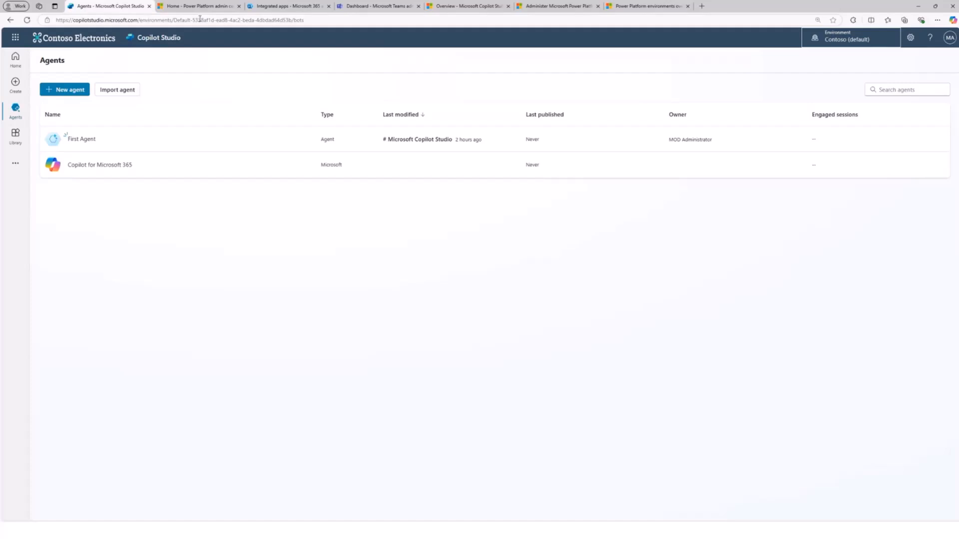
- Switch to the Power Platform admin center and open its list of environments
{"action": "left_click", "coordinate": [190, 6]}
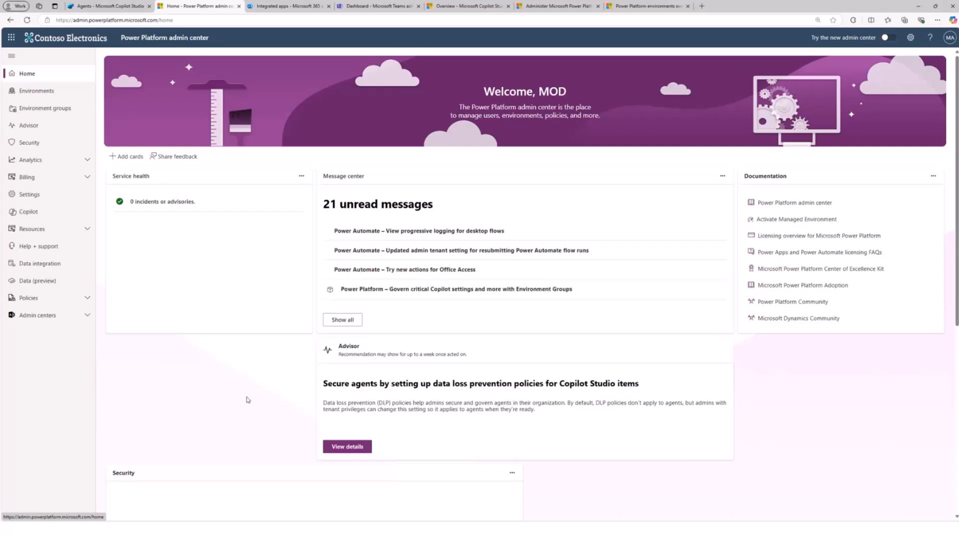
{"action": "scroll", "coordinate": [247, 399], "scroll_direction": "down", "scroll_amount": 1}
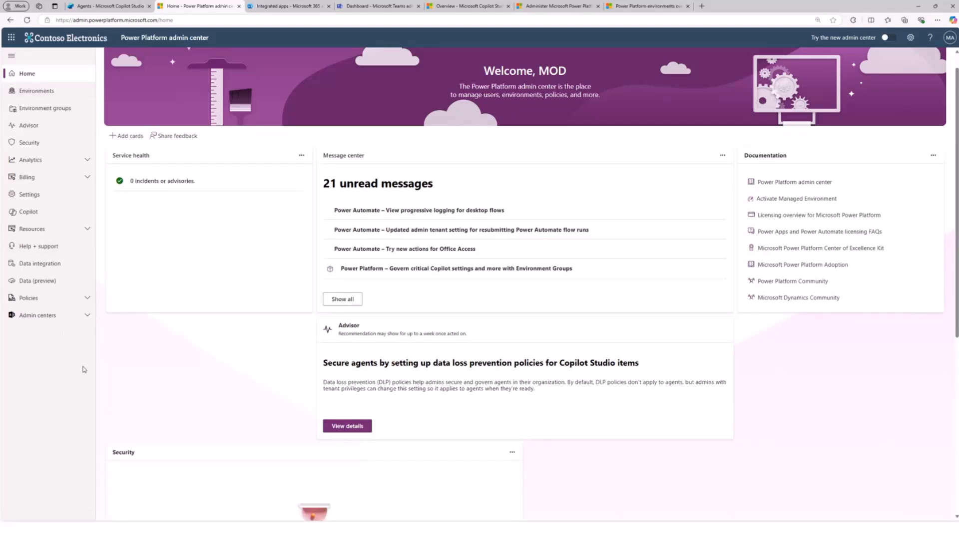
{"action": "left_click", "coordinate": [46, 96]}
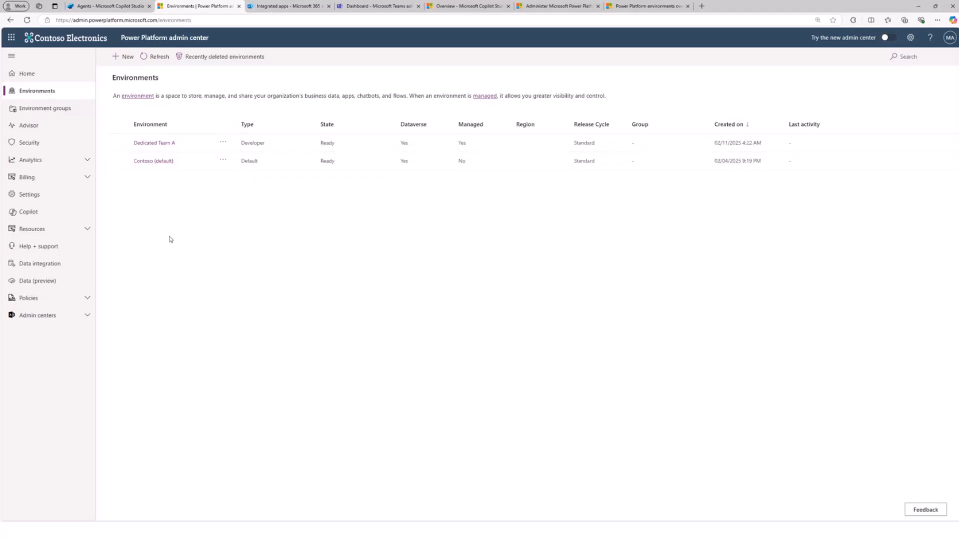
- Create a Developer environment named Contoso Sales, keeping the default United States region, English (United States) language and USD ($) currency
{"action": "left_click", "coordinate": [126, 58]}
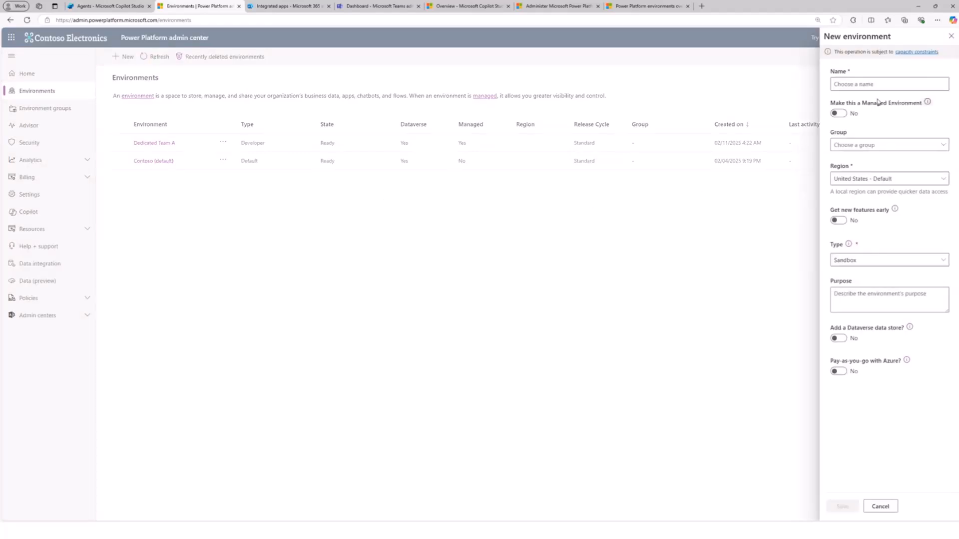
{"action": "left_click", "coordinate": [851, 84]}
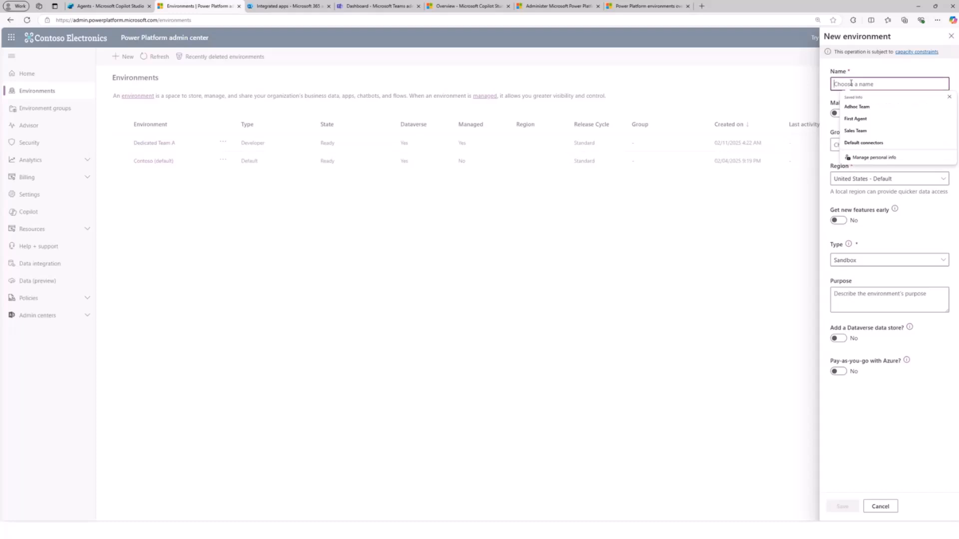
{"action": "type", "text": "Contoso"}
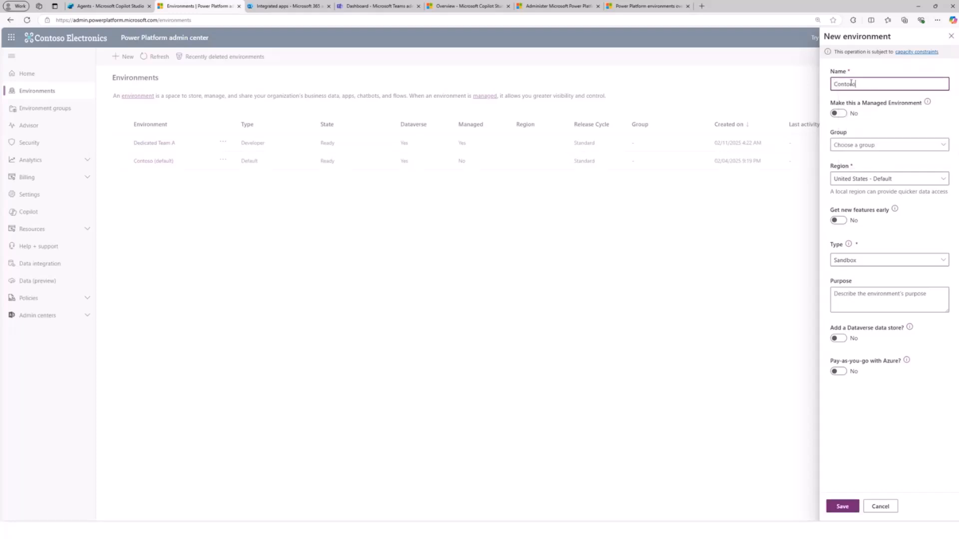
{"action": "type", "text": " Sales"}
{"action": "left_click", "coordinate": [859, 266]}
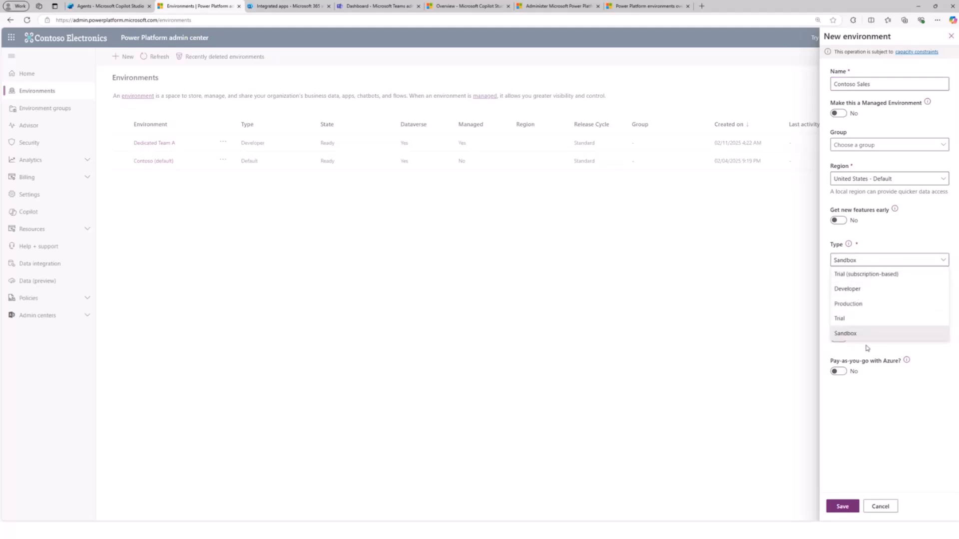
{"action": "left_click", "coordinate": [861, 294]}
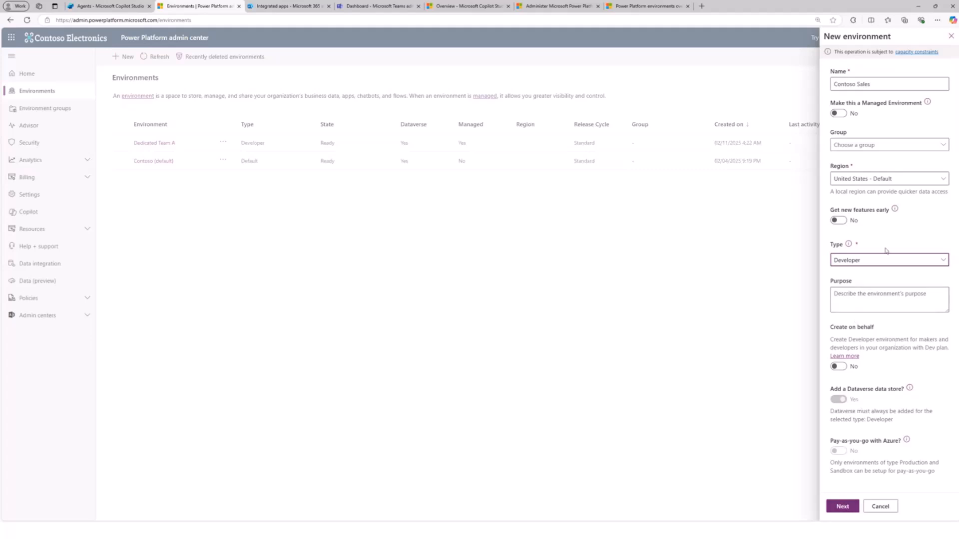
{"action": "left_click", "coordinate": [842, 507]}
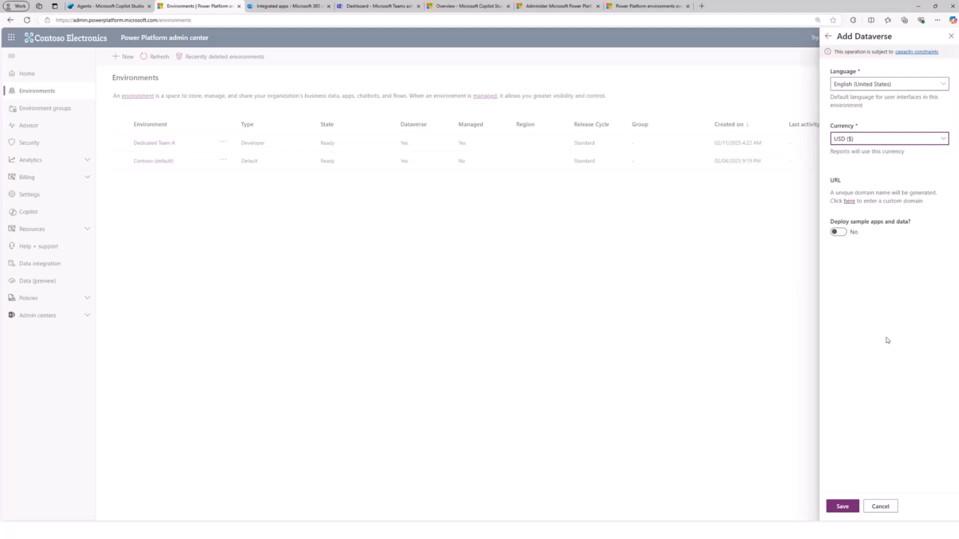
{"action": "left_click", "coordinate": [846, 510]}
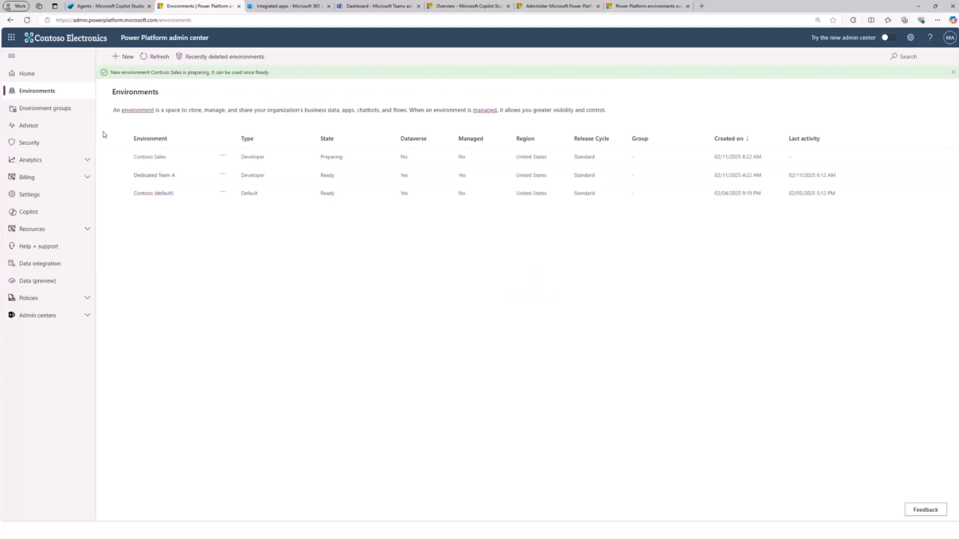
- Open the full list of security roles for the Dedicated Team A environment
{"action": "left_click", "coordinate": [154, 176]}
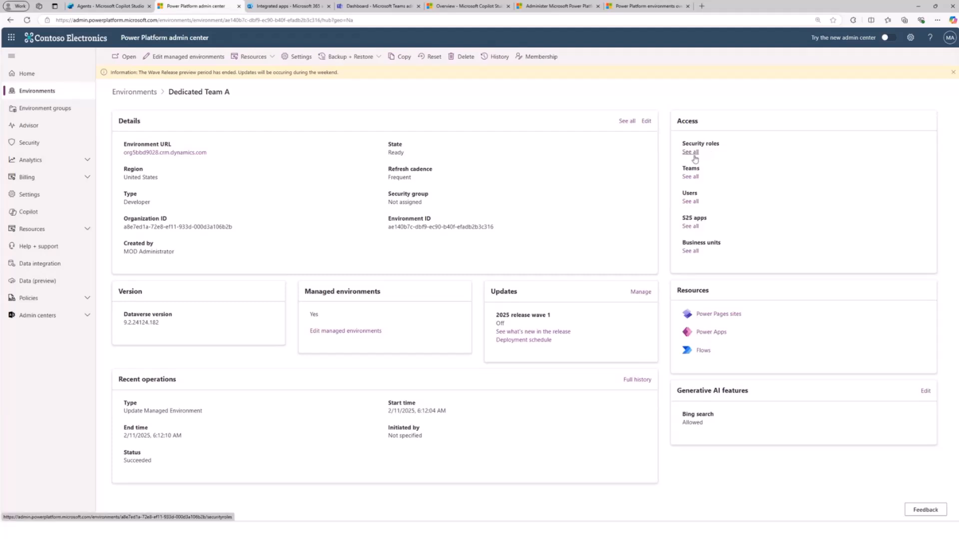
{"action": "left_click", "coordinate": [694, 153]}
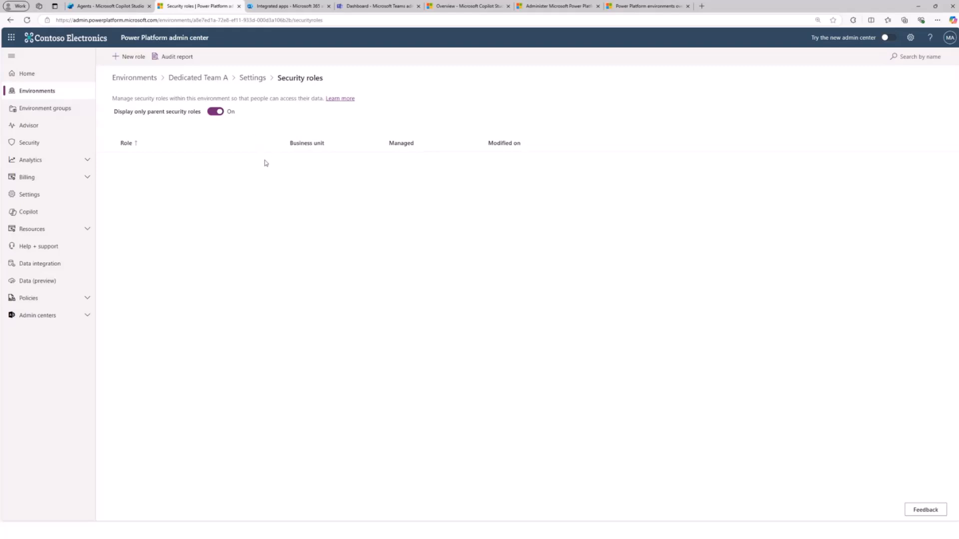
{"action": "left_click", "coordinate": [248, 79]}
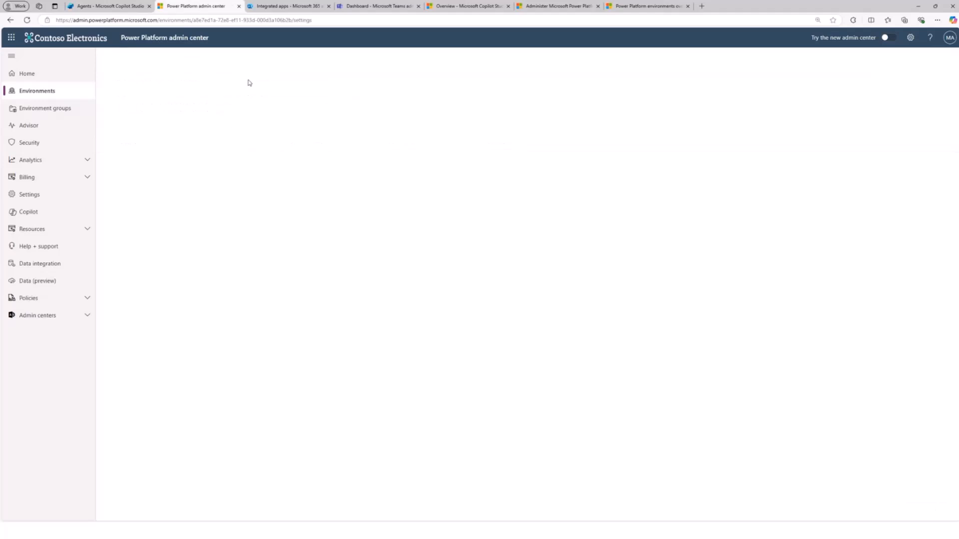
{"action": "left_click", "coordinate": [152, 70]}
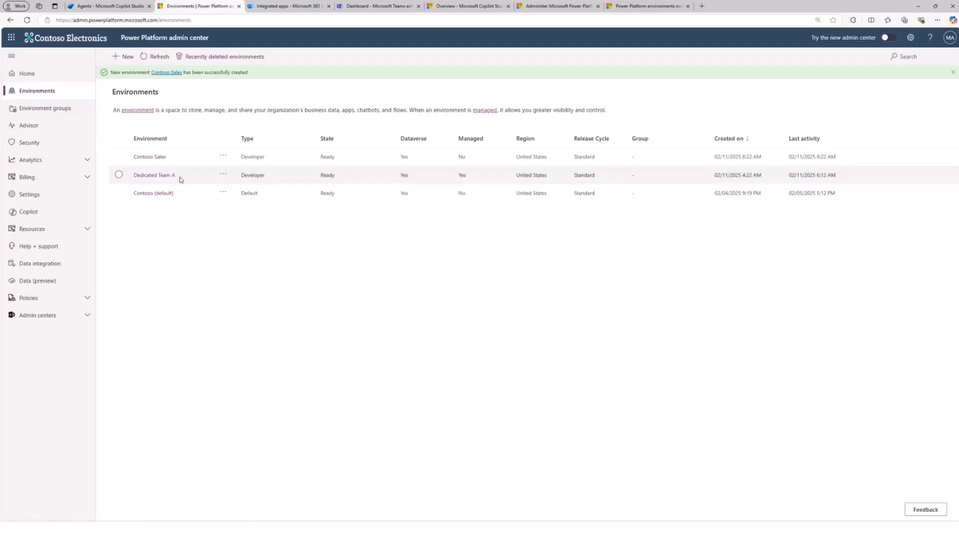
{"action": "left_click", "coordinate": [168, 178]}
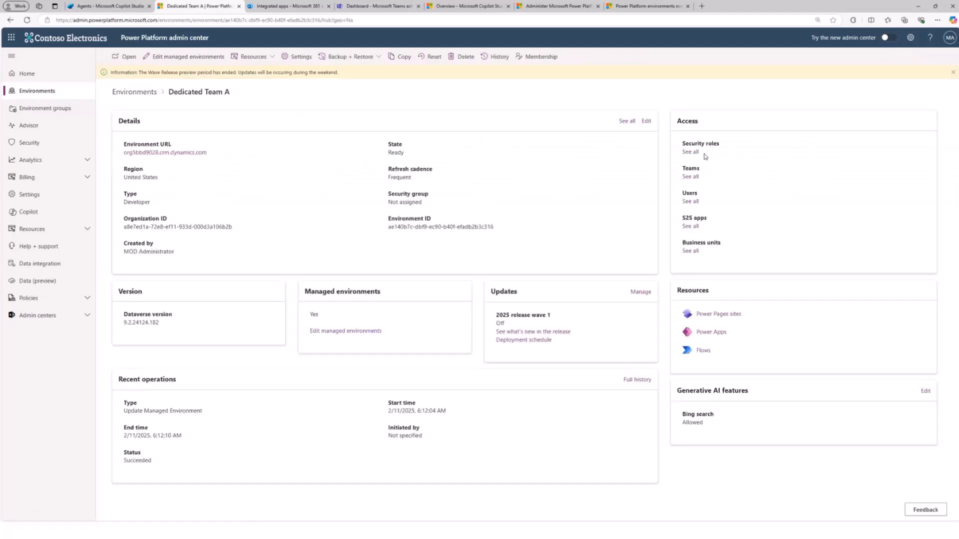
{"action": "left_click", "coordinate": [691, 152]}
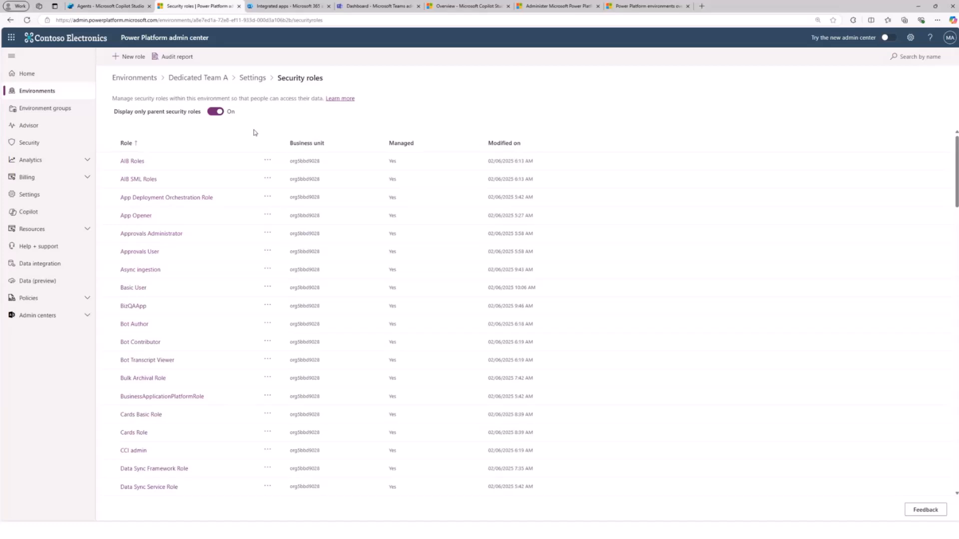
- Examine the security roles available in Dedicated Team A, including the maker, administrator and customizer roles
{"action": "scroll", "coordinate": [240, 258], "scroll_direction": "down", "scroll_amount": 15}
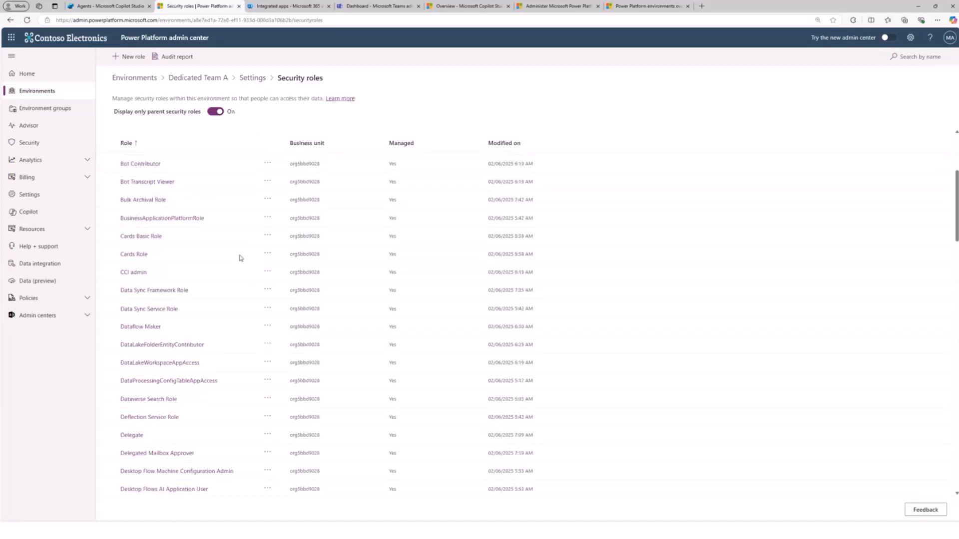
{"action": "scroll", "coordinate": [240, 258], "scroll_direction": "down", "scroll_amount": 5}
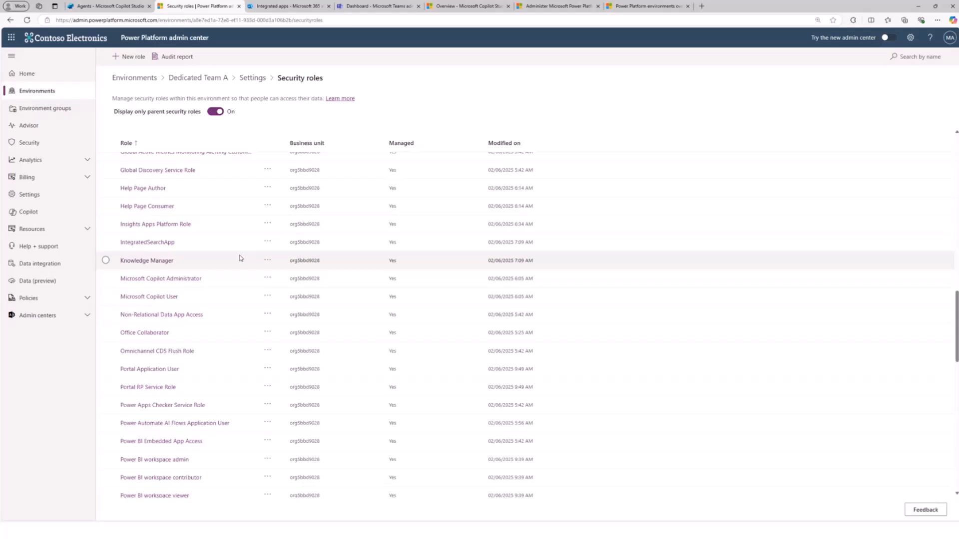
{"action": "scroll", "coordinate": [240, 258], "scroll_direction": "down", "scroll_amount": 3}
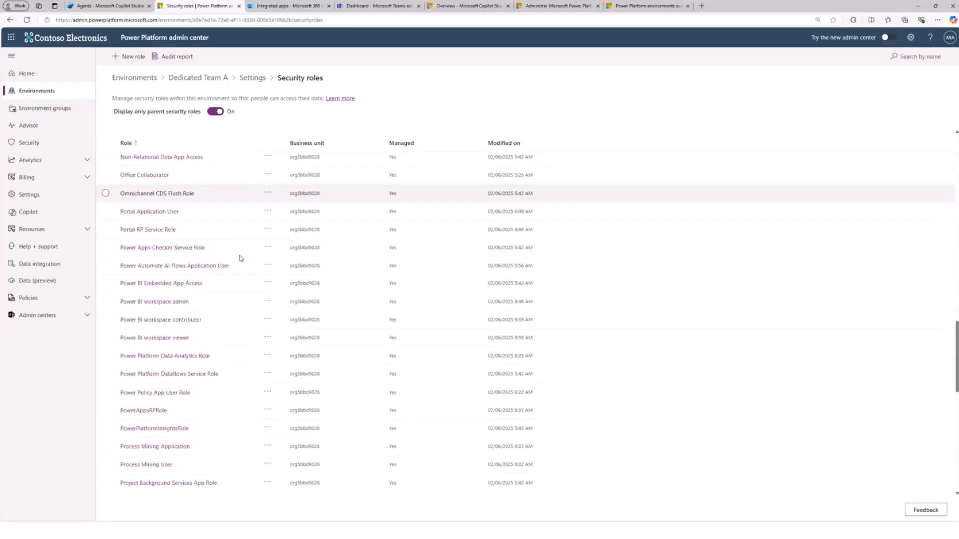
{"action": "scroll", "coordinate": [240, 258], "scroll_direction": "down", "scroll_amount": 2}
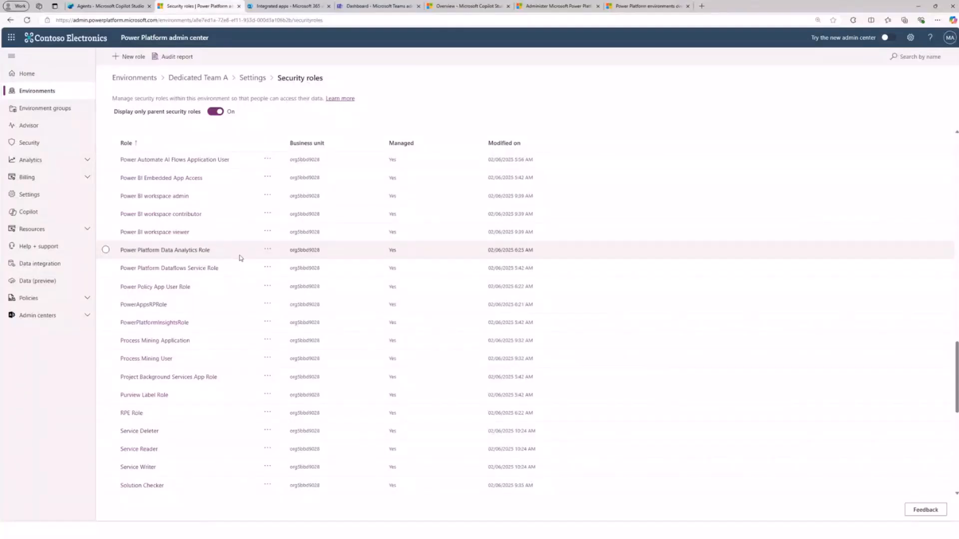
{"action": "scroll", "coordinate": [240, 257], "scroll_direction": "up", "scroll_amount": 1}
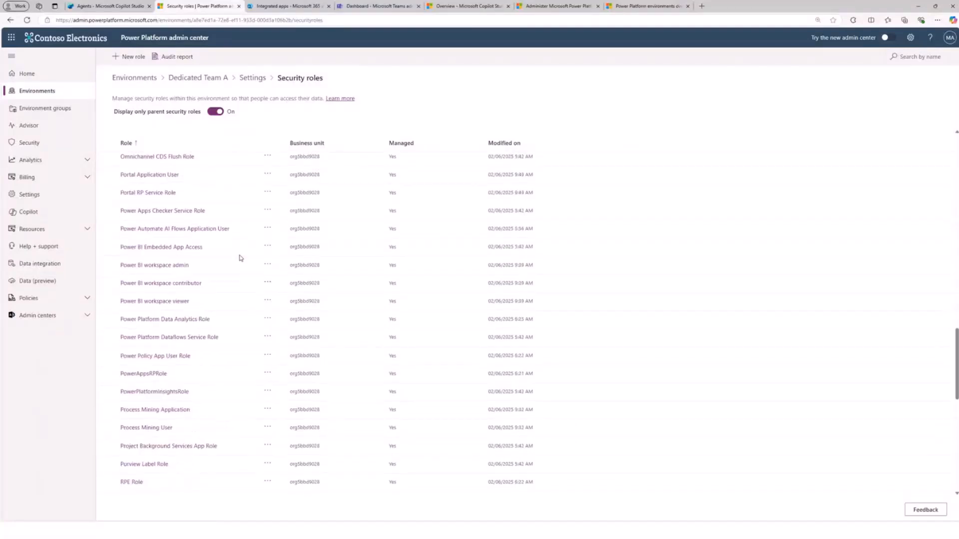
{"action": "scroll", "coordinate": [240, 258], "scroll_direction": "down", "scroll_amount": 5}
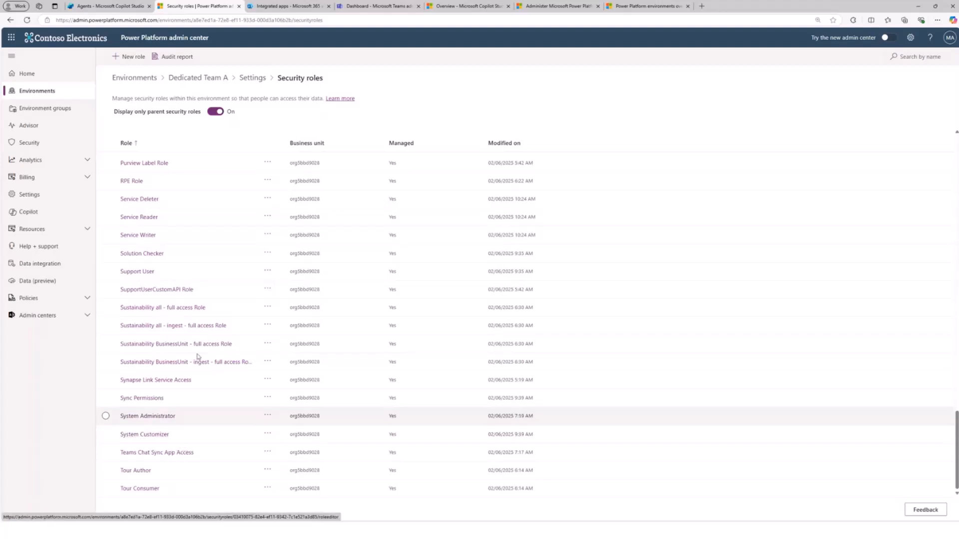
{"action": "scroll", "coordinate": [272, 243], "scroll_direction": "up", "scroll_amount": 12}
{"action": "scroll", "coordinate": [273, 244], "scroll_direction": "up", "scroll_amount": 5}
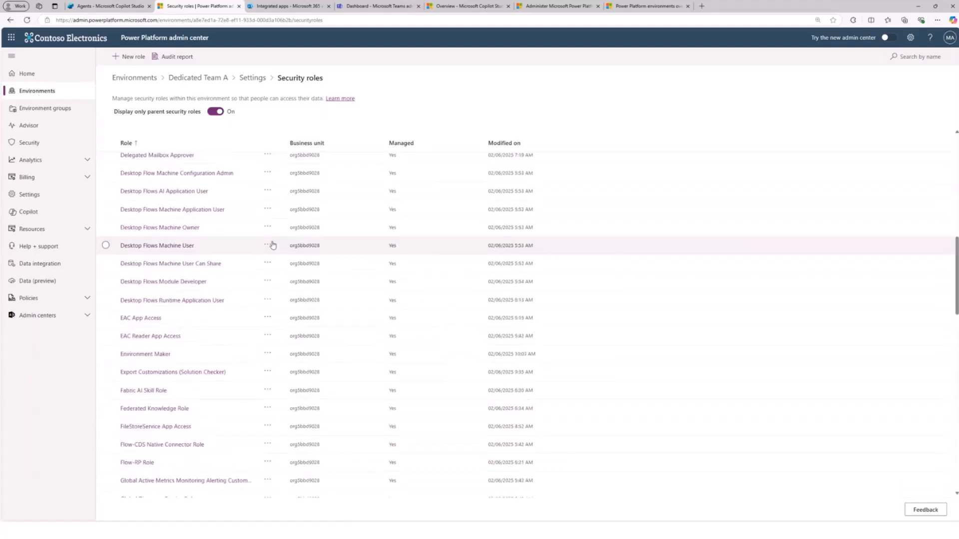
{"action": "scroll", "coordinate": [274, 244], "scroll_direction": "down", "scroll_amount": 2}
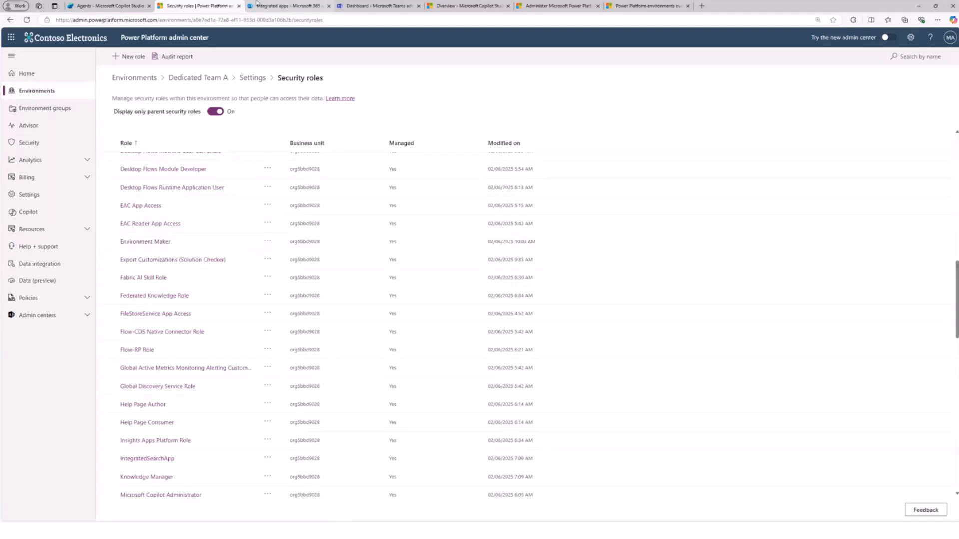
{"action": "scroll", "coordinate": [171, 420], "scroll_direction": "down", "scroll_amount": 12}
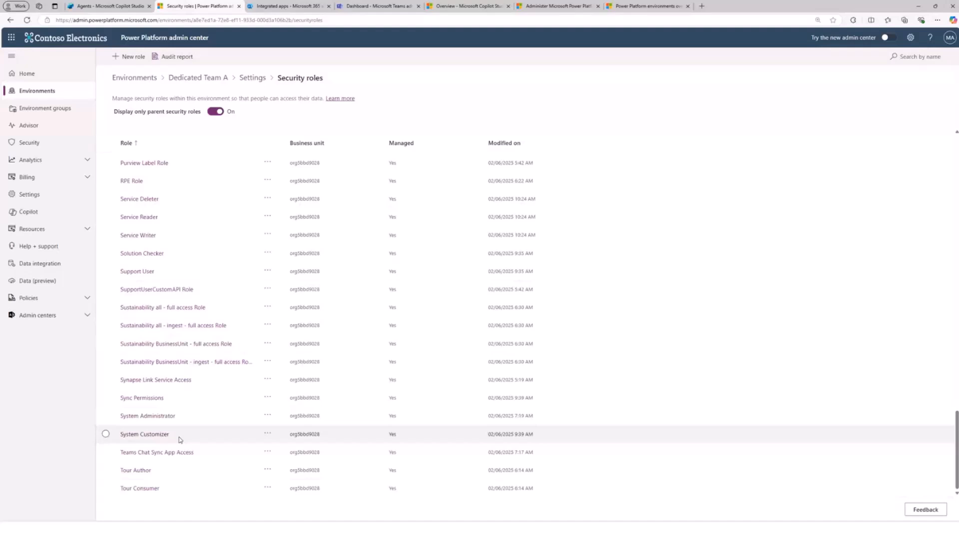
{"action": "scroll", "coordinate": [180, 440], "scroll_direction": "up", "scroll_amount": 15}
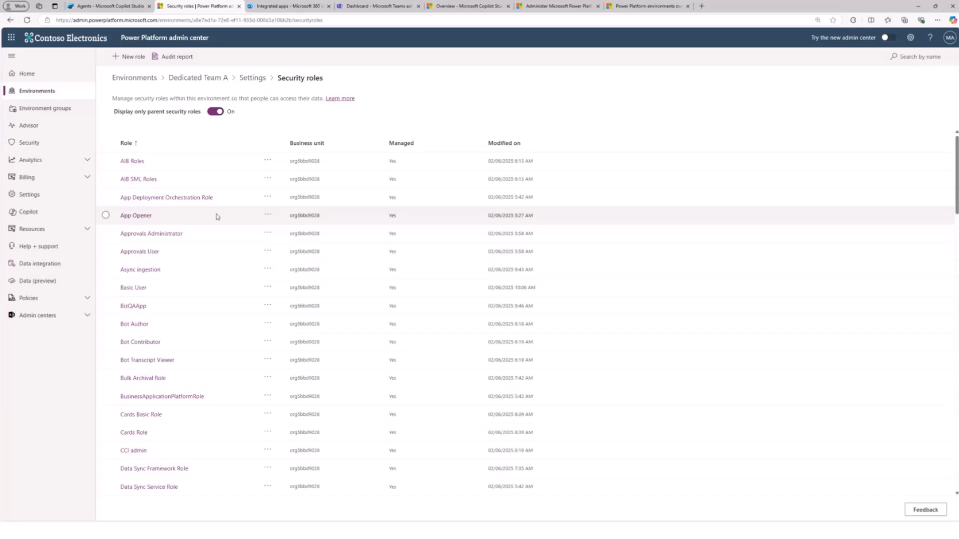
- Enlarge the browser page zoom to 150% for the security roles page
{"action": "left_click", "coordinate": [937, 21]}
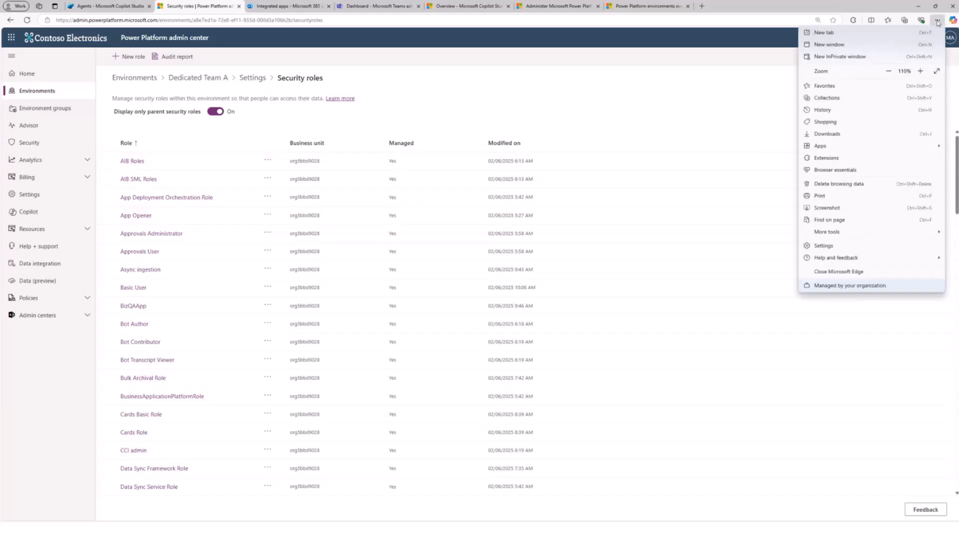
{"action": "left_click", "coordinate": [920, 71]}
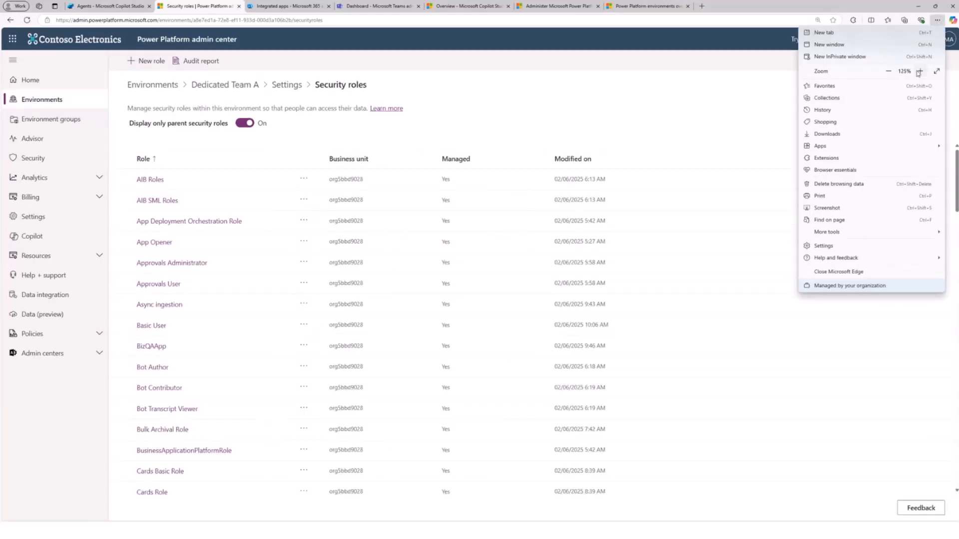
{"action": "left_click", "coordinate": [920, 71]}
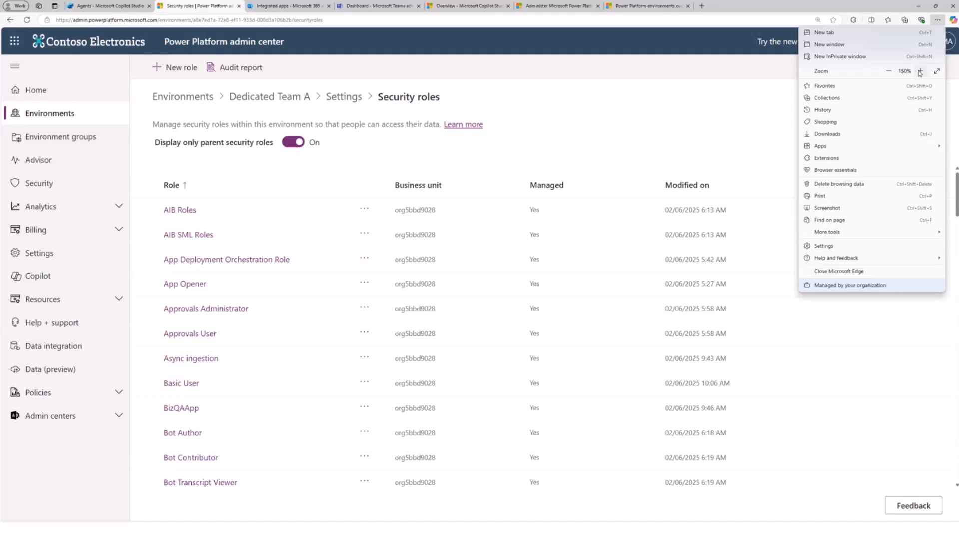
{"action": "left_click", "coordinate": [713, 110]}
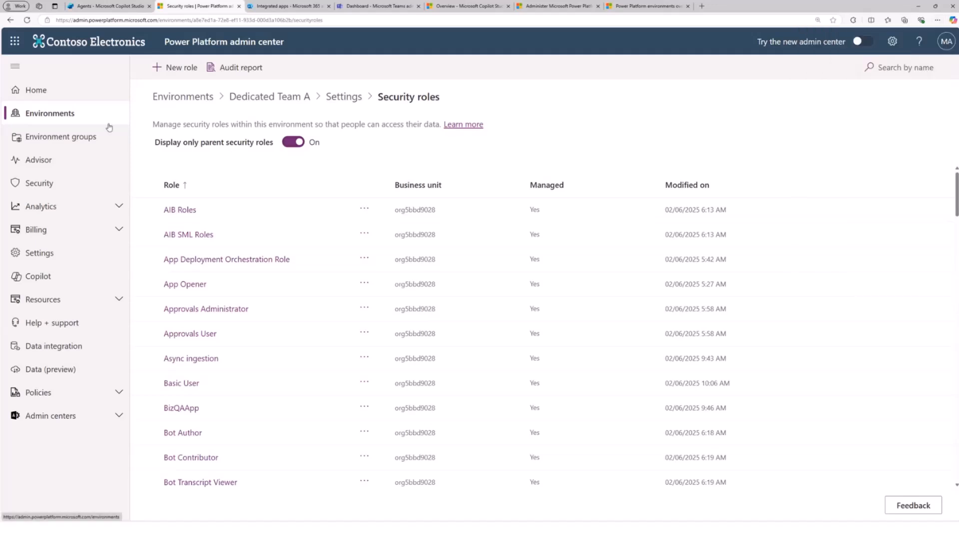
- Create an environment group named EnvGroup1 with the description Group 1
{"action": "left_click", "coordinate": [58, 138]}
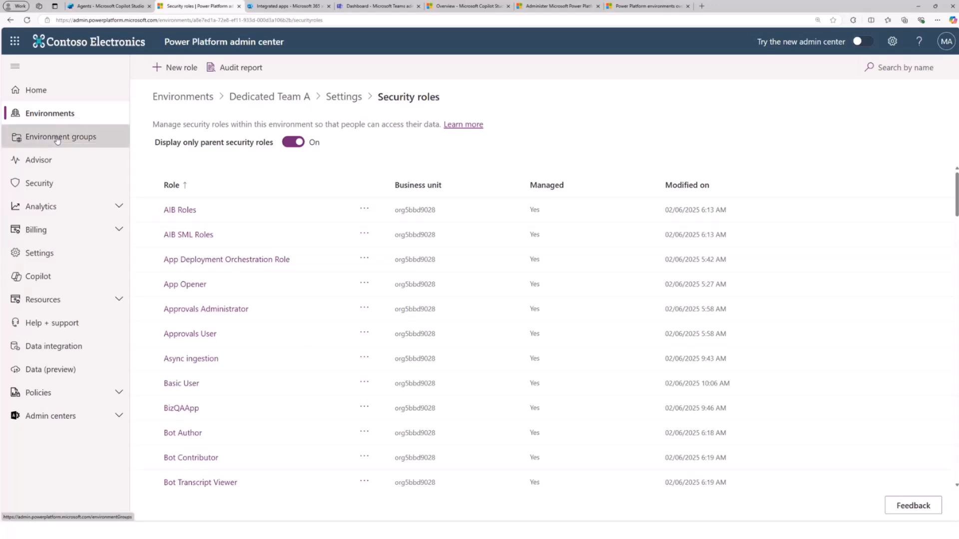
{"action": "left_click", "coordinate": [49, 114]}
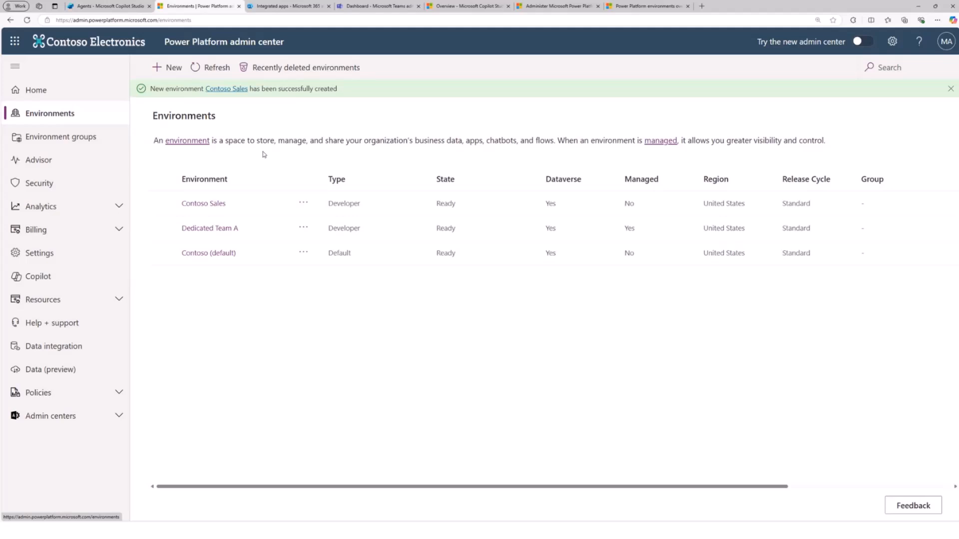
{"action": "left_click", "coordinate": [78, 143]}
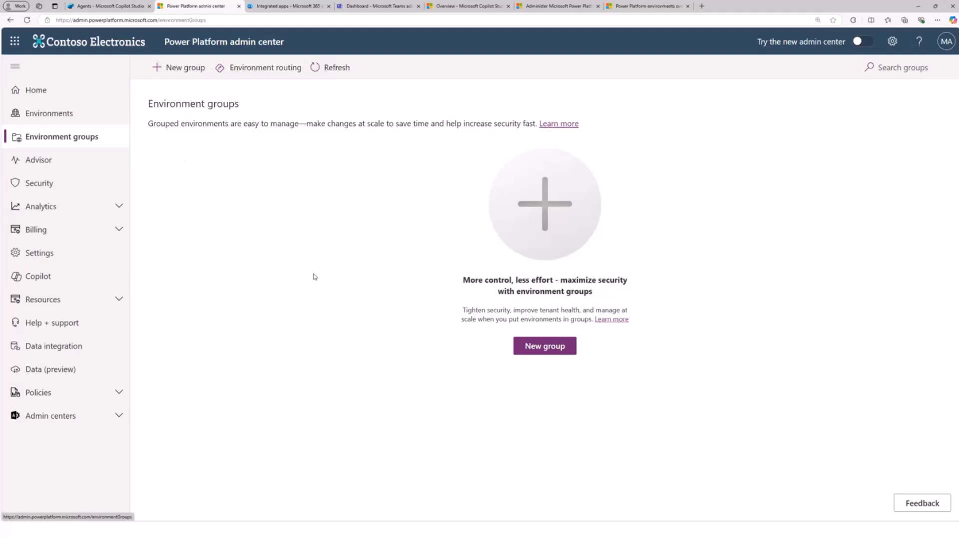
{"action": "left_click", "coordinate": [541, 346]}
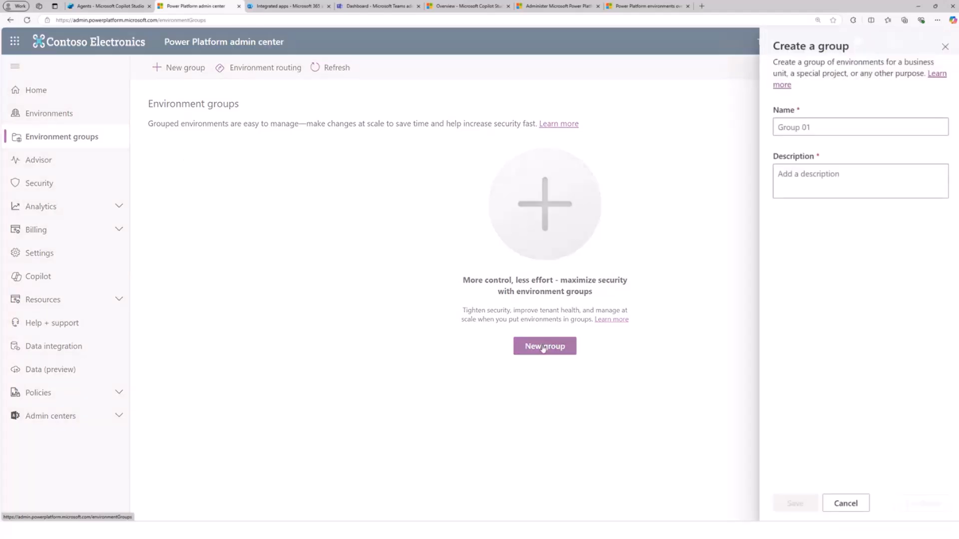
{"action": "left_click", "coordinate": [811, 128]}
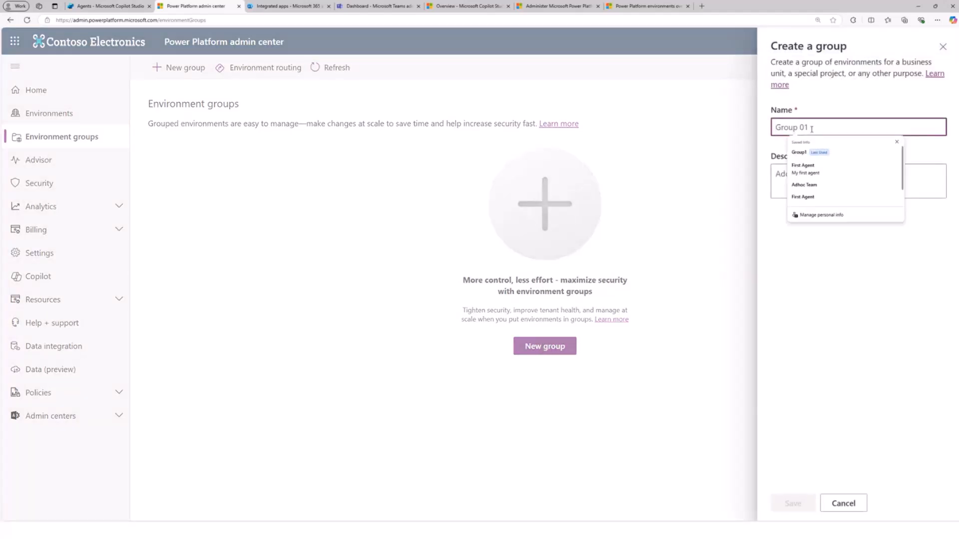
{"action": "type", "text": "Env"}
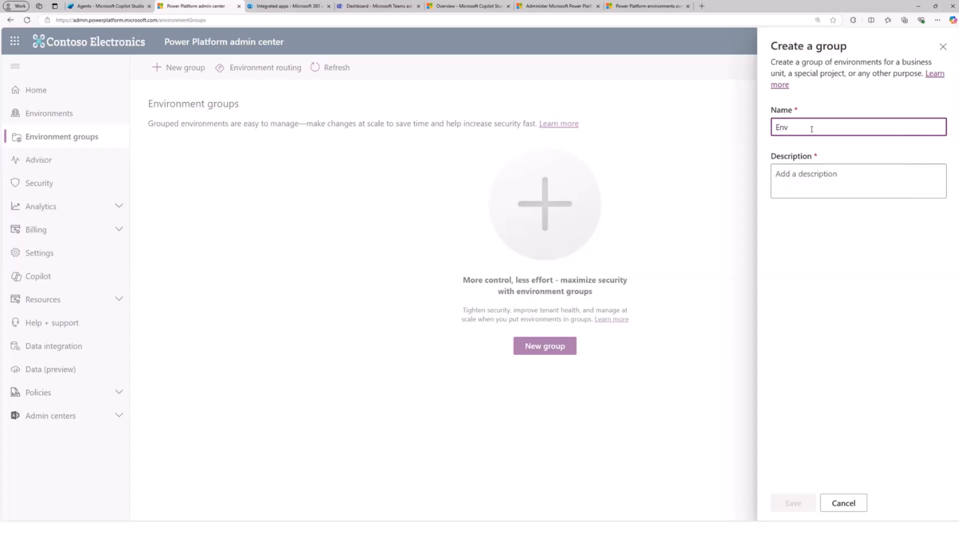
{"action": "type", "text": "Group1"}
{"action": "left_click", "coordinate": [846, 178]}
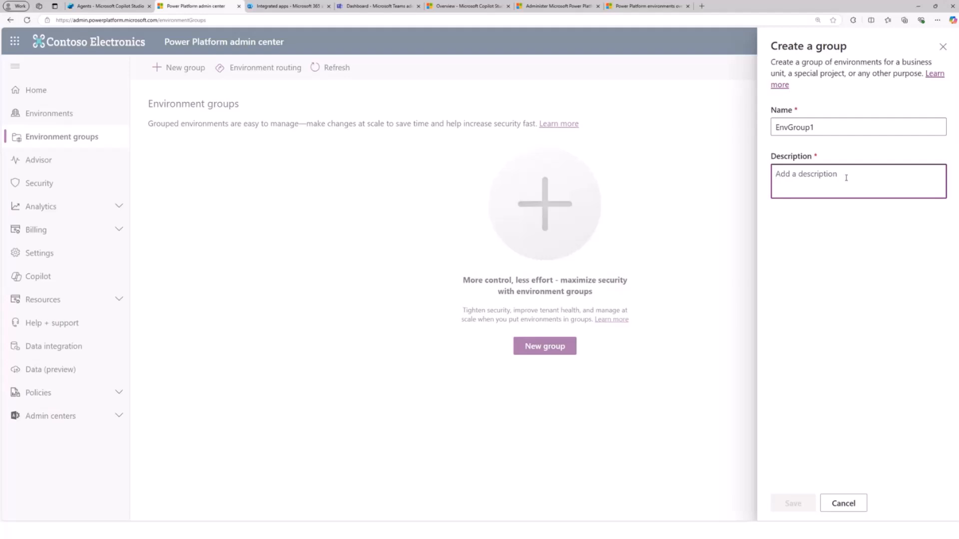
{"action": "type", "text": "Group "}
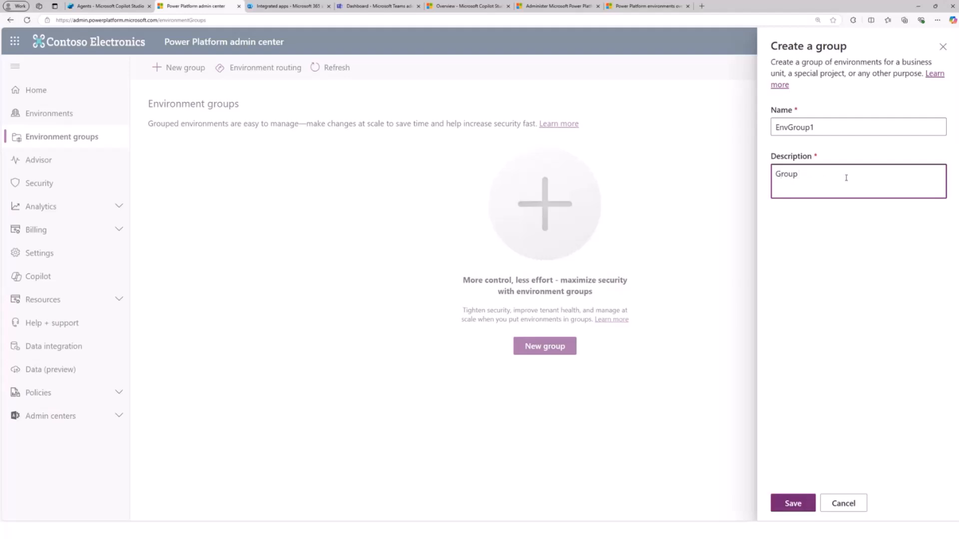
{"action": "type", "text": "1"}
{"action": "left_click", "coordinate": [799, 504]}
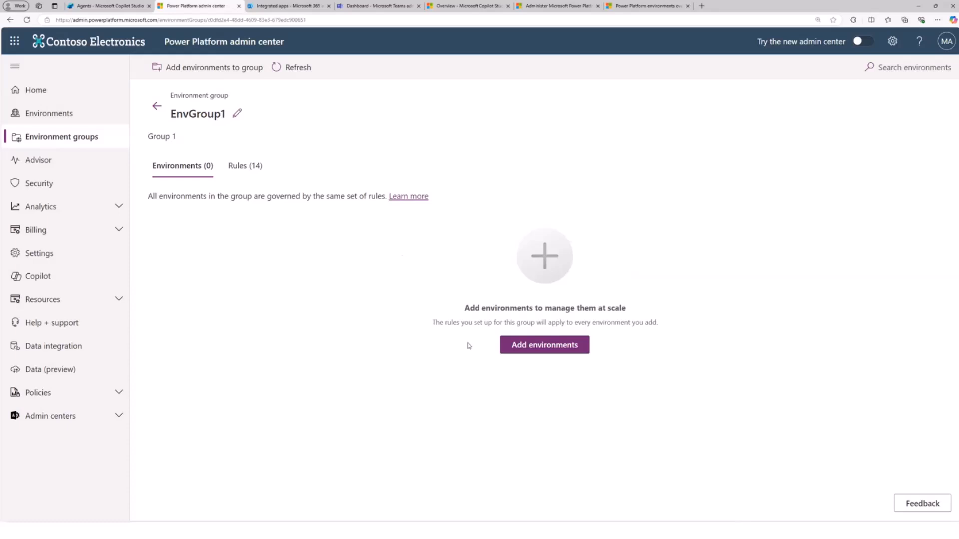
- Add the Contoso Sales and Dedicated Team A environments to EnvGroup1, accepting Managed Environments for Contoso Sales, and refresh the group
{"action": "left_click", "coordinate": [552, 348]}
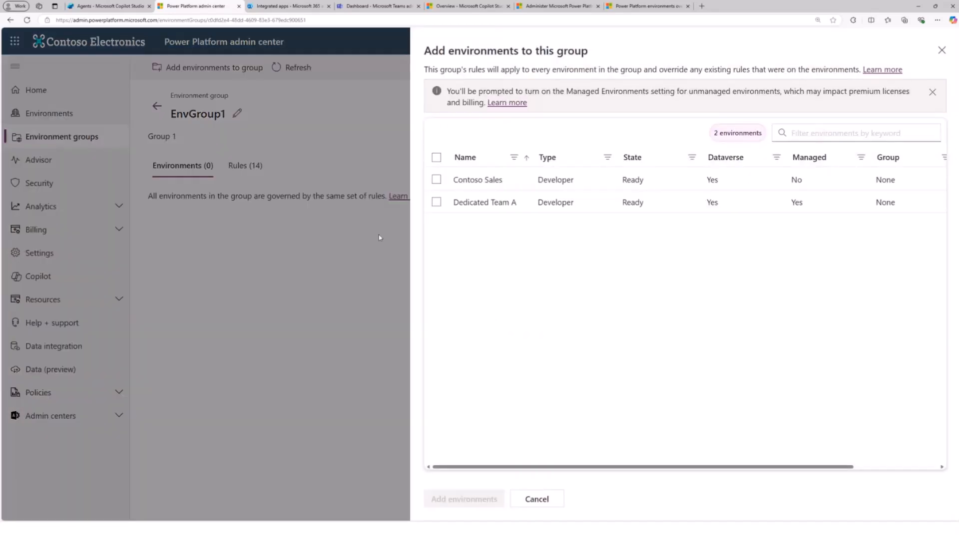
{"action": "left_click", "coordinate": [437, 181]}
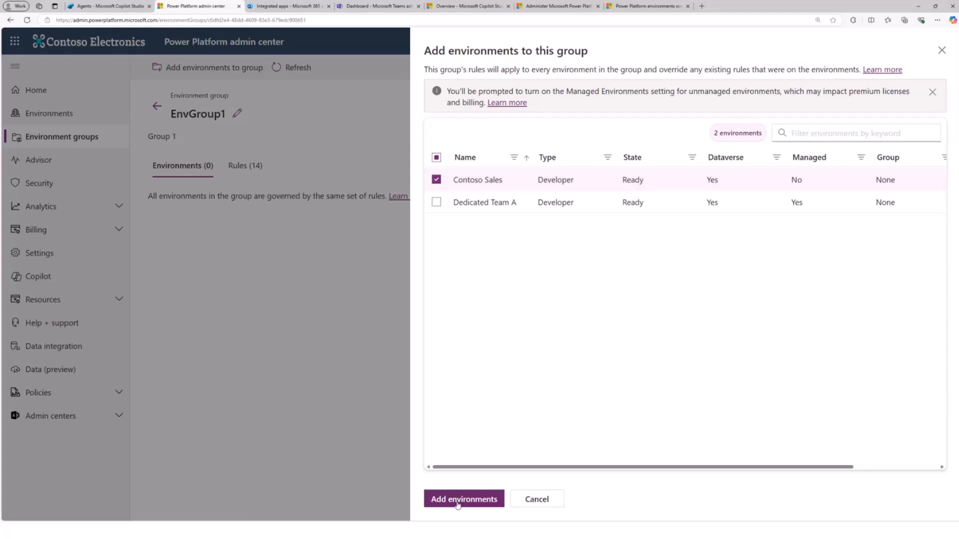
{"action": "left_click", "coordinate": [436, 202]}
{"action": "left_click", "coordinate": [437, 180]}
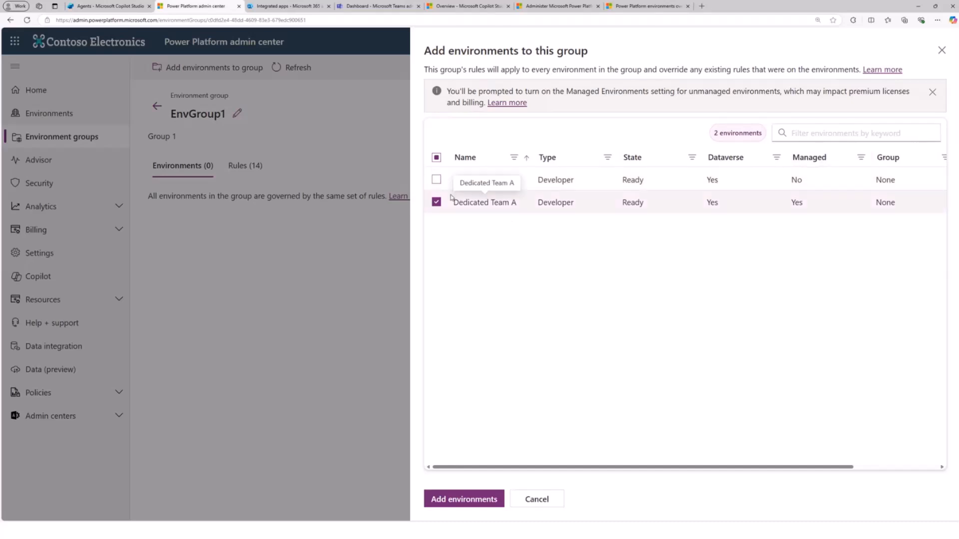
{"action": "left_click", "coordinate": [437, 182]}
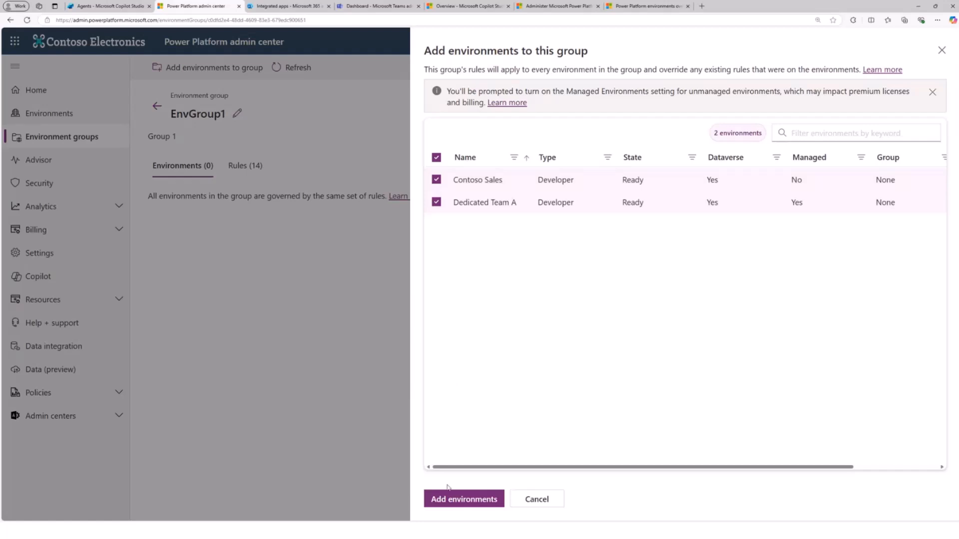
{"action": "left_click", "coordinate": [447, 500]}
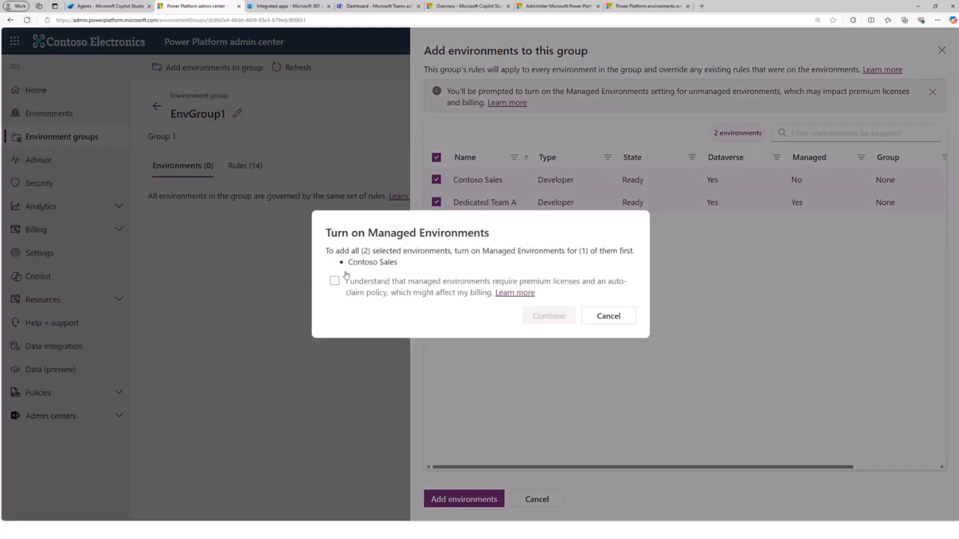
{"action": "left_click", "coordinate": [334, 281]}
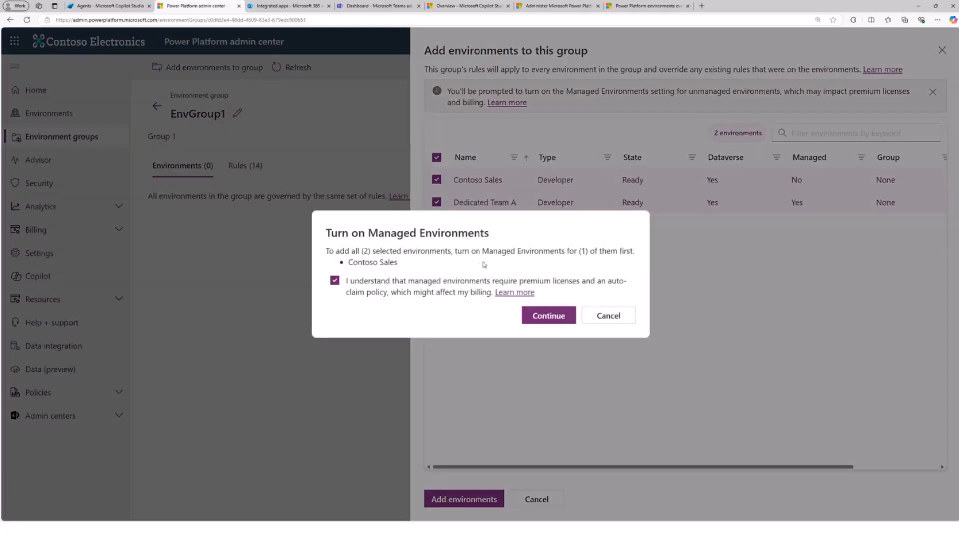
{"action": "left_click", "coordinate": [549, 317]}
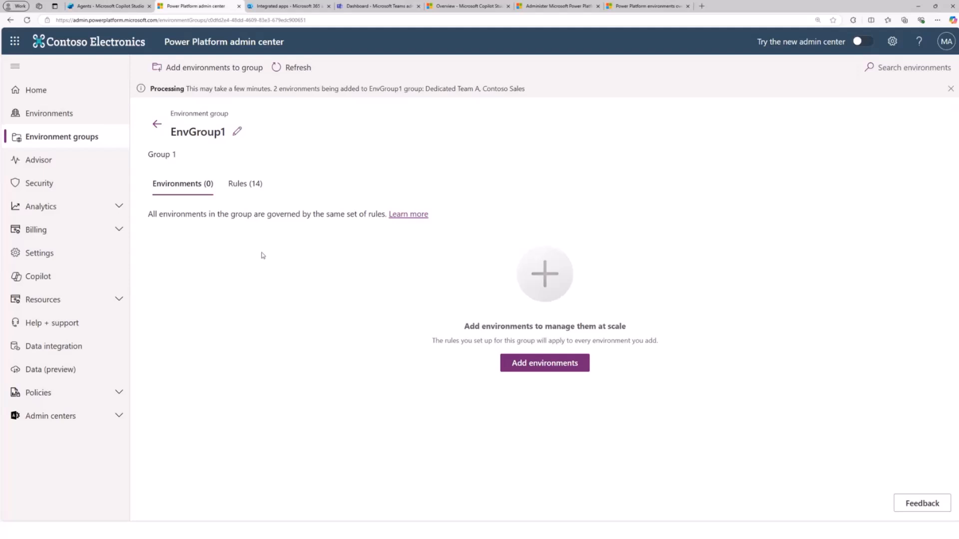
{"action": "left_click", "coordinate": [292, 67]}
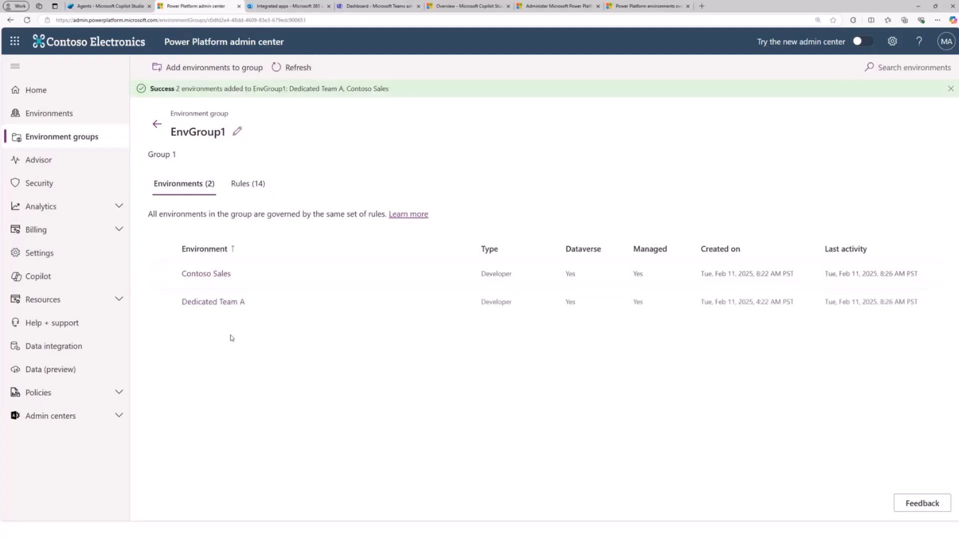
- Try environment routing with personal developer environments turned on for new makers and EnvGroup1 as the environment group, discarding the changes
{"action": "left_click", "coordinate": [156, 126]}
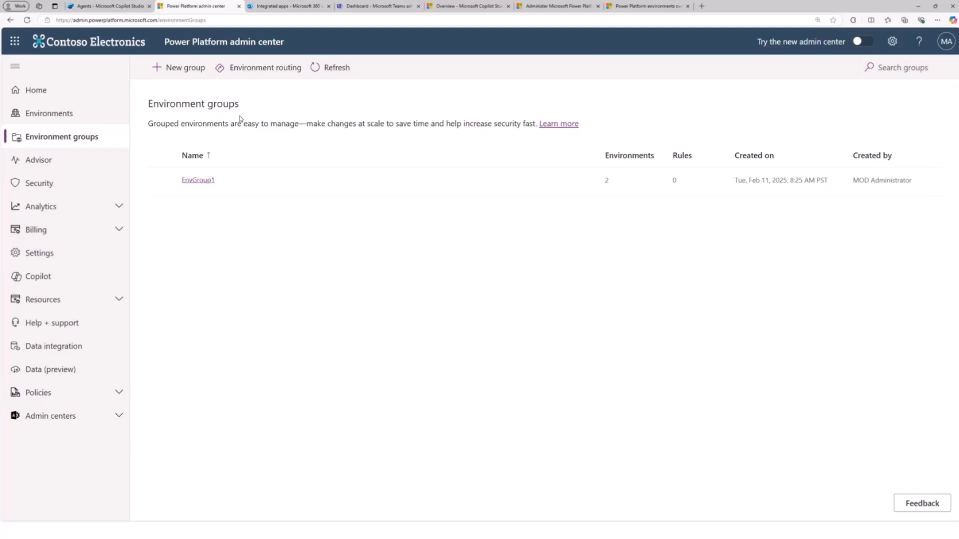
{"action": "left_click", "coordinate": [265, 70]}
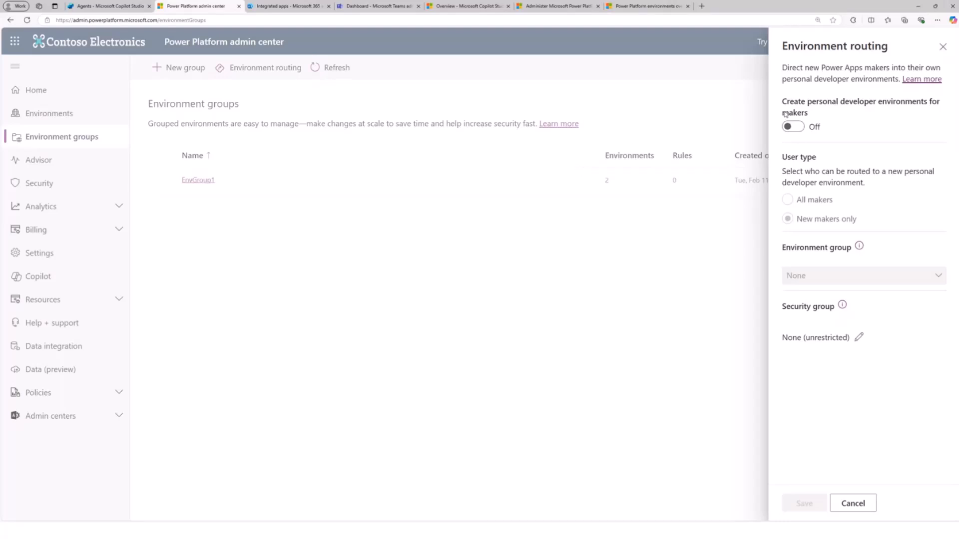
{"action": "left_click", "coordinate": [795, 128]}
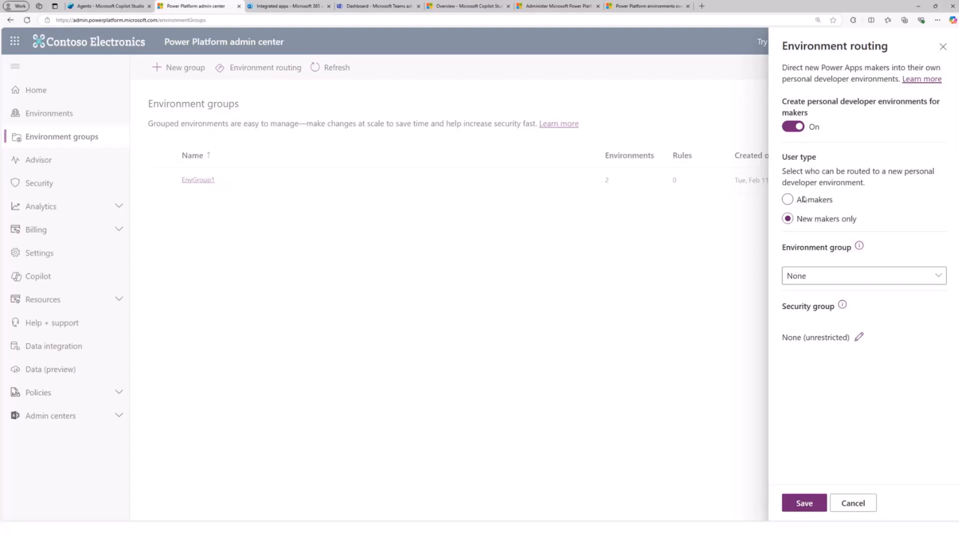
{"action": "left_click", "coordinate": [810, 281]}
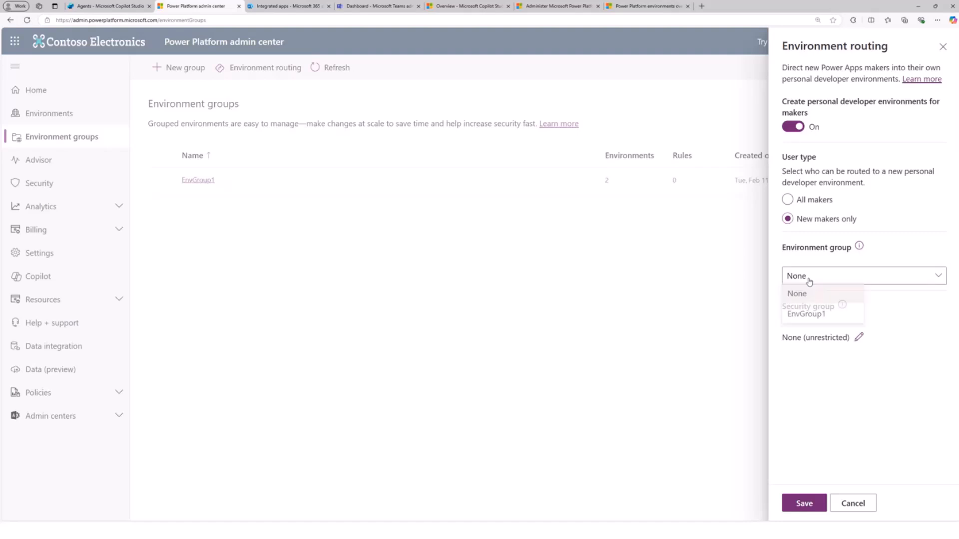
{"action": "left_click", "coordinate": [812, 316]}
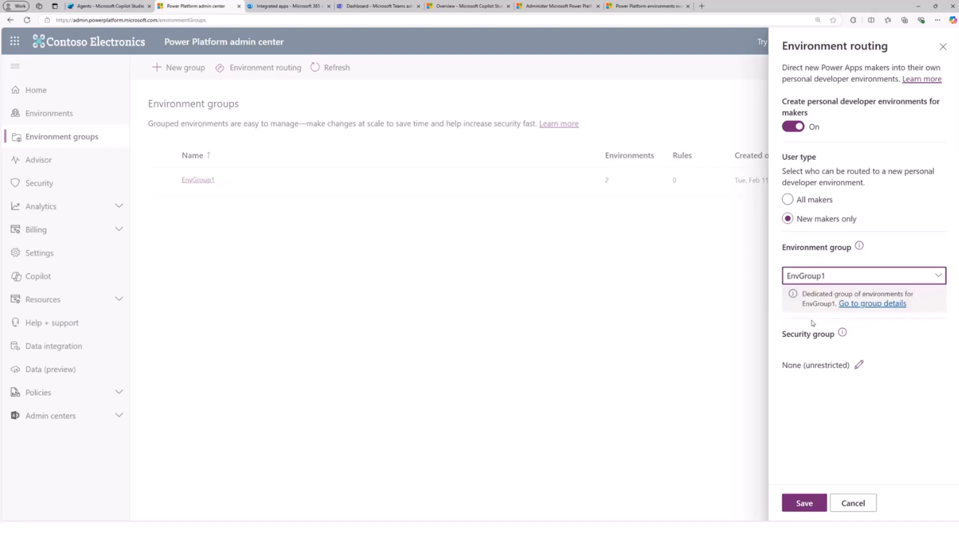
{"action": "left_click", "coordinate": [810, 279]}
{"action": "left_click", "coordinate": [809, 295]}
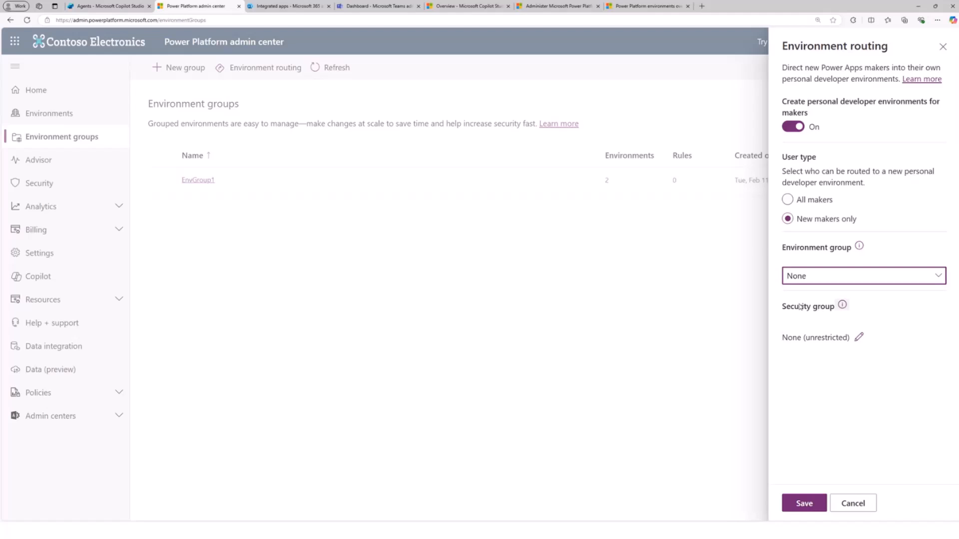
{"action": "left_click", "coordinate": [854, 505]}
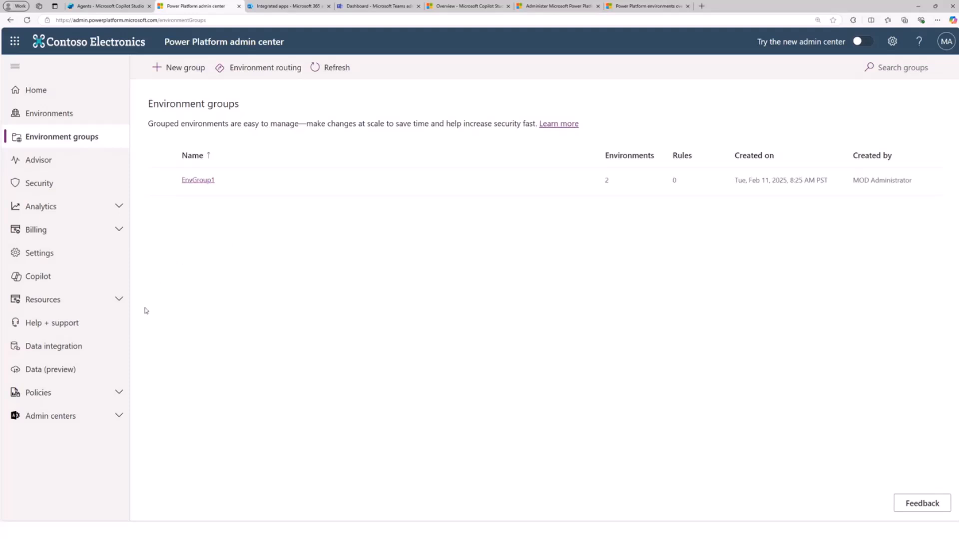
- Start a new data policy named Contoso default data policy and proceed to its prebuilt connectors
{"action": "left_click", "coordinate": [109, 400]}
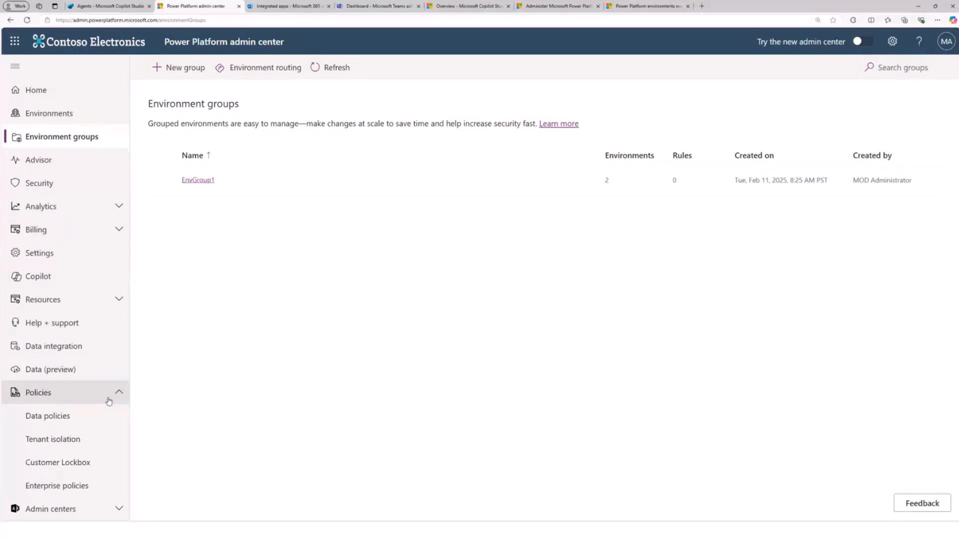
{"action": "left_click", "coordinate": [87, 421]}
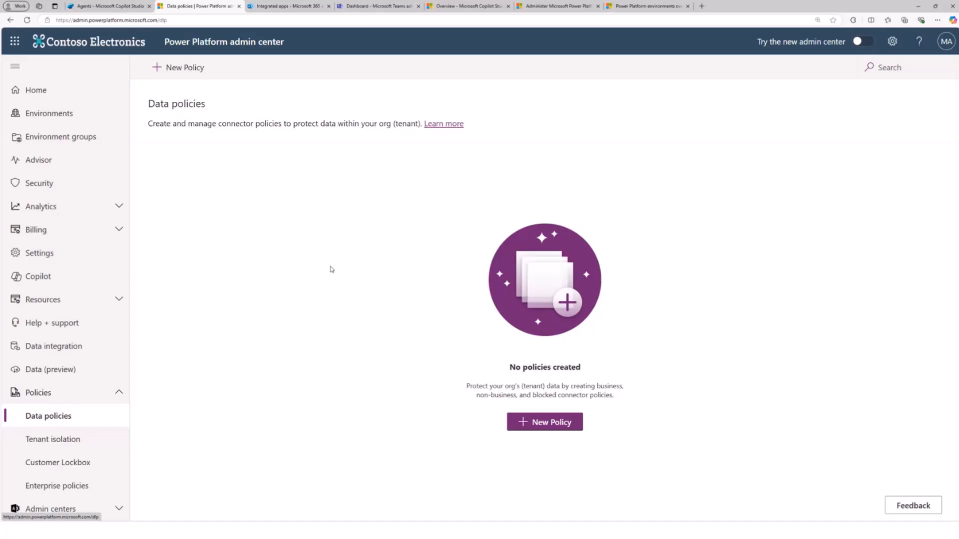
{"action": "left_click", "coordinate": [533, 426]}
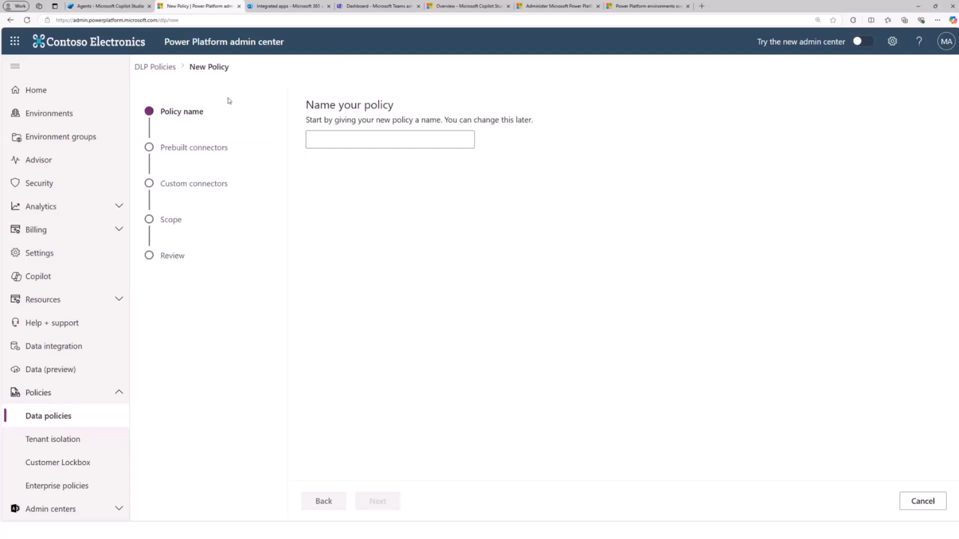
{"action": "left_click", "coordinate": [351, 138]}
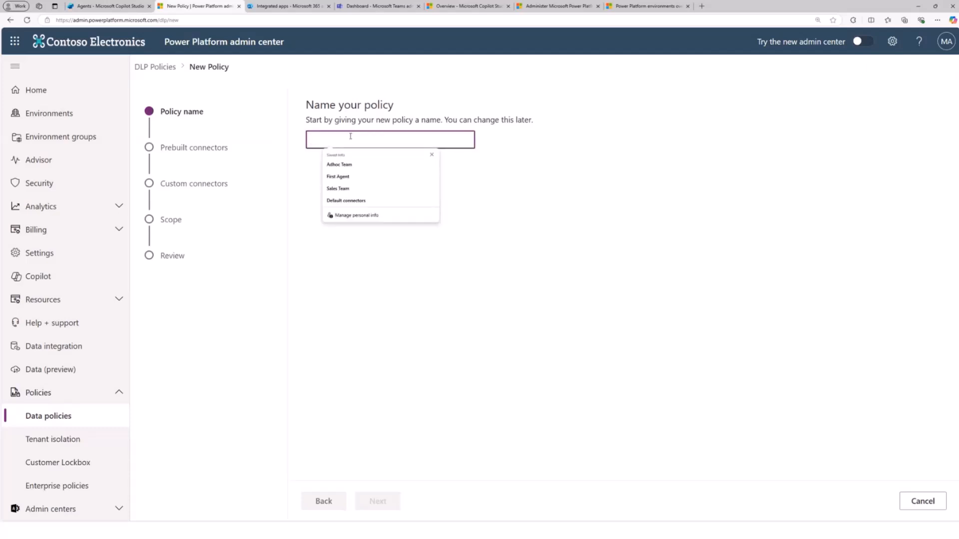
{"action": "type", "text": "D"}
{"action": "key", "text": "BackSpace"}
{"action": "type", "text": "L"}
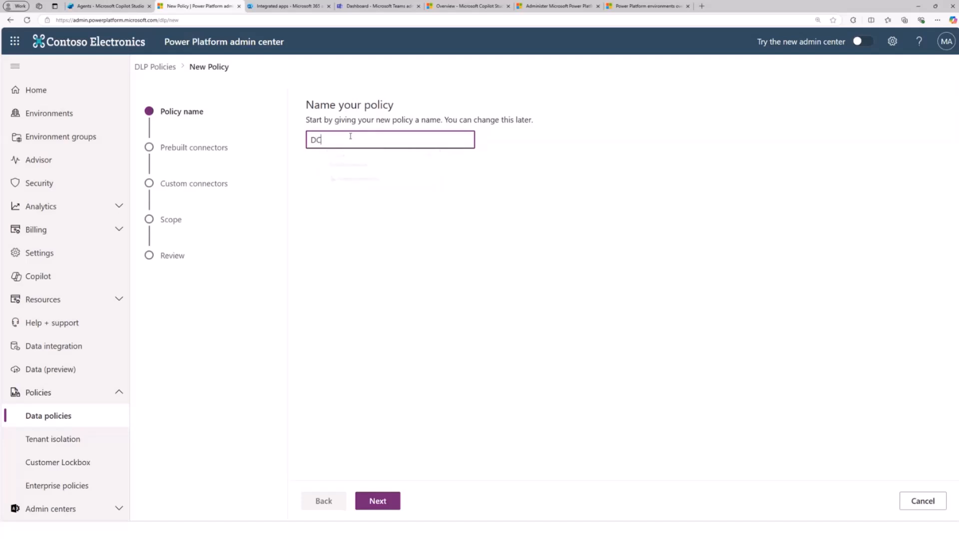
{"action": "key", "text": "BackSpace"}
{"action": "key", "text": "BackSpace"}
{"action": "type", "text": "Contoso default data policy"}
{"action": "left_click", "coordinate": [378, 502]}
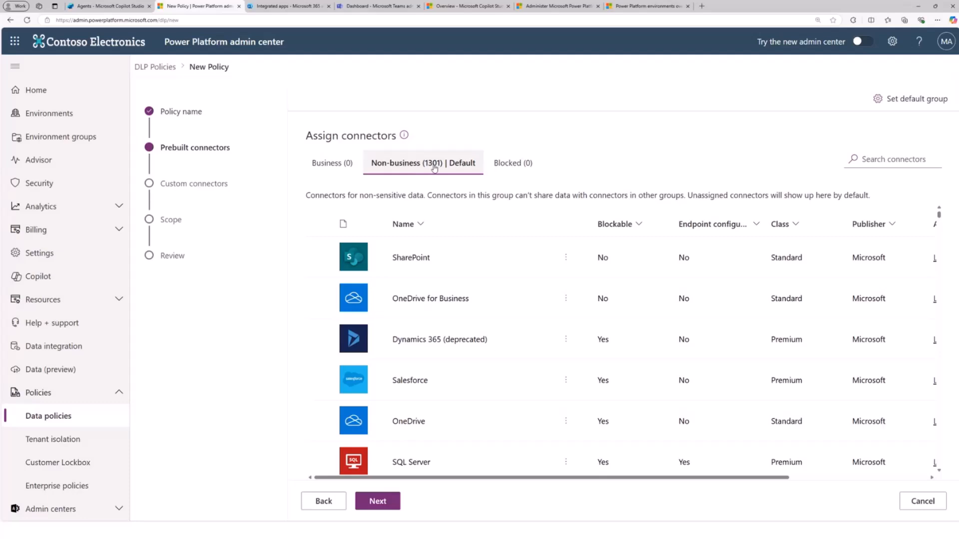
- Examine the policy's Business, Blocked and Non-business connector groups and the default group options without changing the default
{"action": "left_click", "coordinate": [337, 169]}
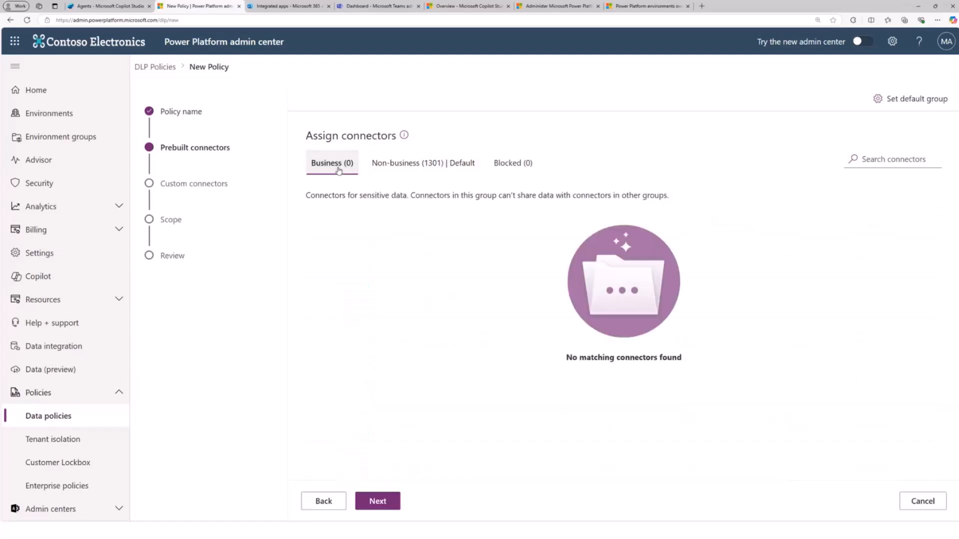
{"action": "left_click", "coordinate": [513, 164]}
{"action": "left_click", "coordinate": [433, 172]}
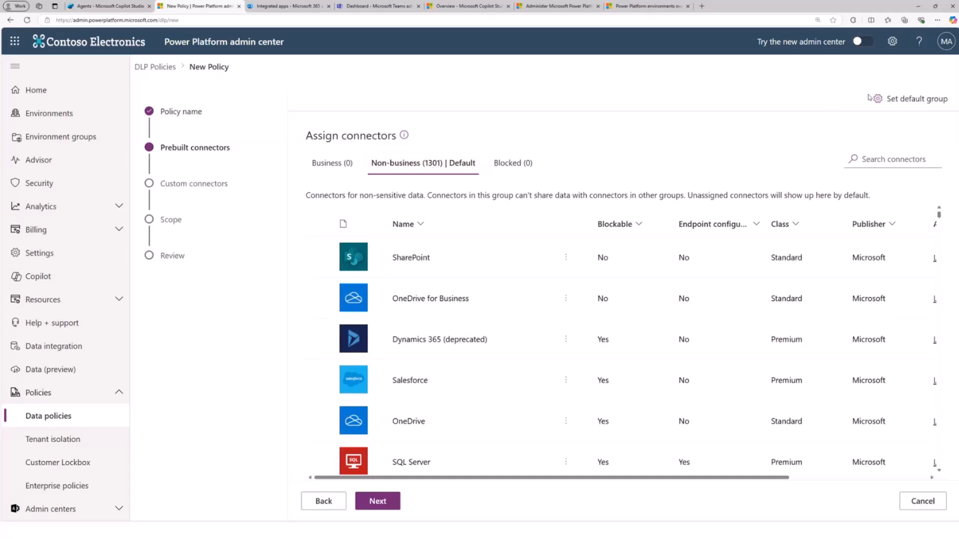
{"action": "left_click", "coordinate": [894, 99]}
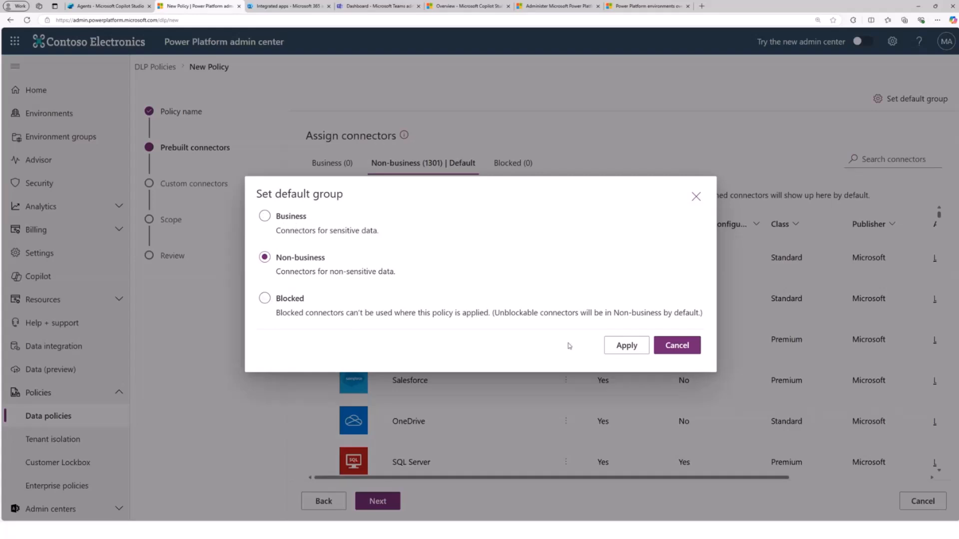
{"action": "left_click", "coordinate": [684, 347]}
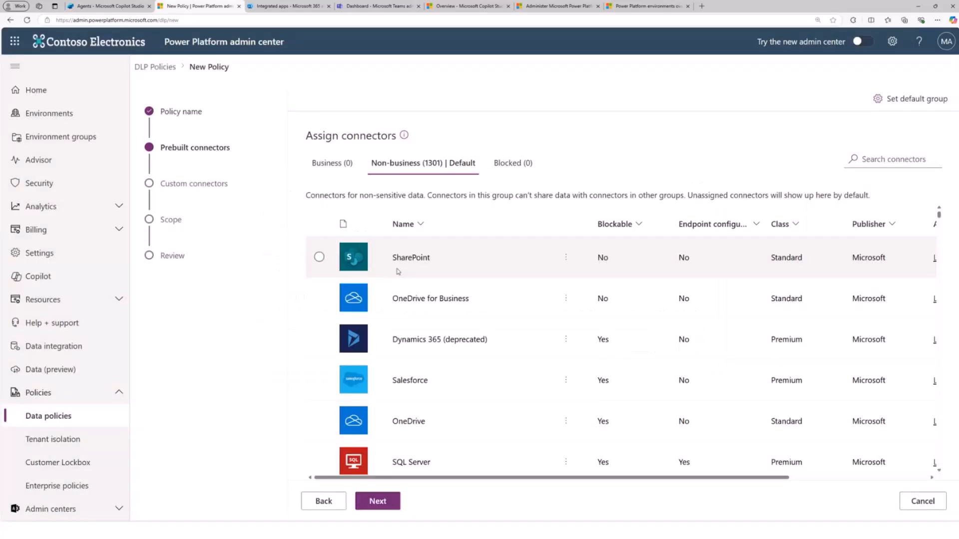
- Move the SharePoint, OneDrive for Business and Dynamics 365 (deprecated) connectors to the Business group and view that group
{"action": "left_click", "coordinate": [321, 260]}
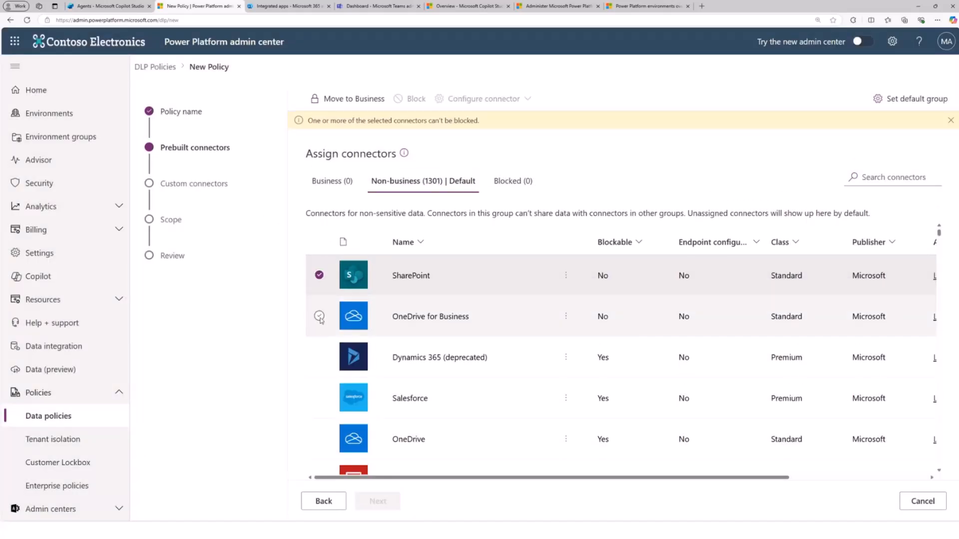
{"action": "left_click", "coordinate": [320, 317]}
{"action": "left_click", "coordinate": [320, 356]}
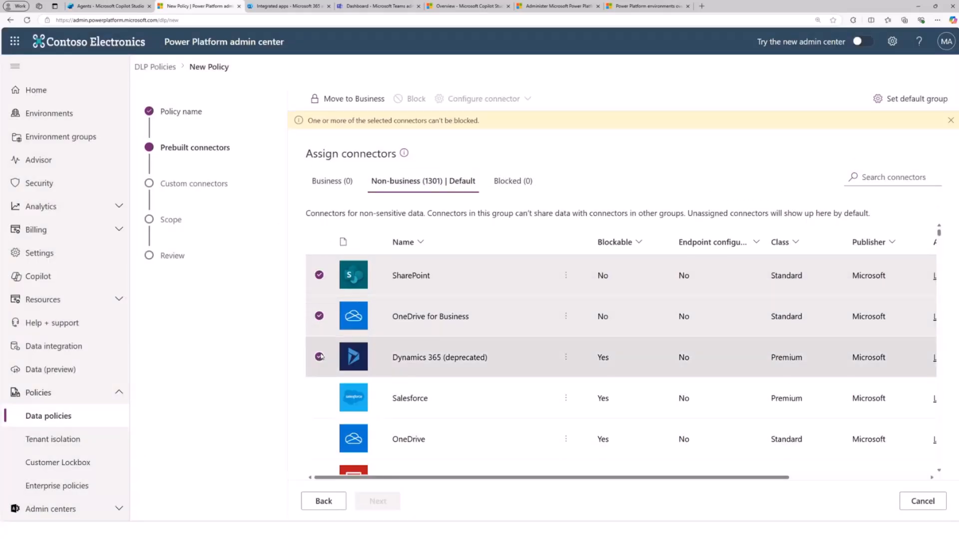
{"action": "left_click", "coordinate": [356, 98]}
{"action": "left_click", "coordinate": [333, 164]}
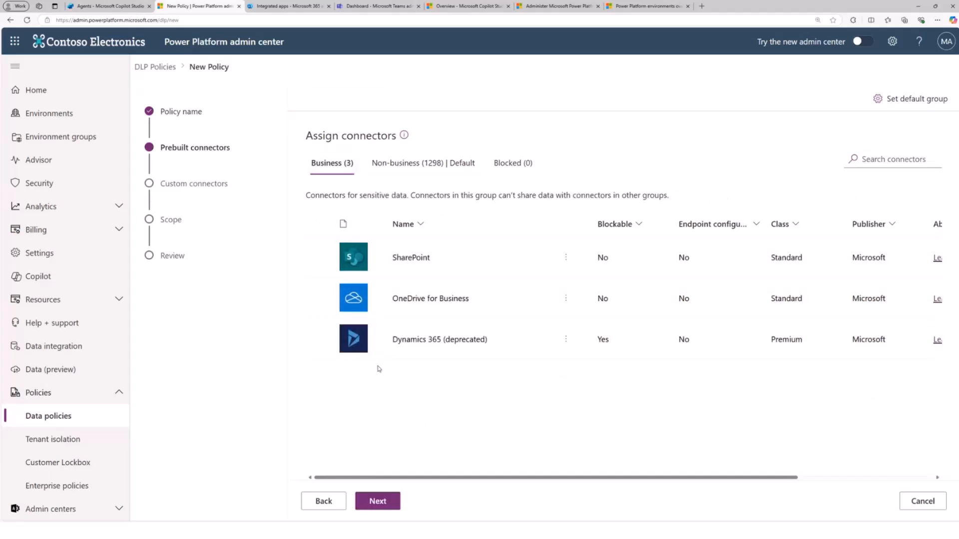
- Block the non-business connectors 10to8 Appointment Scheduling, 1Me Corporate, 1pt (Independent Publisher) and 24 pull request (Independent Publisher)
{"action": "left_click", "coordinate": [445, 171]}
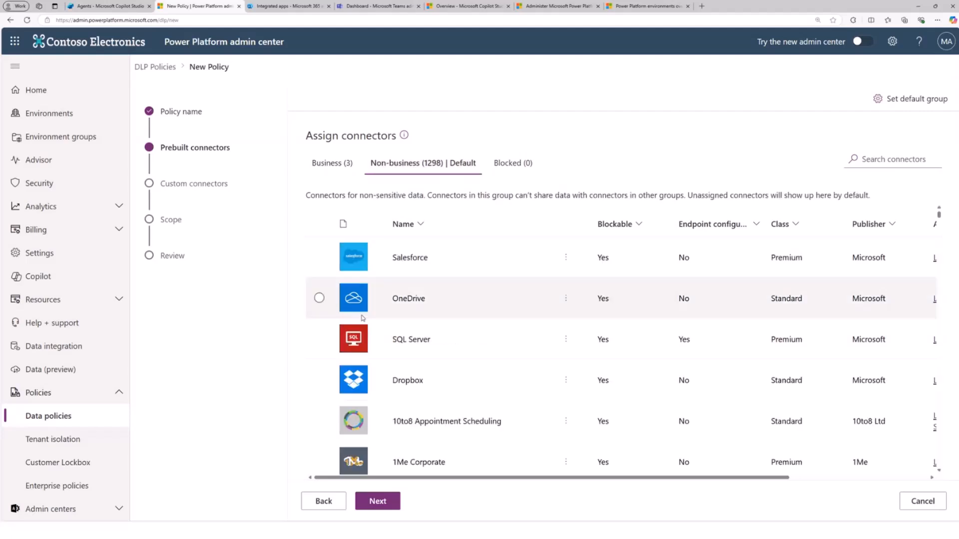
{"action": "scroll", "coordinate": [318, 320], "scroll_direction": "down", "scroll_amount": 3}
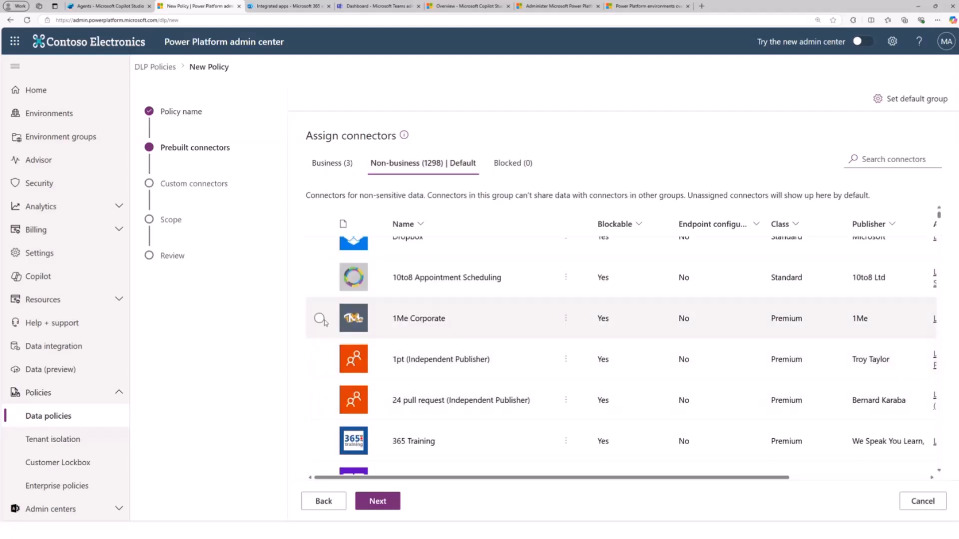
{"action": "left_click", "coordinate": [320, 278]}
{"action": "left_click", "coordinate": [319, 318]}
{"action": "left_click", "coordinate": [319, 359]}
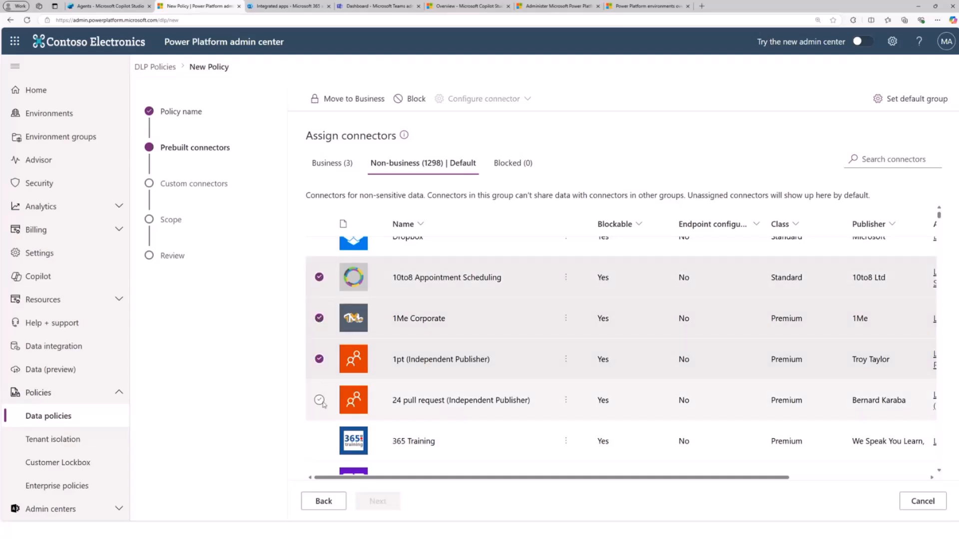
{"action": "left_click", "coordinate": [319, 400]}
{"action": "left_click", "coordinate": [407, 106]}
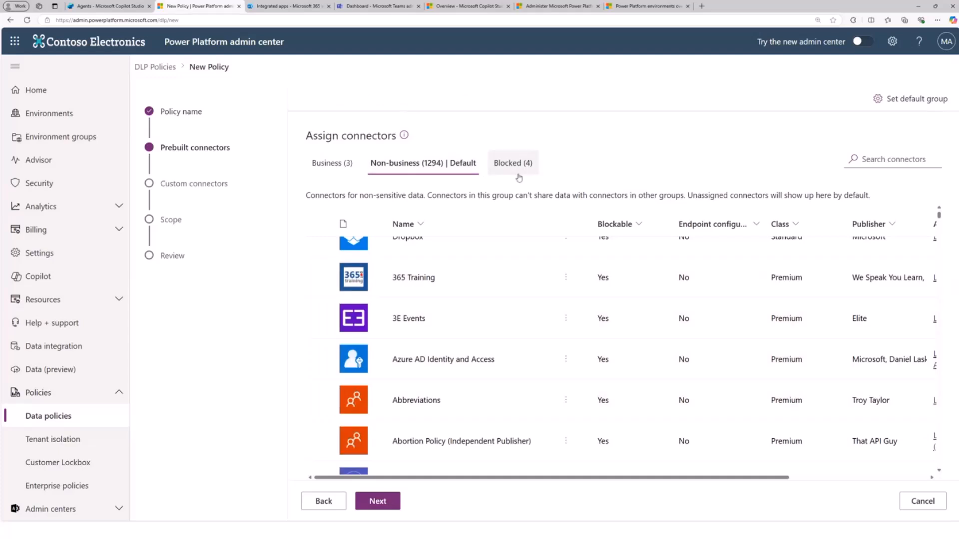
- Compare the connectors assigned to the Business group with those in the Non-business group
{"action": "left_click", "coordinate": [333, 169]}
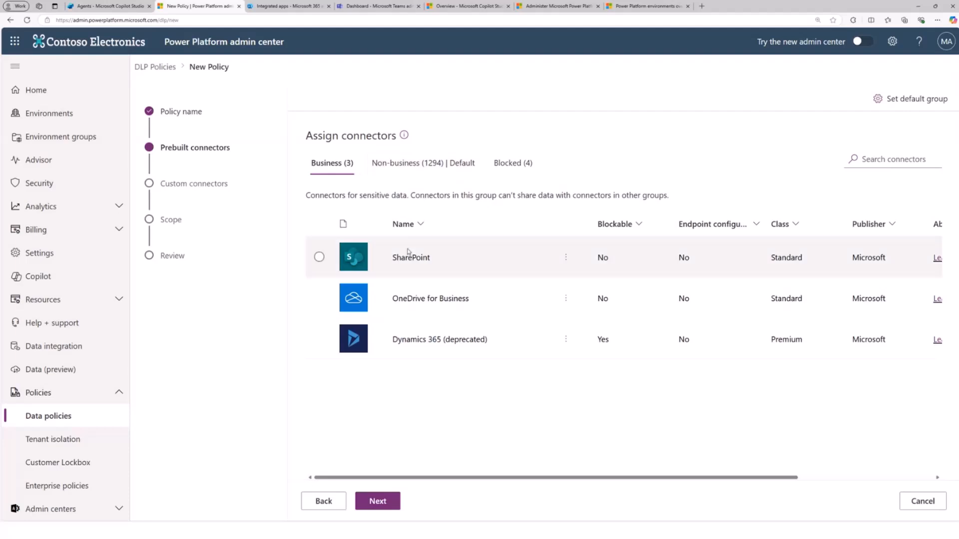
{"action": "left_click", "coordinate": [421, 169]}
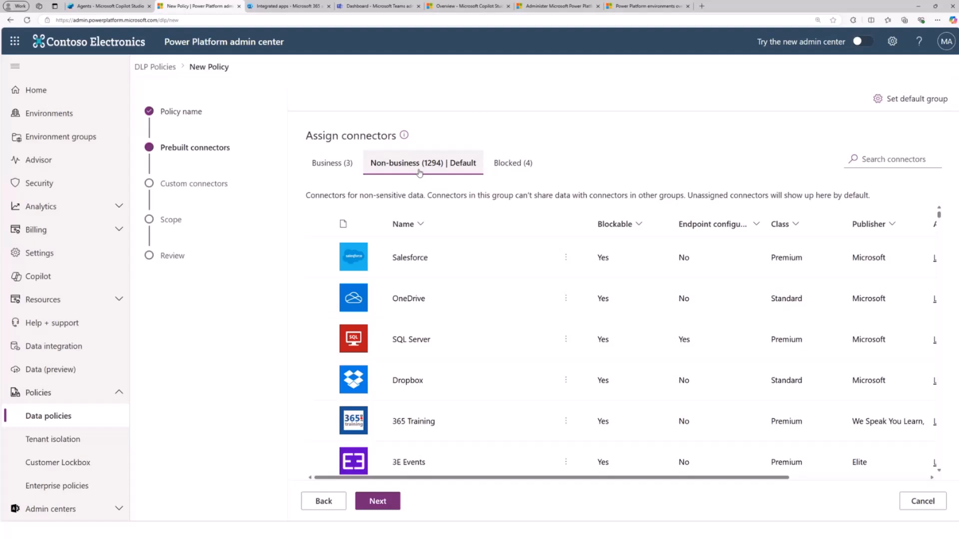
{"action": "left_click", "coordinate": [332, 163]}
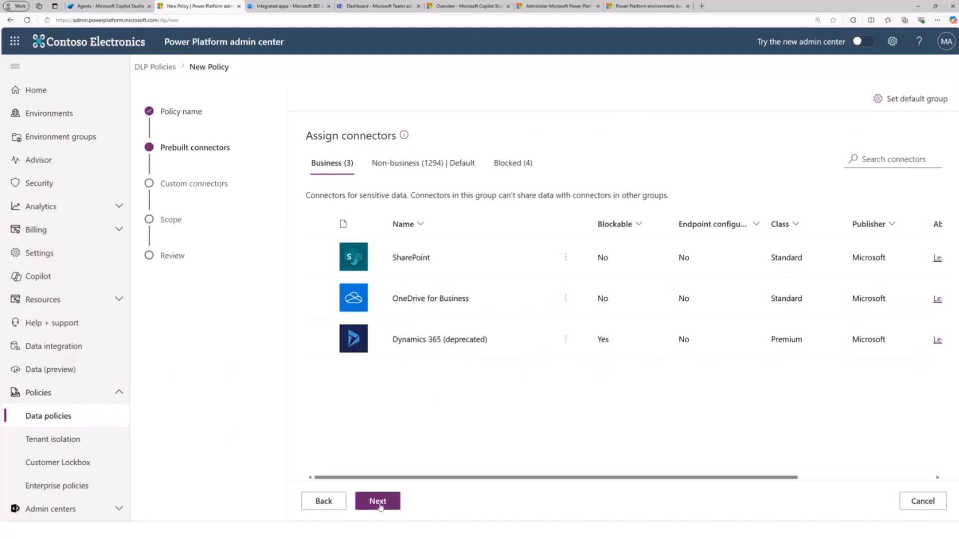
- Proceed to custom connectors and add a Business connector pattern with host URL *.api.contoso.com at order 1
{"action": "left_click", "coordinate": [378, 511]}
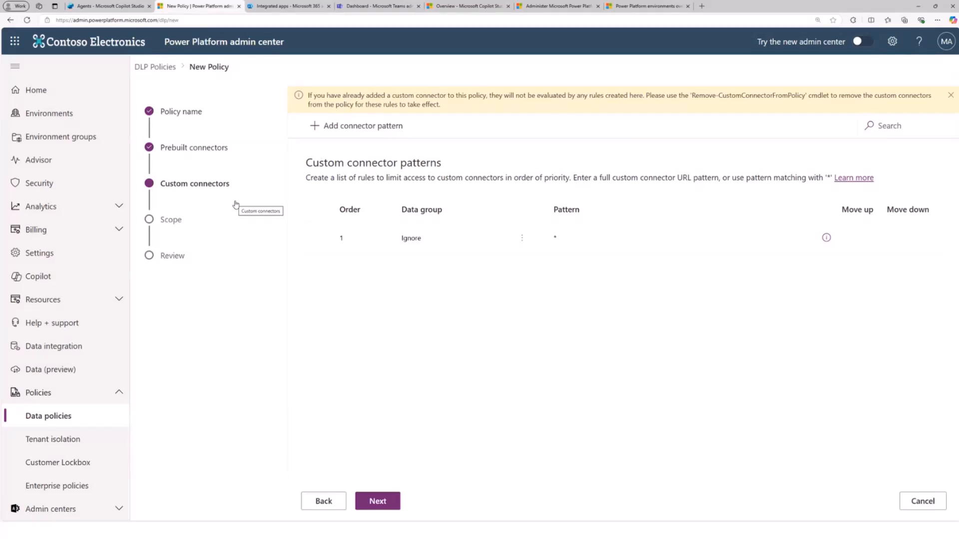
{"action": "left_click", "coordinate": [338, 127]}
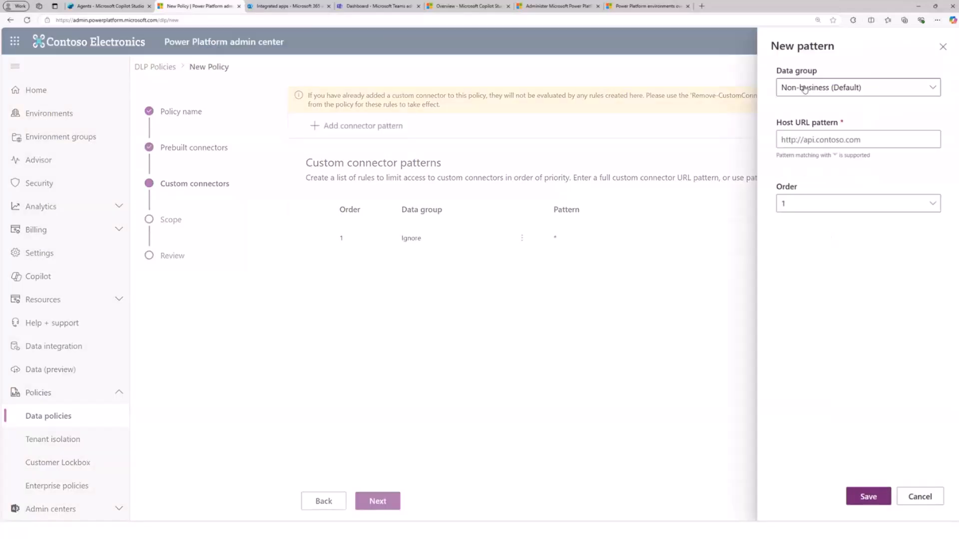
{"action": "left_click", "coordinate": [799, 88]}
{"action": "left_click", "coordinate": [802, 127]}
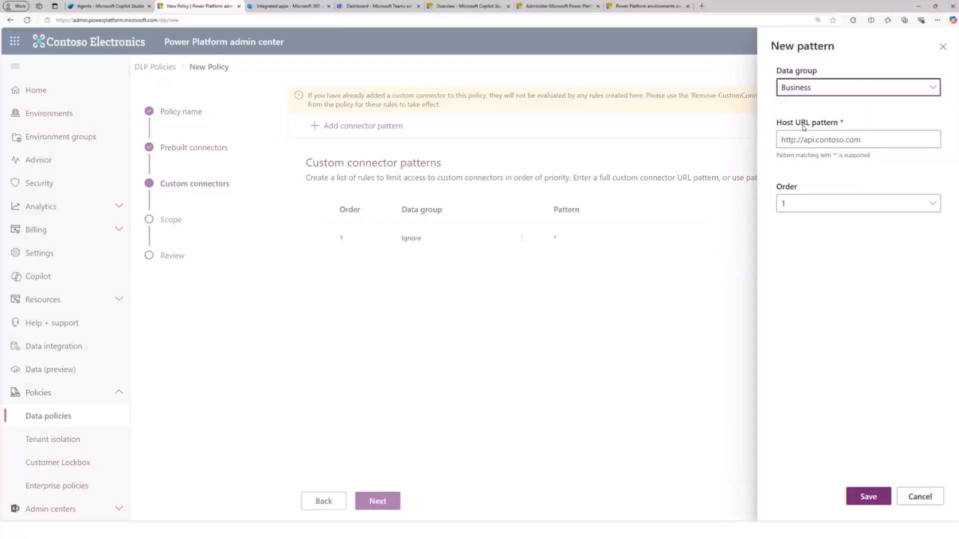
{"action": "left_click", "coordinate": [783, 140]}
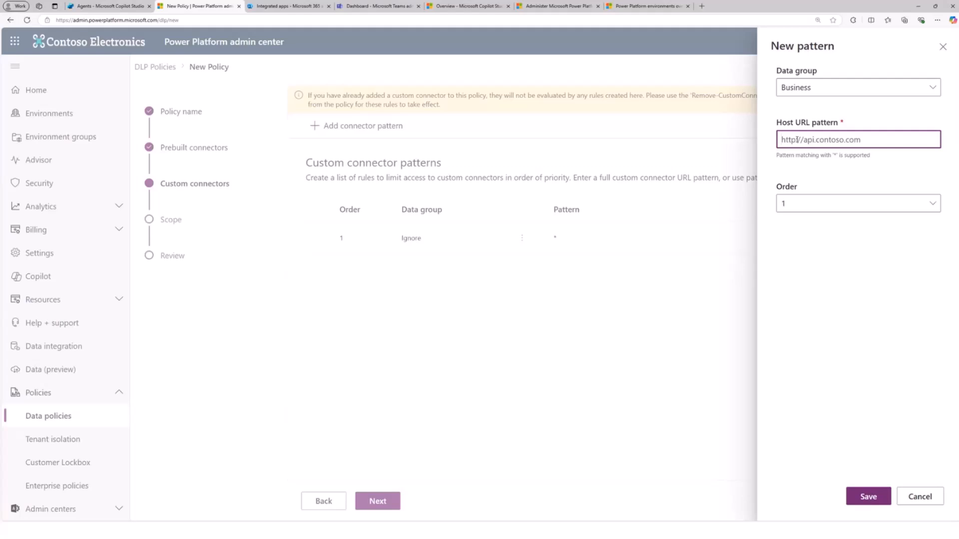
{"action": "type", "text": "*"}
{"action": "key", "text": "BackSpace"}
{"action": "type", "text": "api/"}
{"action": "key", "text": "BackSpace"}
{"action": "key", "text": "BackSpace"}
{"action": "key", "text": "BackSpace"}
{"action": "key", "text": "BackSpace"}
{"action": "type", "text": "*.api.contoso.com"}
{"action": "left_click", "coordinate": [798, 140]}
{"action": "type", "text": "."}
{"action": "left_click", "coordinate": [868, 496]}
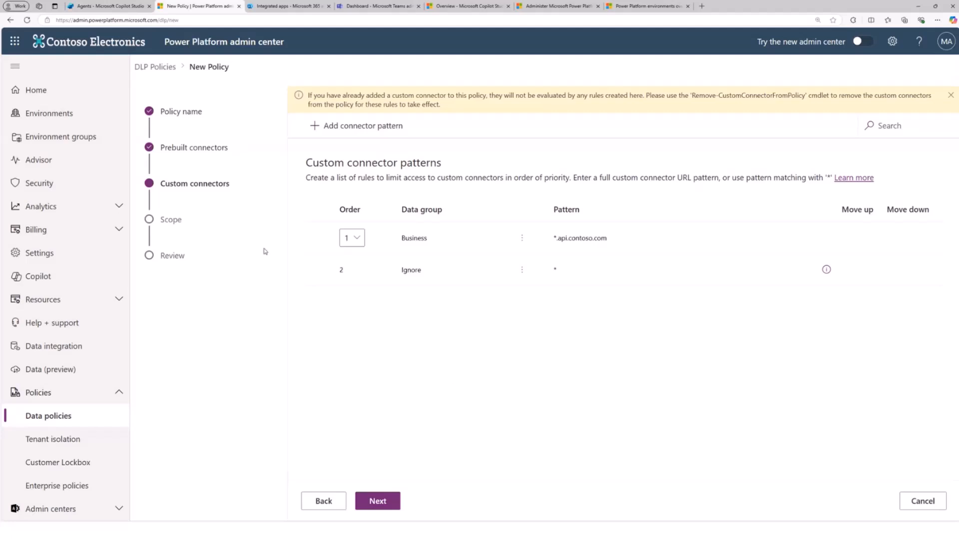
- Set the policy scope to all environments, create the policy and dismiss the notification
{"action": "left_click", "coordinate": [379, 503]}
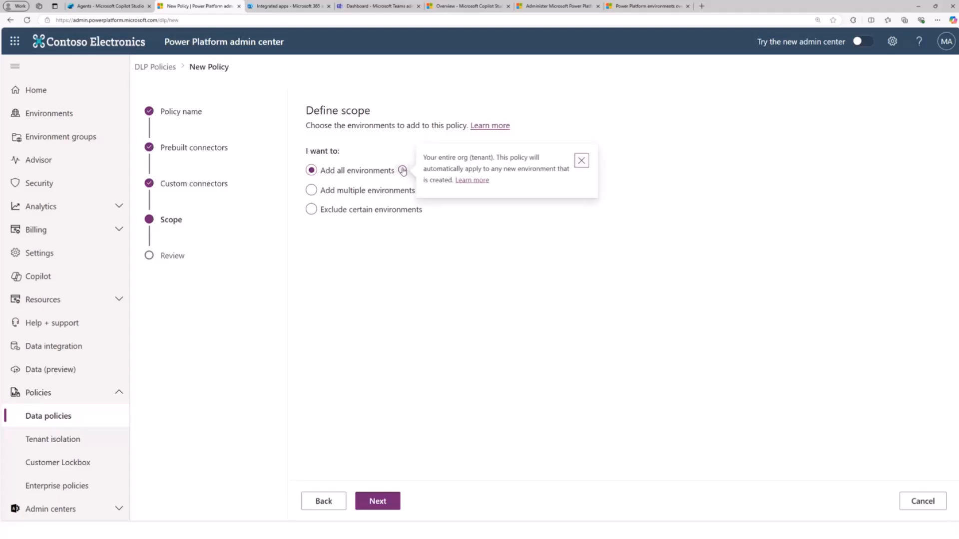
{"action": "left_click", "coordinate": [350, 194]}
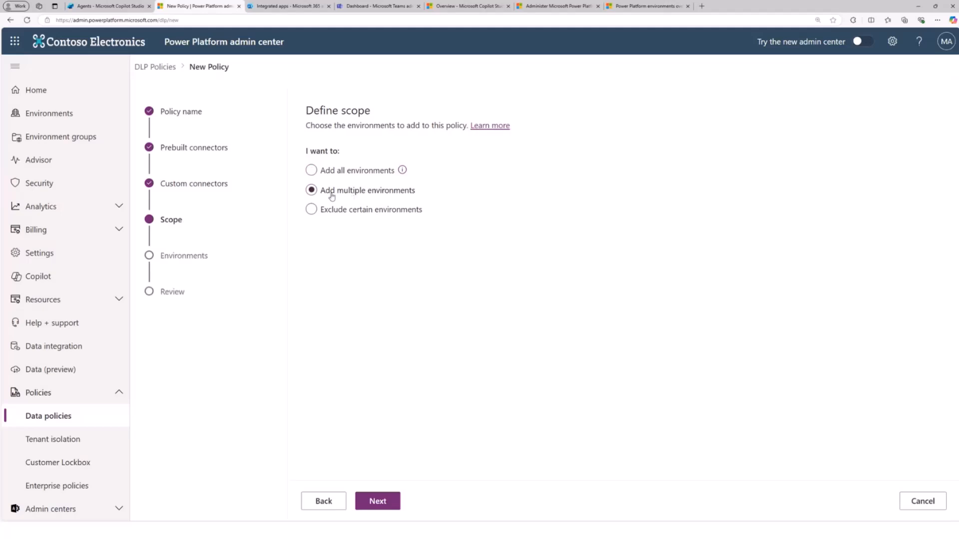
{"action": "left_click", "coordinate": [335, 213]}
{"action": "left_click", "coordinate": [360, 175]}
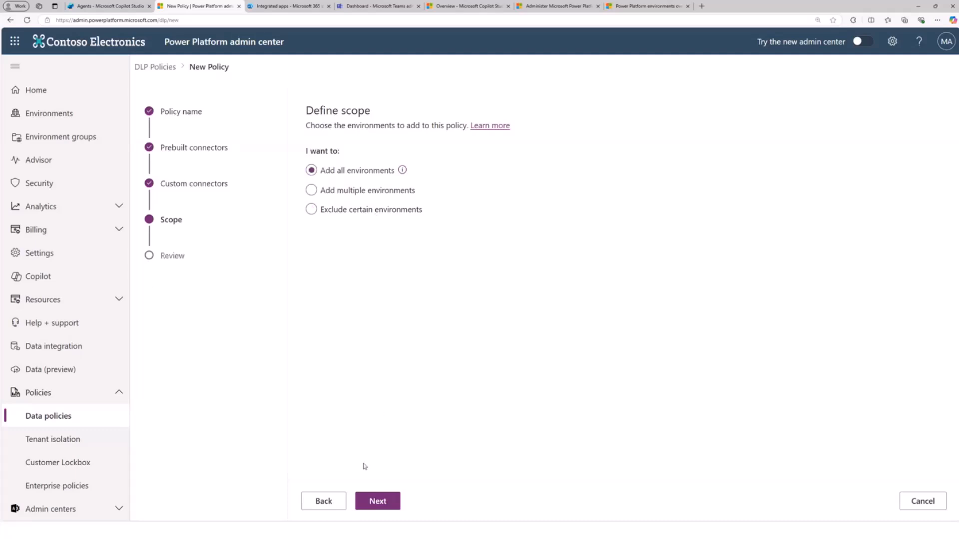
{"action": "left_click", "coordinate": [380, 501]}
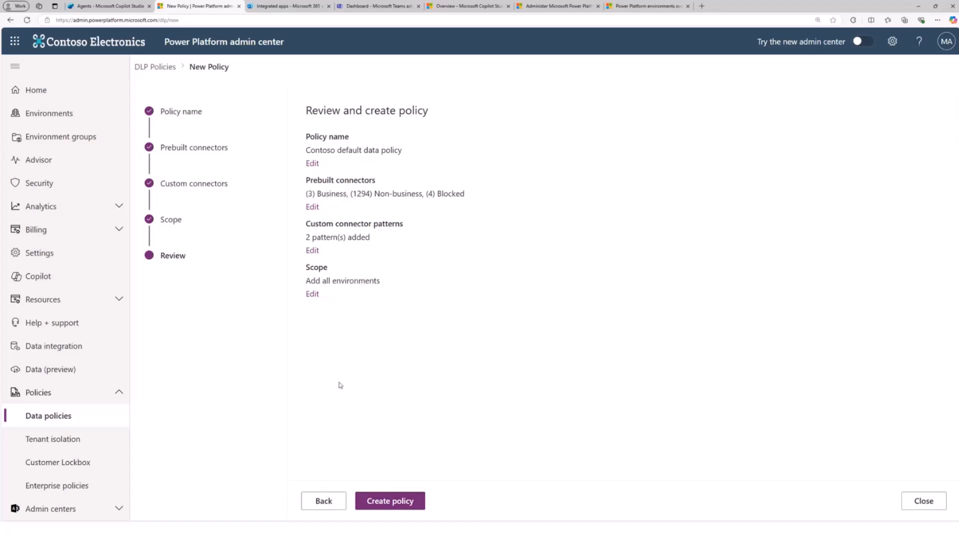
{"action": "left_click", "coordinate": [389, 503]}
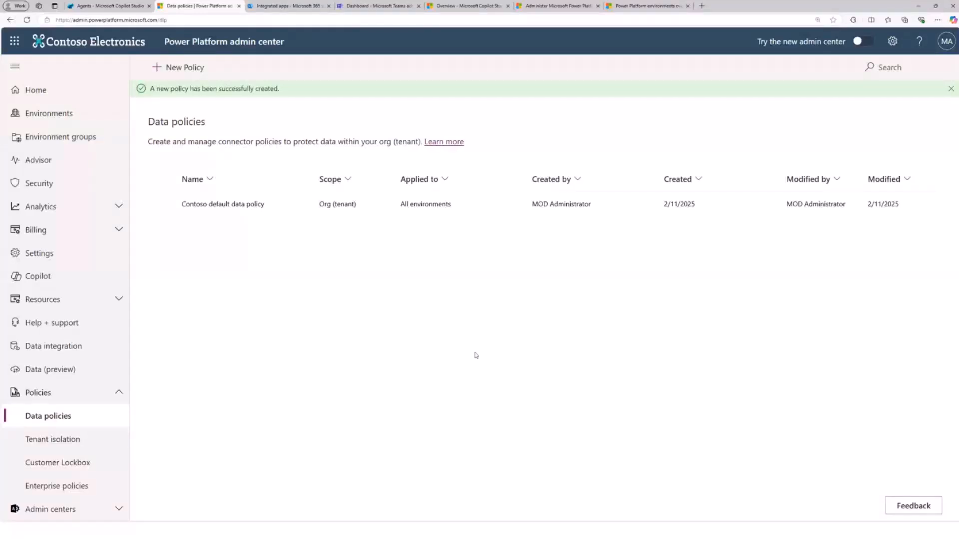
{"action": "left_click", "coordinate": [951, 90]}
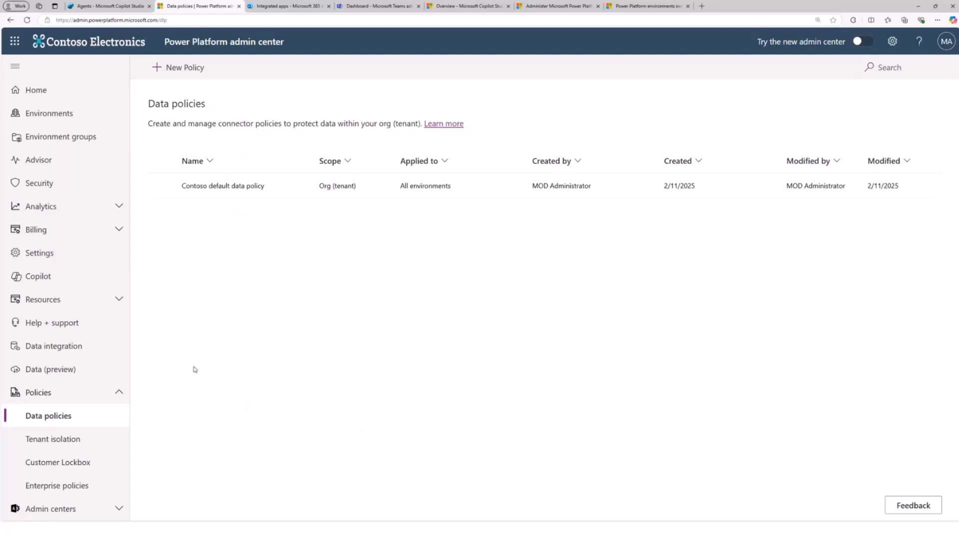
- Try the tenant isolation setting by switching it on and back off without saving
{"action": "left_click", "coordinate": [59, 444]}
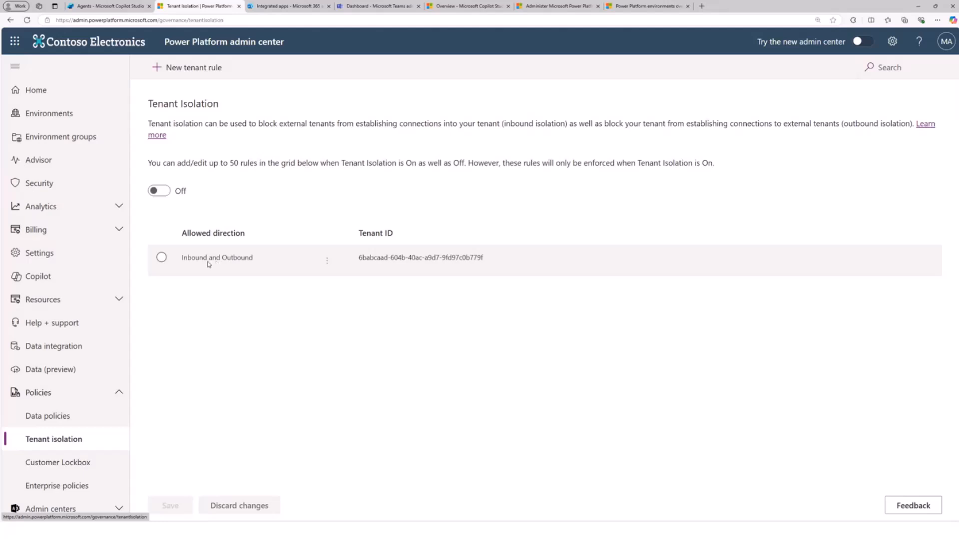
{"action": "left_click", "coordinate": [165, 195]}
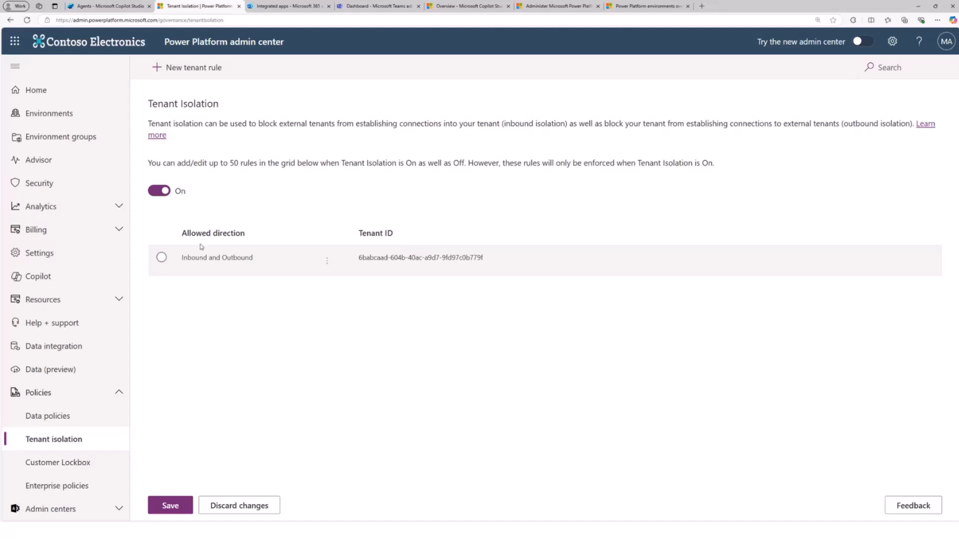
{"action": "left_click", "coordinate": [158, 192]}
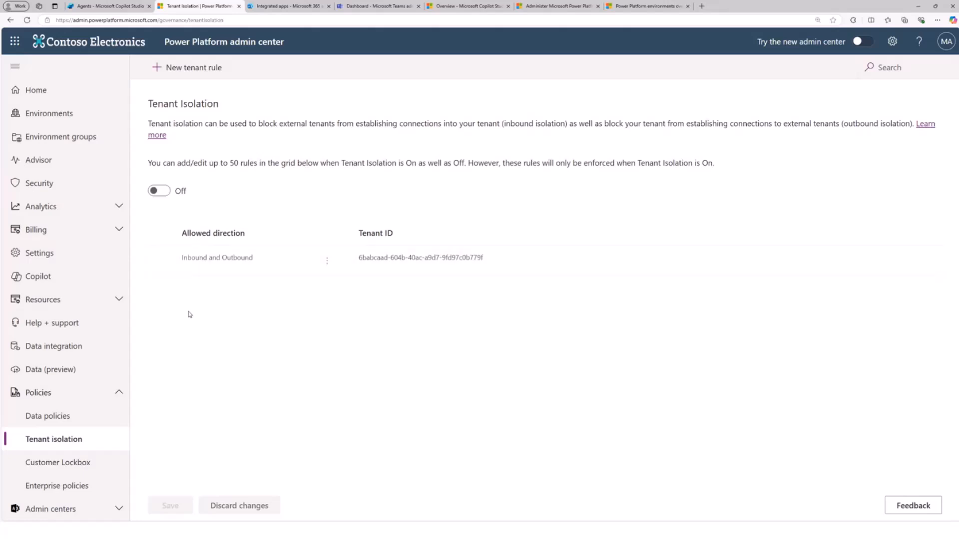
- Examine the Customer Lockbox and Enterprise policies pages, and collapse the policies section
{"action": "left_click", "coordinate": [73, 463]}
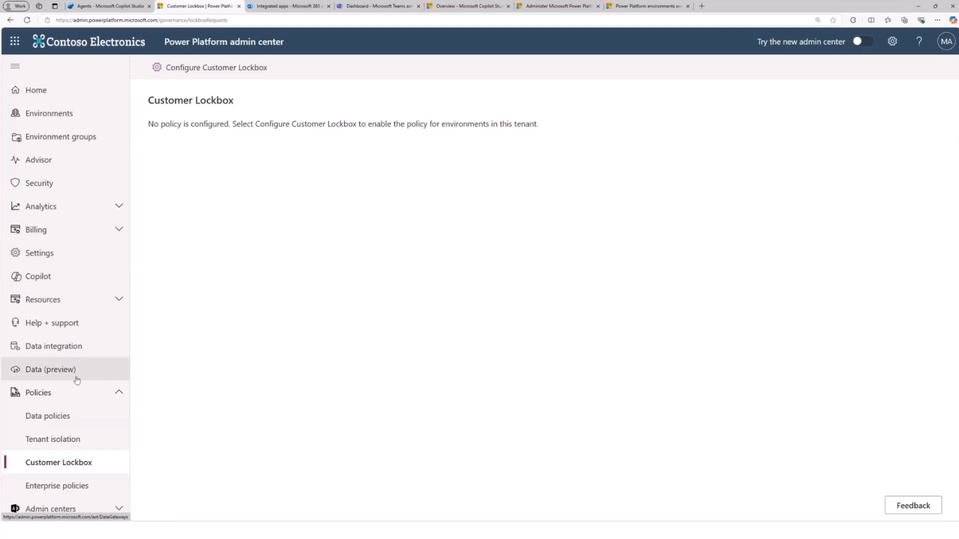
{"action": "left_click", "coordinate": [57, 486]}
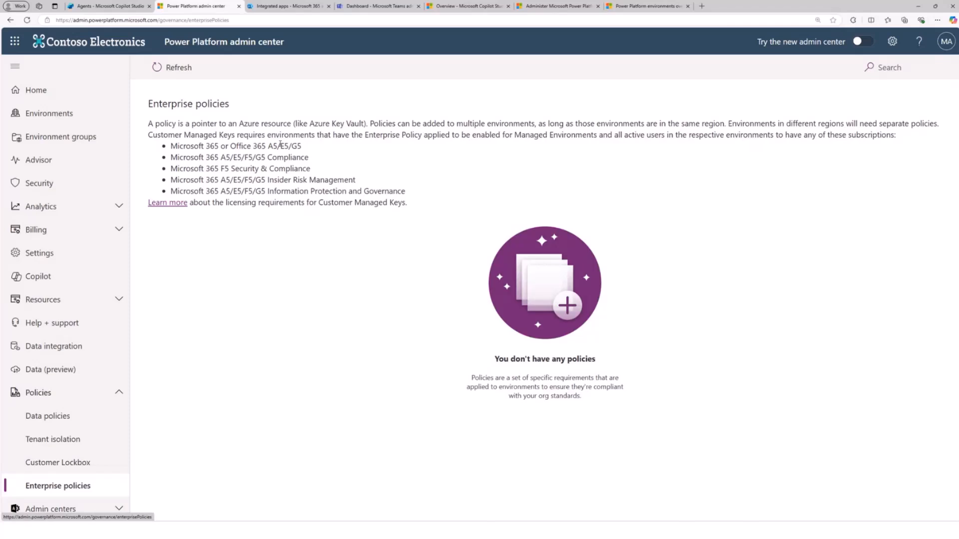
{"action": "left_click", "coordinate": [110, 396]}
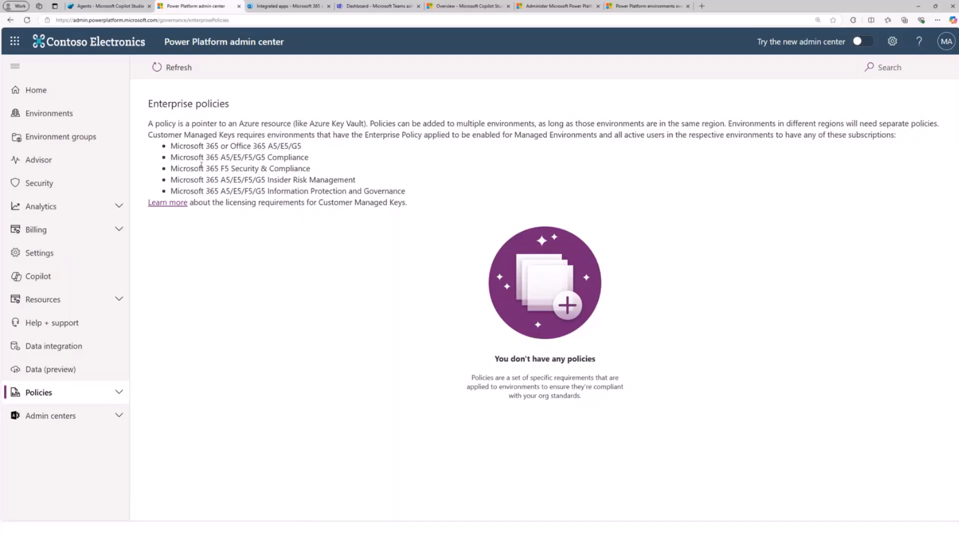
- Look at the Security page and examine the Advisor recommendations for the tenant
{"action": "left_click", "coordinate": [72, 183]}
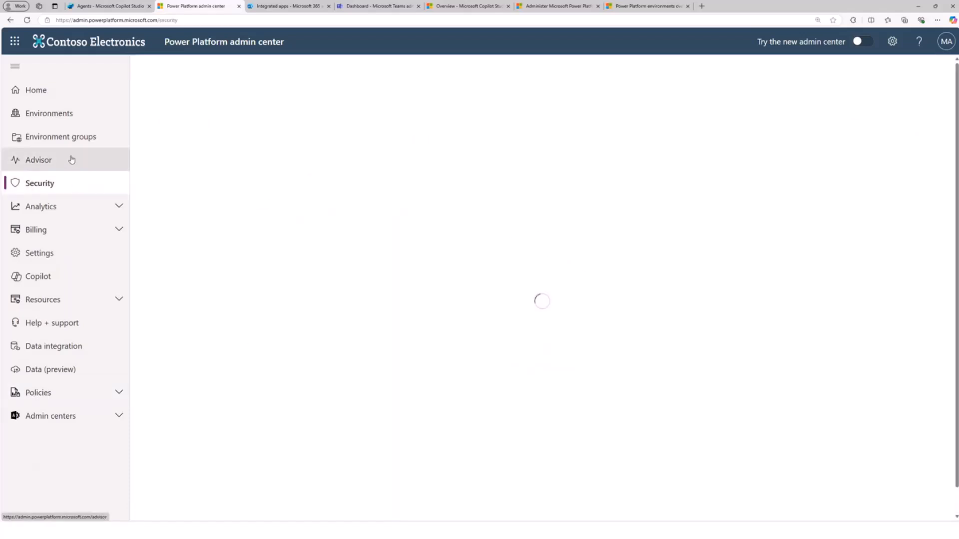
{"action": "left_click", "coordinate": [71, 160]}
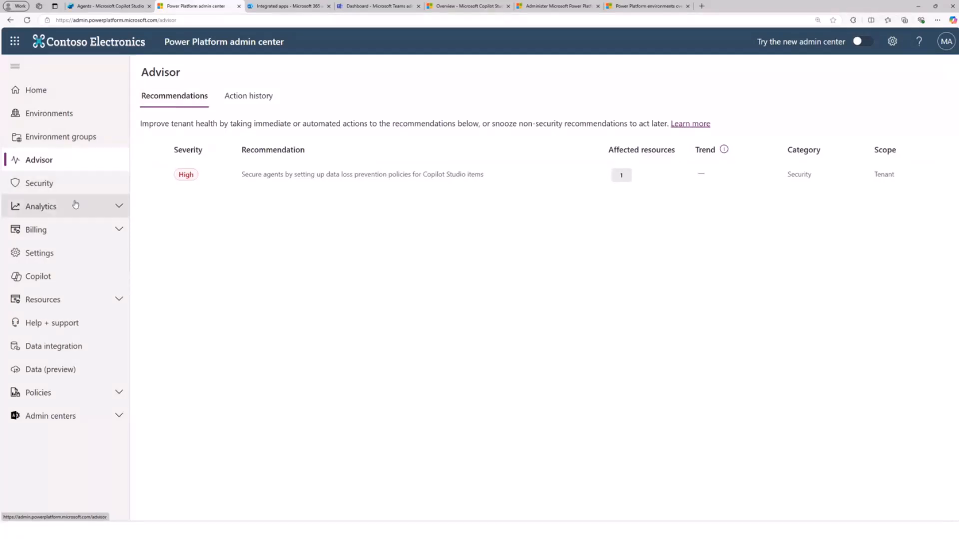
{"action": "left_click", "coordinate": [77, 186]}
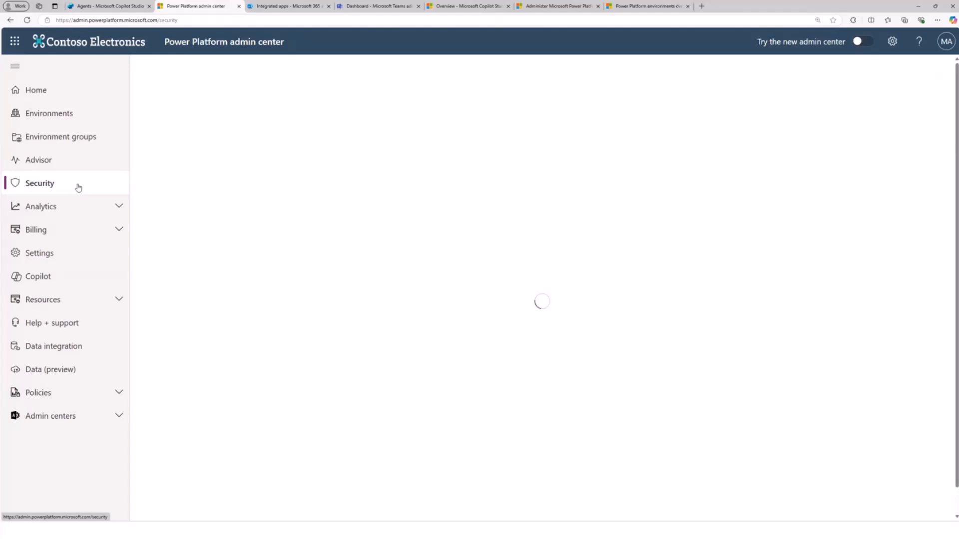
{"action": "left_click", "coordinate": [71, 165]}
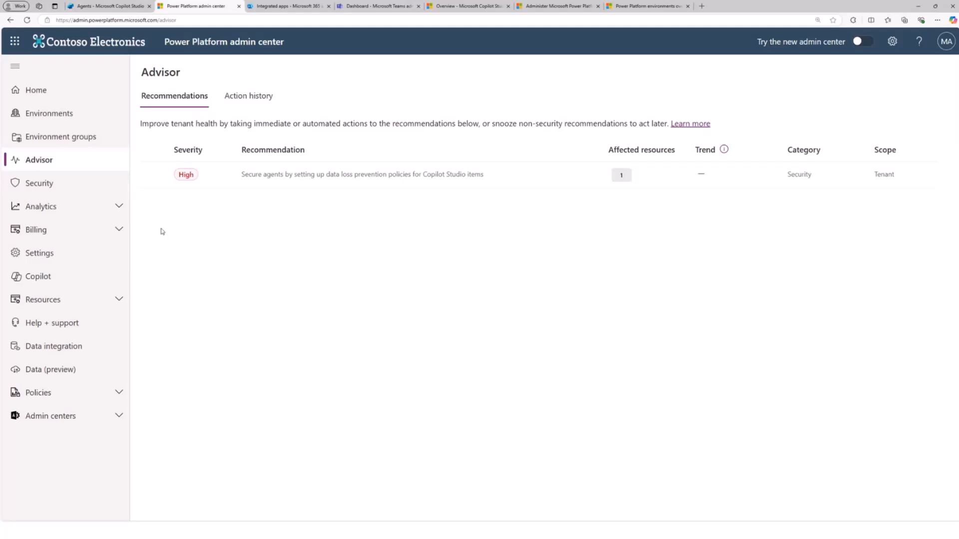
- Check the agents list in Copilot Studio, return to the Power Platform admin center and open the tenant settings
{"action": "left_click", "coordinate": [98, 6]}
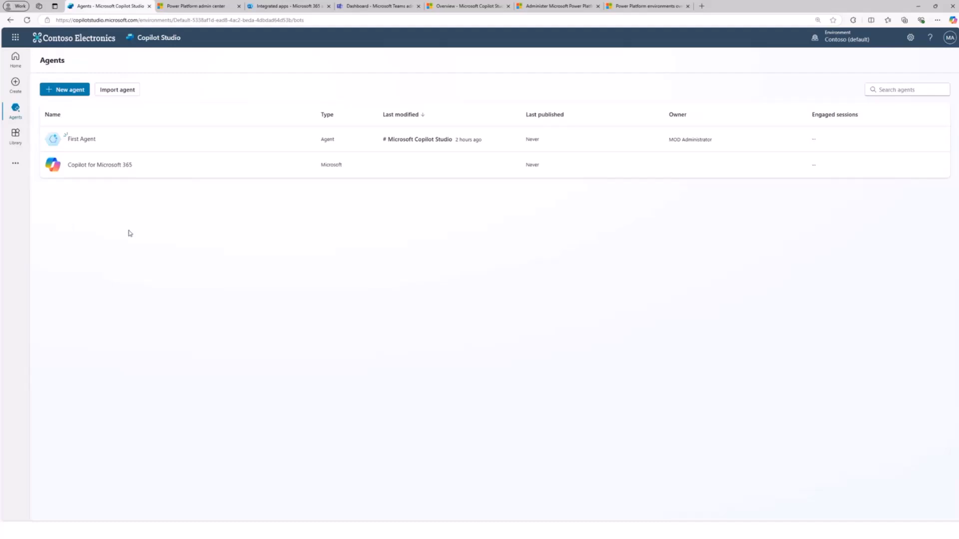
{"action": "key", "text": "ctrl+Tab"}
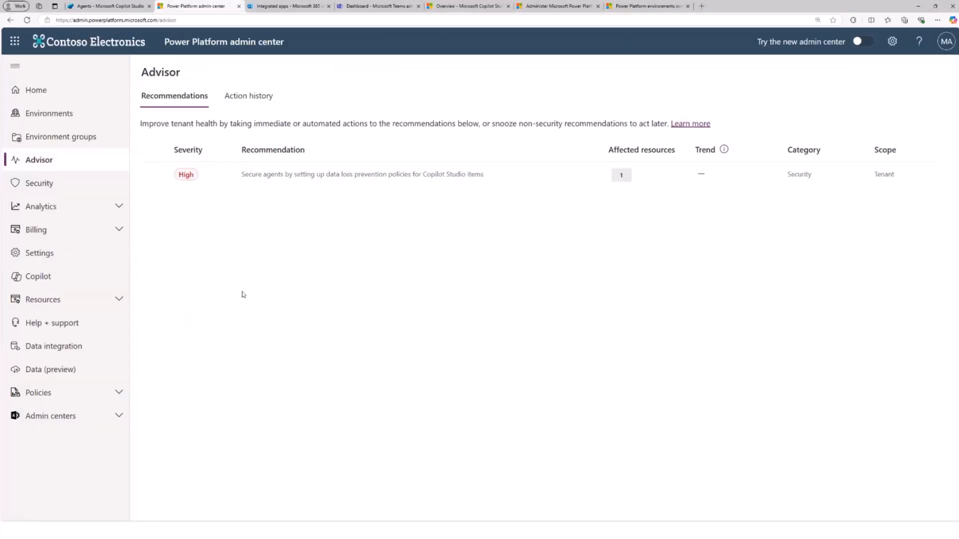
{"action": "left_click", "coordinate": [60, 258]}
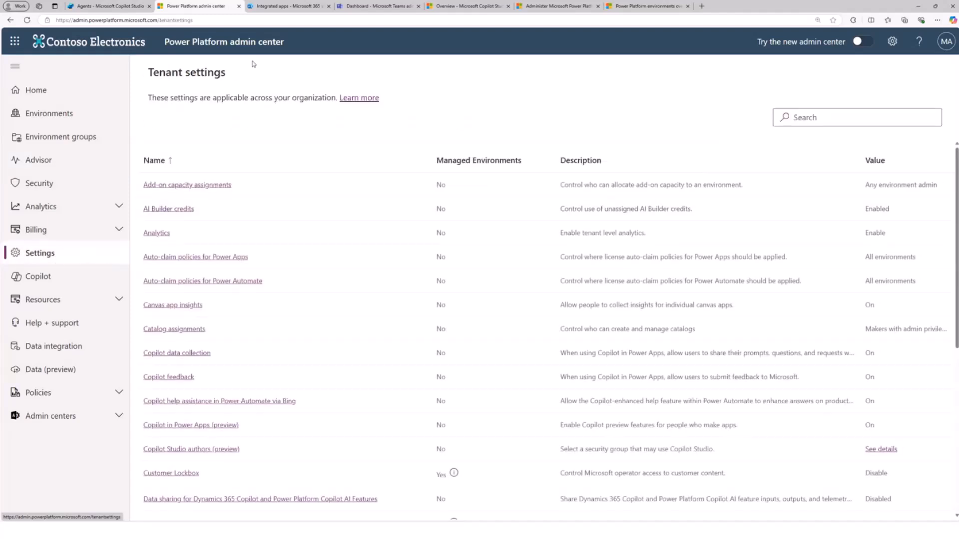
- Examine the full list of tenant settings, including the Copilot, environment routing and environment assignment entries
{"action": "scroll", "coordinate": [289, 245], "scroll_direction": "down", "scroll_amount": 1}
{"action": "scroll", "coordinate": [290, 250], "scroll_direction": "up", "scroll_amount": 1}
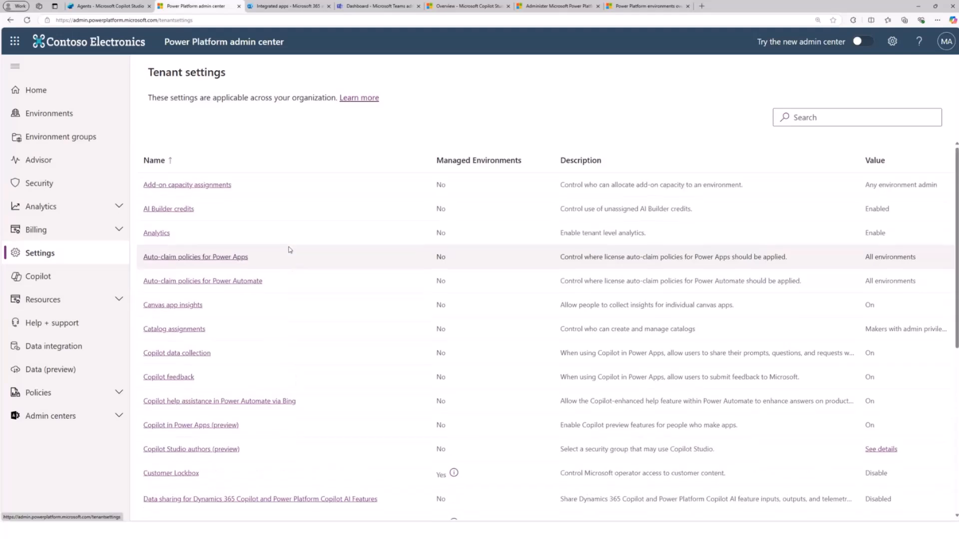
{"action": "scroll", "coordinate": [291, 250], "scroll_direction": "down", "scroll_amount": 5}
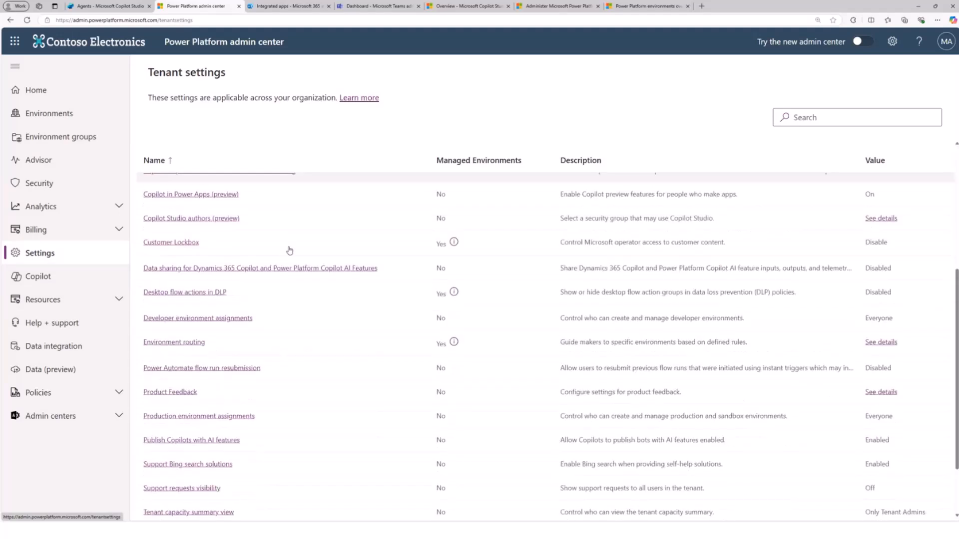
{"action": "scroll", "coordinate": [291, 249], "scroll_direction": "down", "scroll_amount": 1}
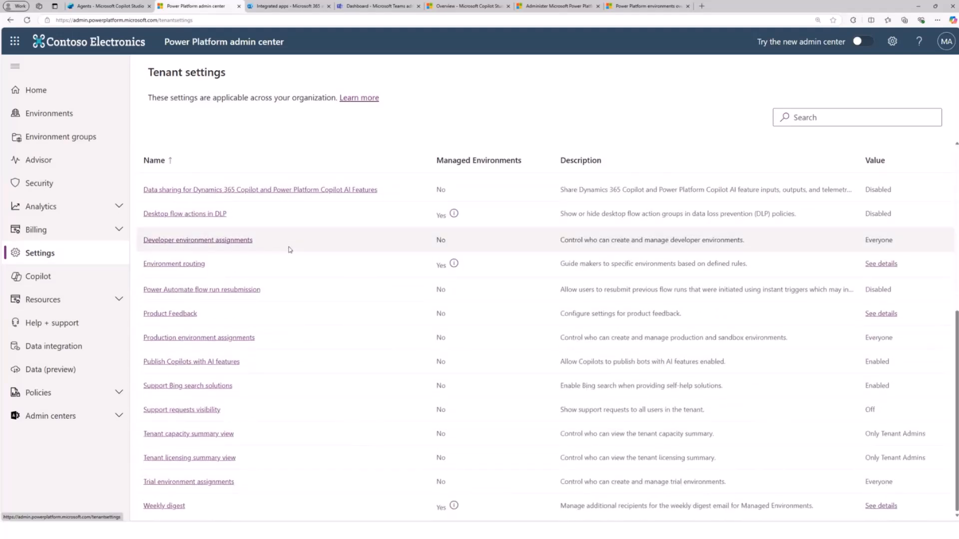
{"action": "scroll", "coordinate": [272, 353], "scroll_direction": "up", "scroll_amount": 3}
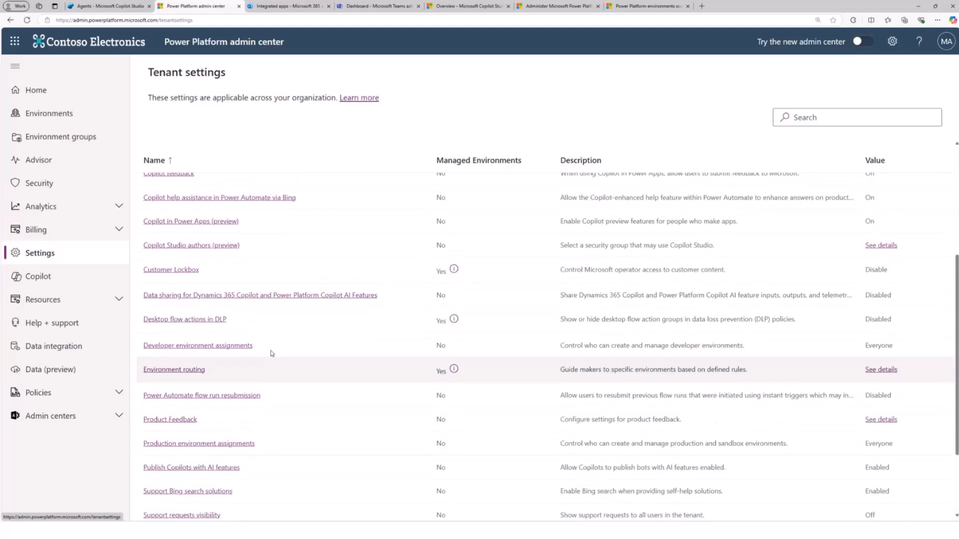
{"action": "scroll", "coordinate": [271, 353], "scroll_direction": "up", "scroll_amount": 4}
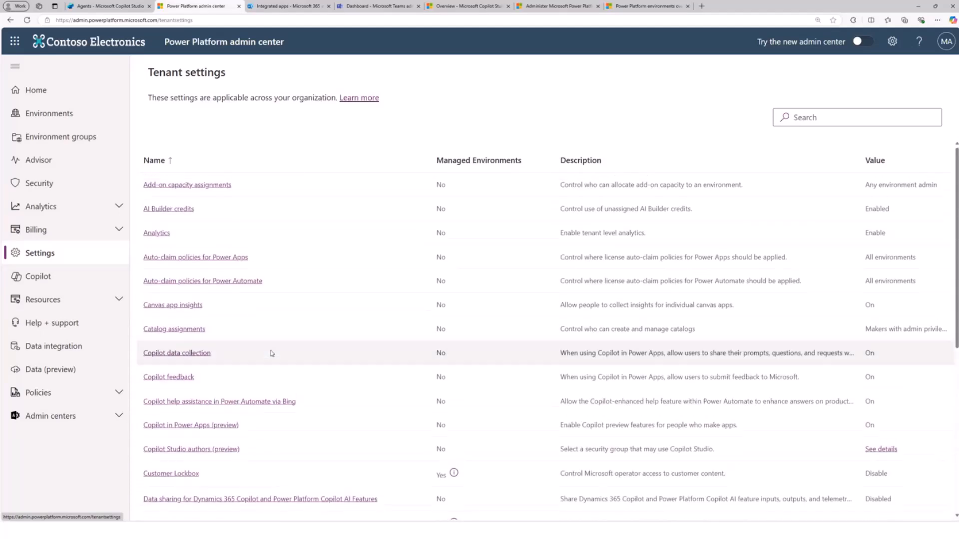
{"action": "scroll", "coordinate": [306, 348], "scroll_direction": "down", "scroll_amount": 3}
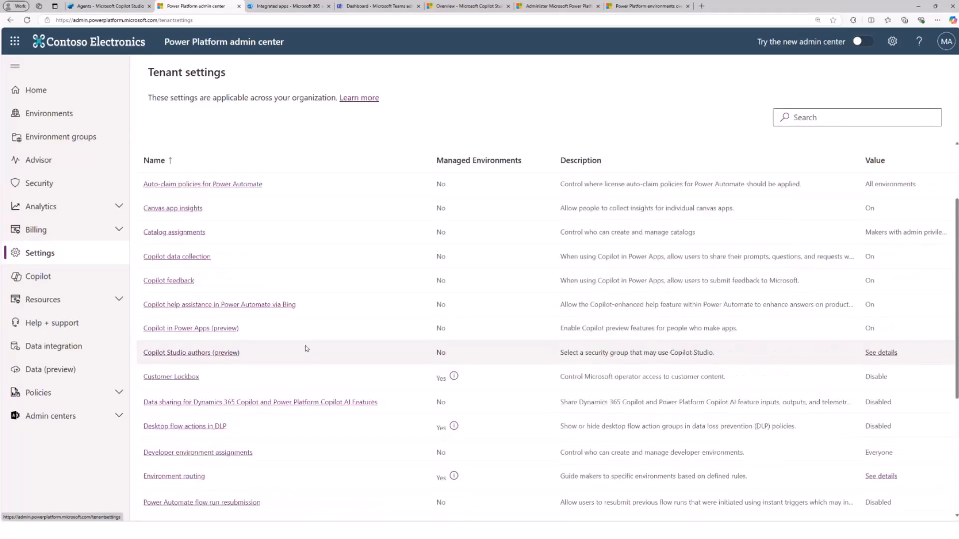
{"action": "scroll", "coordinate": [306, 349], "scroll_direction": "down", "scroll_amount": 2}
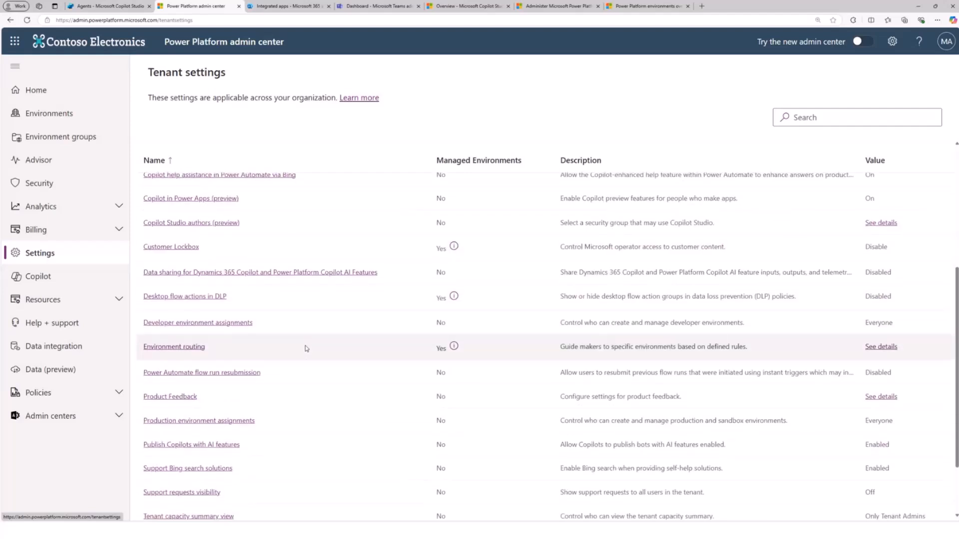
{"action": "scroll", "coordinate": [307, 349], "scroll_direction": "down", "scroll_amount": 1}
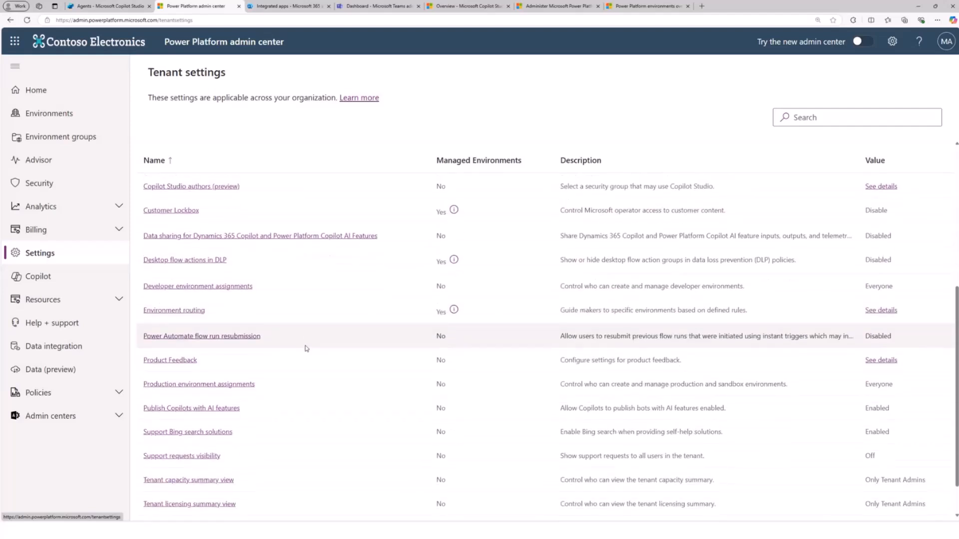
{"action": "scroll", "coordinate": [306, 348], "scroll_direction": "down", "scroll_amount": 1}
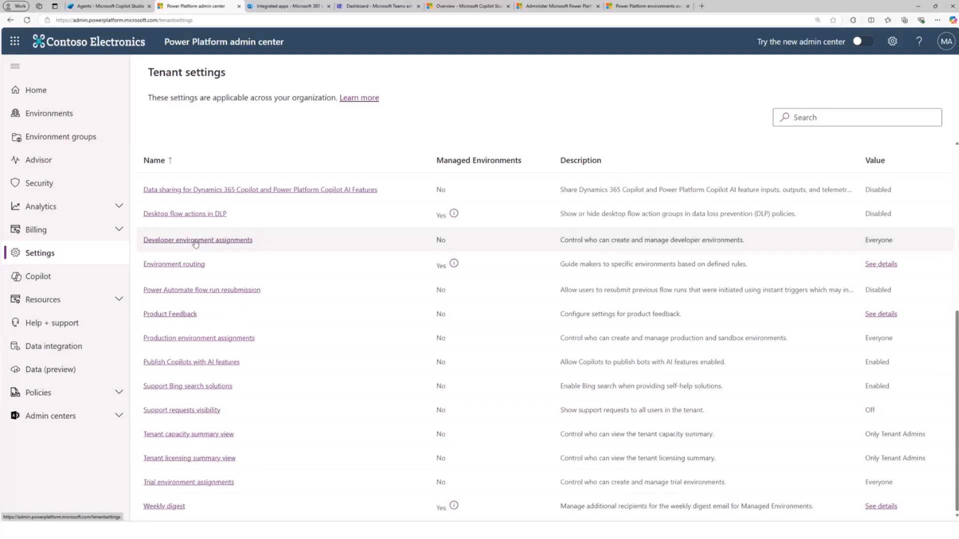
- View the setting for data sharing for Dynamics 365 Copilot and Power Platform Copilot AI Features, and close it without changes
{"action": "scroll", "coordinate": [194, 244], "scroll_direction": "up", "scroll_amount": 2}
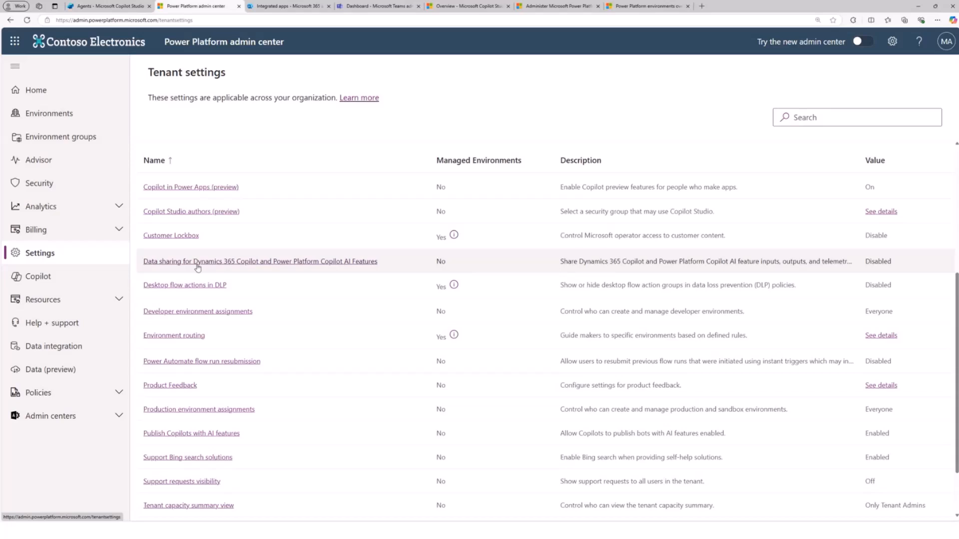
{"action": "left_click", "coordinate": [197, 265]}
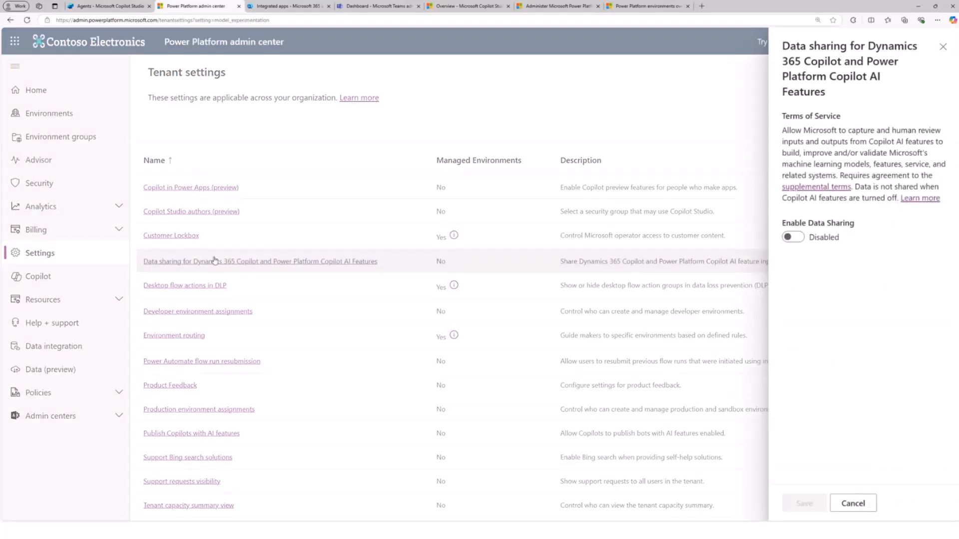
{"action": "left_click", "coordinate": [943, 47]}
{"action": "scroll", "coordinate": [609, 180], "scroll_direction": "up", "scroll_amount": 3}
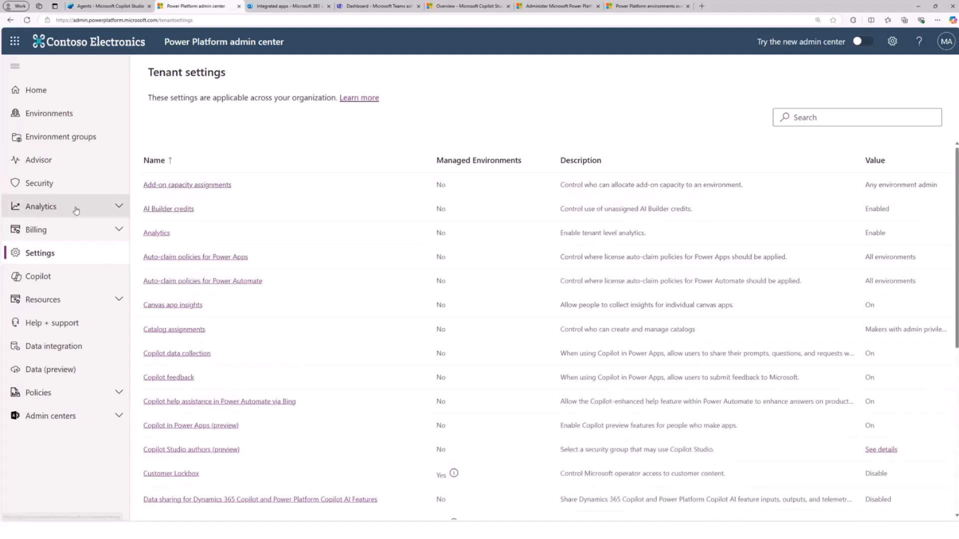
- Open the Manage sharing options among the Security access controls
{"action": "left_click", "coordinate": [55, 183]}
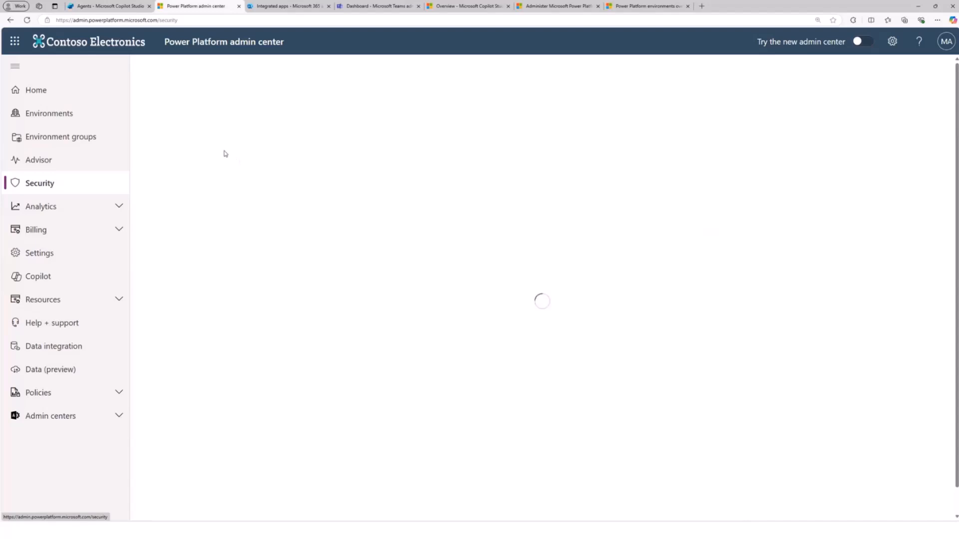
{"action": "left_click", "coordinate": [199, 165]}
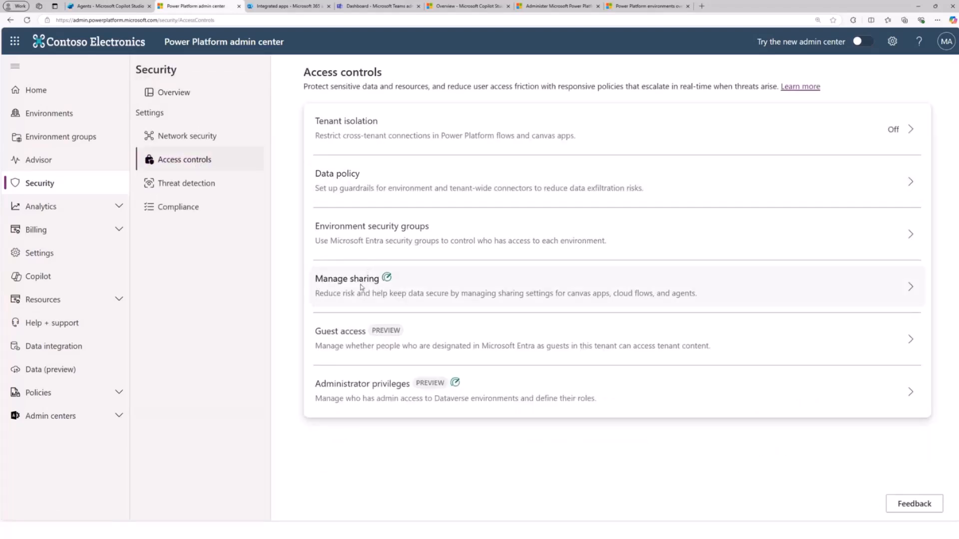
{"action": "left_click", "coordinate": [360, 287]}
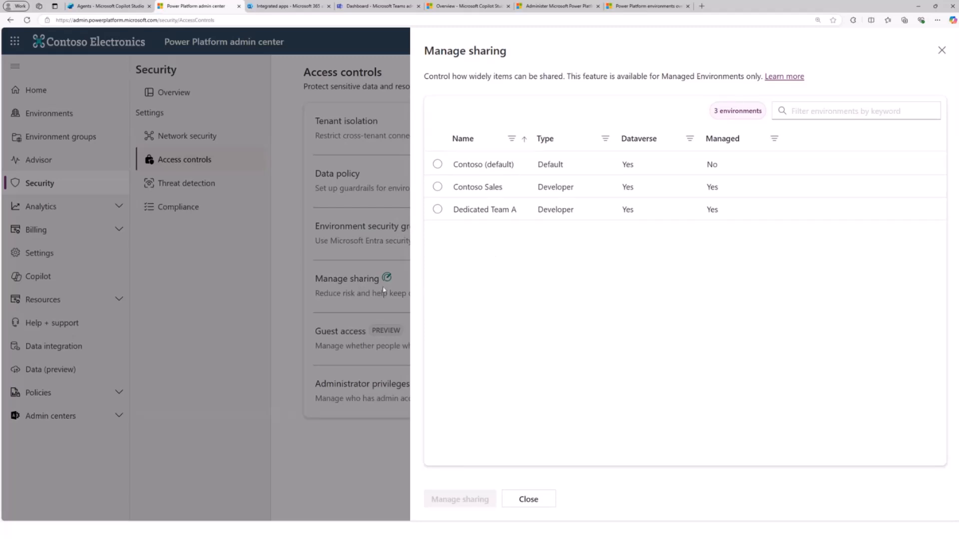
- Try to manage sharing for the Contoso (default) environment, and cancel turning on Managed Environments
{"action": "left_click", "coordinate": [437, 164]}
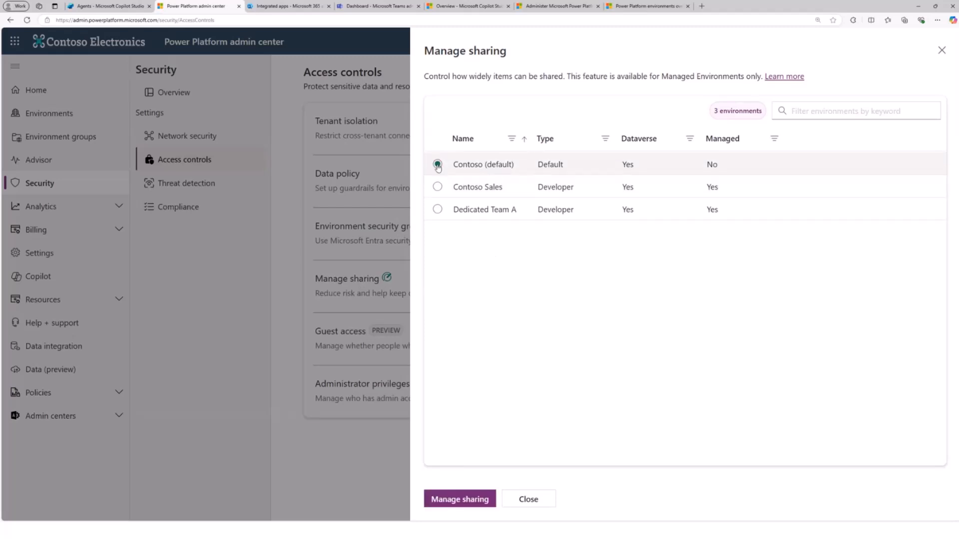
{"action": "left_click", "coordinate": [449, 501]}
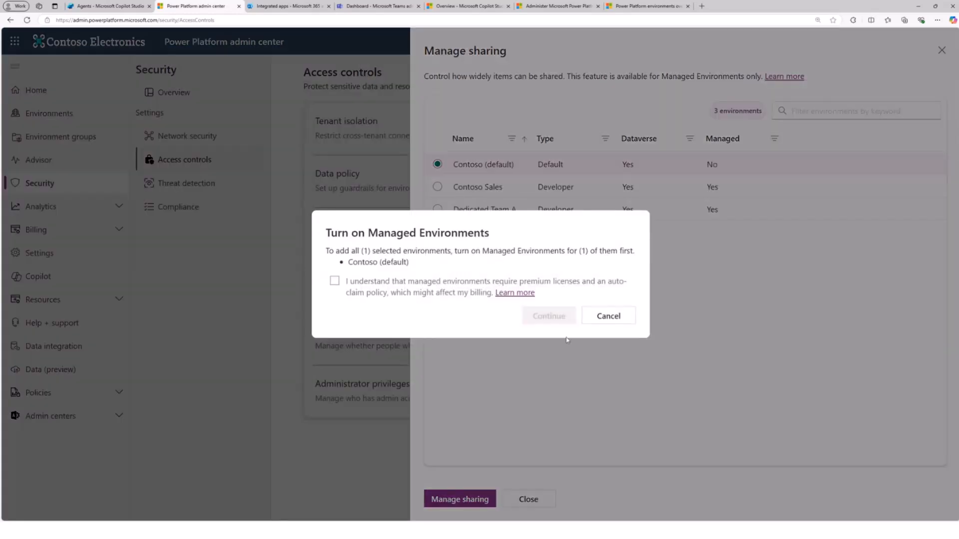
{"action": "left_click", "coordinate": [613, 320]}
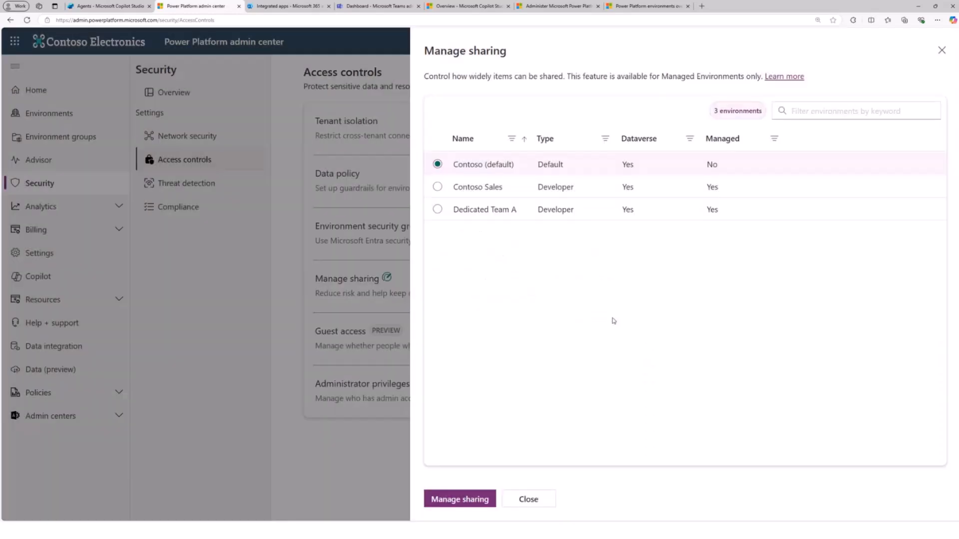
- Try Contoso Sales as the environment to manage, and open the sharing settings of Dedicated Team A
{"action": "left_click", "coordinate": [438, 187]}
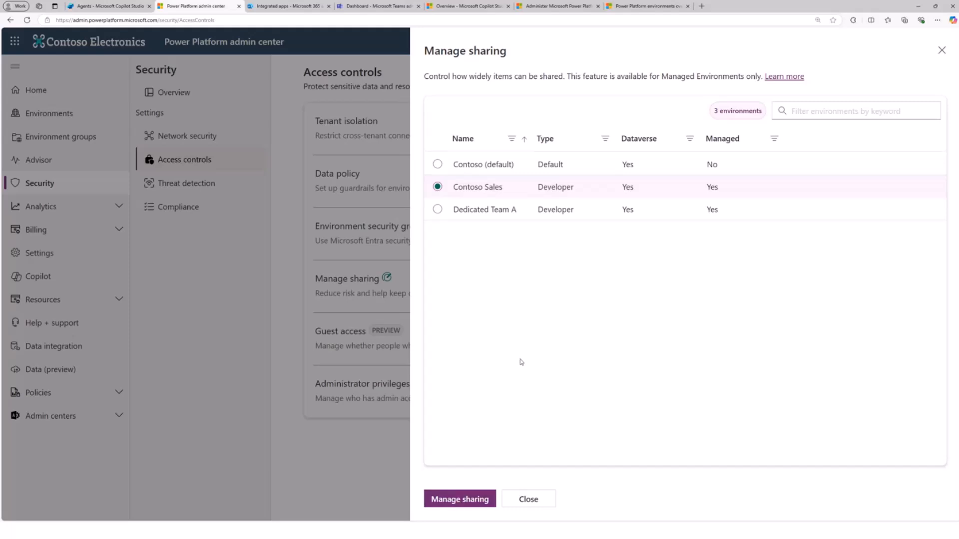
{"action": "left_click", "coordinate": [460, 499]}
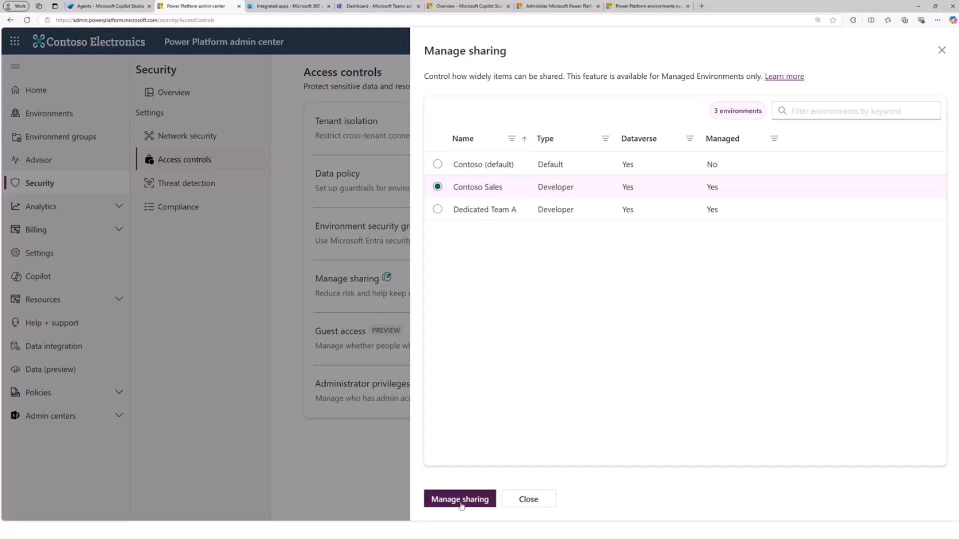
{"action": "left_click", "coordinate": [440, 211]}
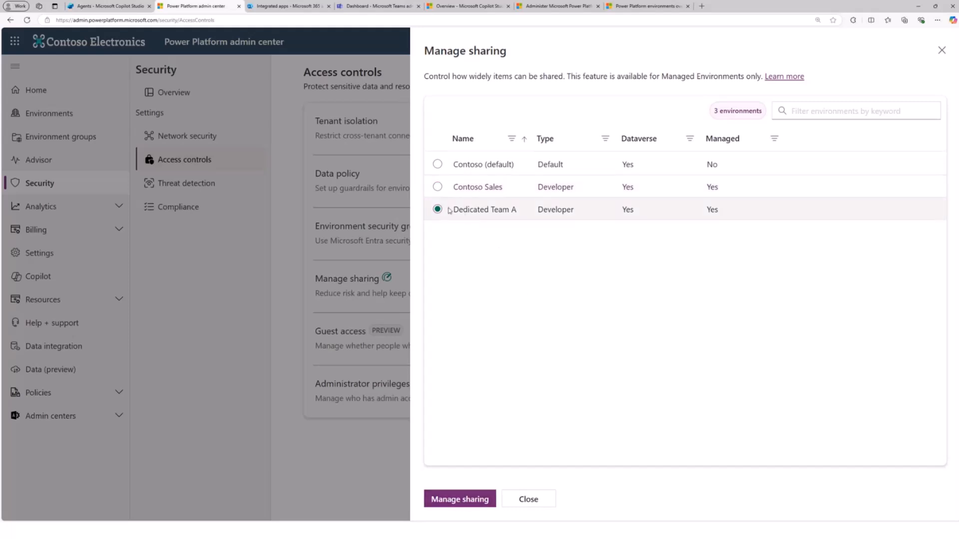
{"action": "left_click", "coordinate": [446, 504]}
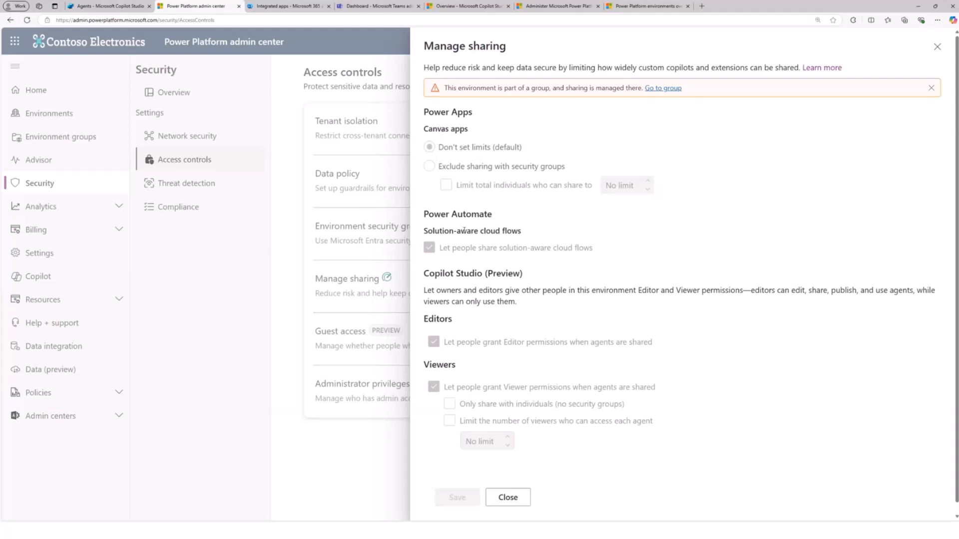
- Go to the environment group that manages this environment's sharing and show its agent sharing rules
{"action": "left_click", "coordinate": [661, 89]}
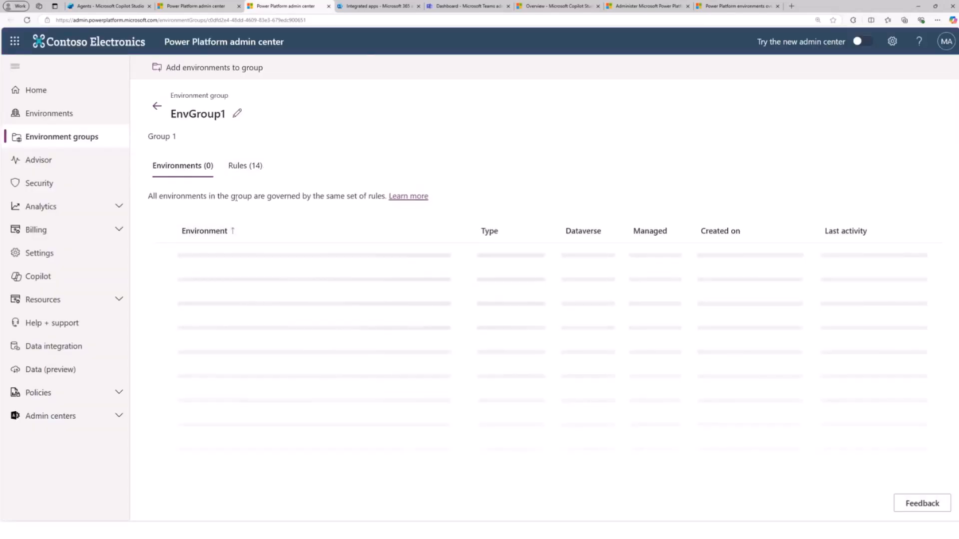
{"action": "left_click", "coordinate": [246, 171]}
{"action": "scroll", "coordinate": [294, 365], "scroll_direction": "down", "scroll_amount": 3}
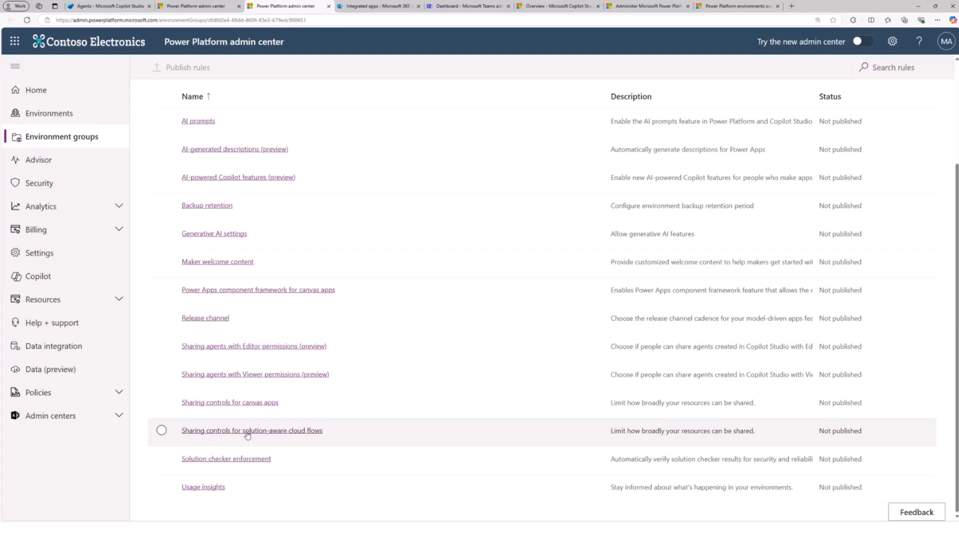
- View the rule for sharing agents with Editor permissions and close it without saving
{"action": "left_click", "coordinate": [242, 352]}
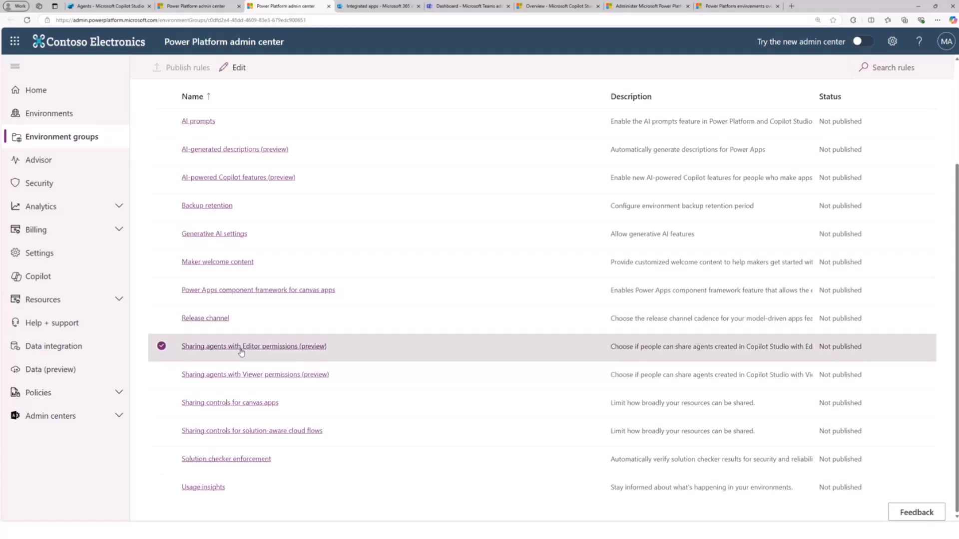
{"action": "left_click", "coordinate": [241, 353]}
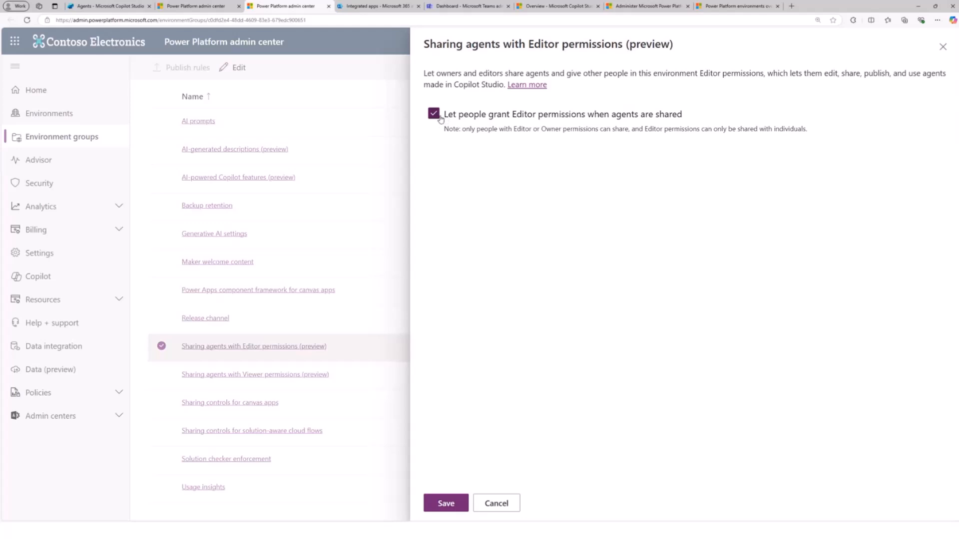
{"action": "left_click", "coordinate": [492, 501]}
- Restrict agent sharing with Viewer permissions to individuals only, limit each agent to 30 viewers, and save the rule
{"action": "left_click", "coordinate": [251, 376]}
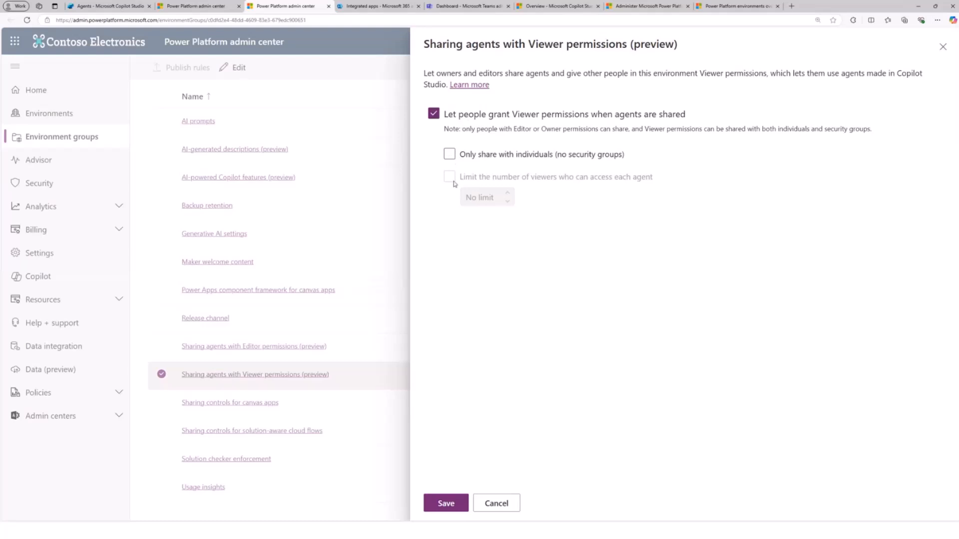
{"action": "left_click", "coordinate": [449, 155]}
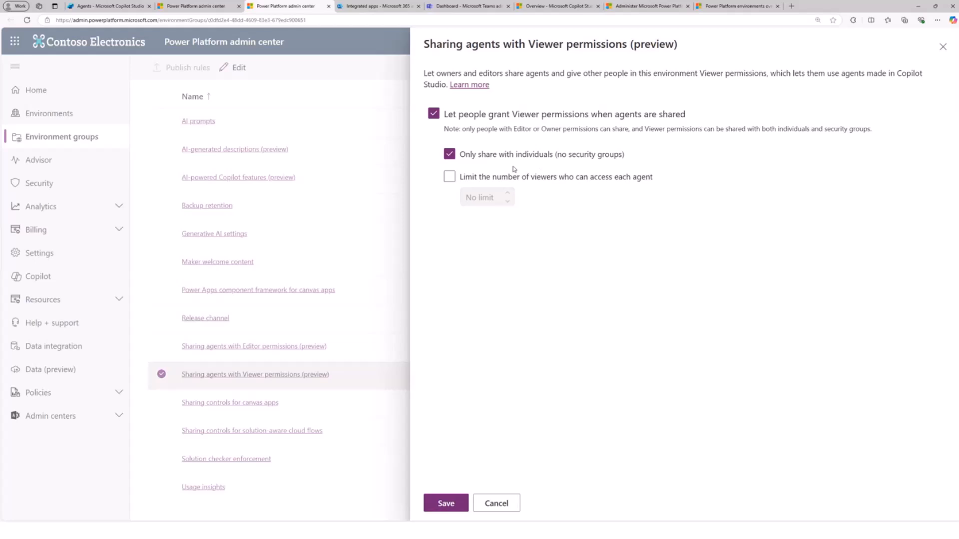
{"action": "left_click", "coordinate": [449, 176]}
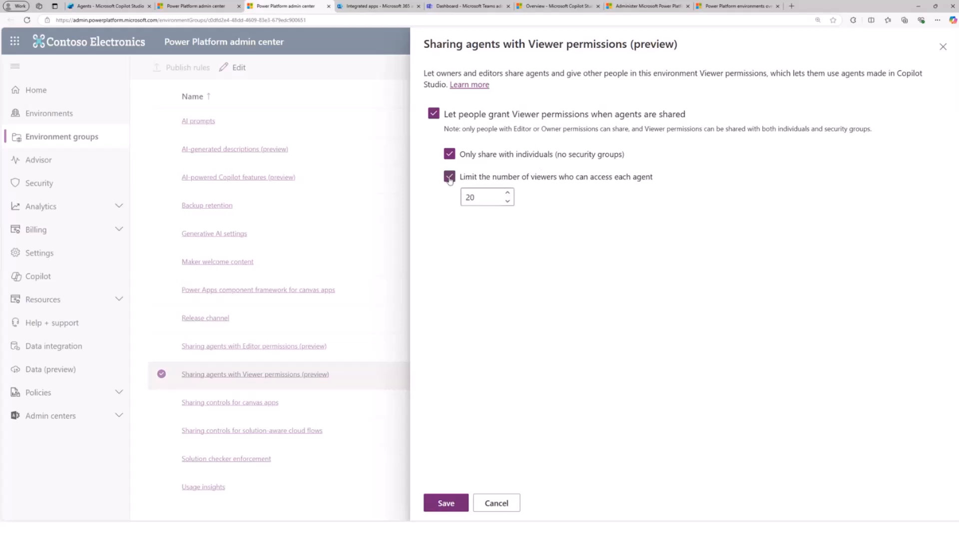
{"action": "left_click", "coordinate": [506, 197]}
{"action": "left_click", "coordinate": [507, 194]}
{"action": "left_click", "coordinate": [507, 194]}
{"action": "left_click", "coordinate": [508, 194]}
{"action": "left_click", "coordinate": [507, 194]}
{"action": "left_click", "coordinate": [507, 194]}
{"action": "left_click", "coordinate": [444, 504]}
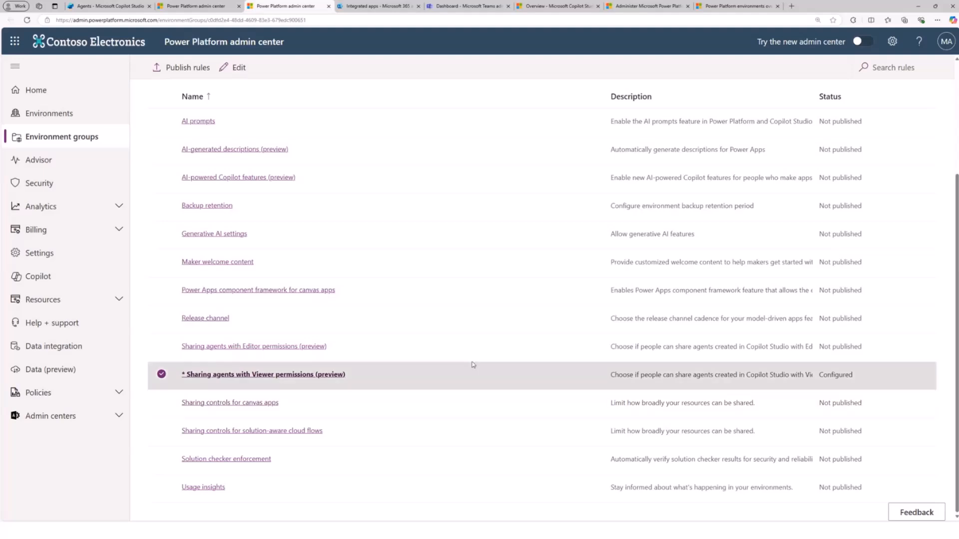
- Review the edited Viewer permissions rule and the sharing controls for canvas apps, closing both without changes
{"action": "scroll", "coordinate": [646, 280], "scroll_direction": "up", "scroll_amount": 3}
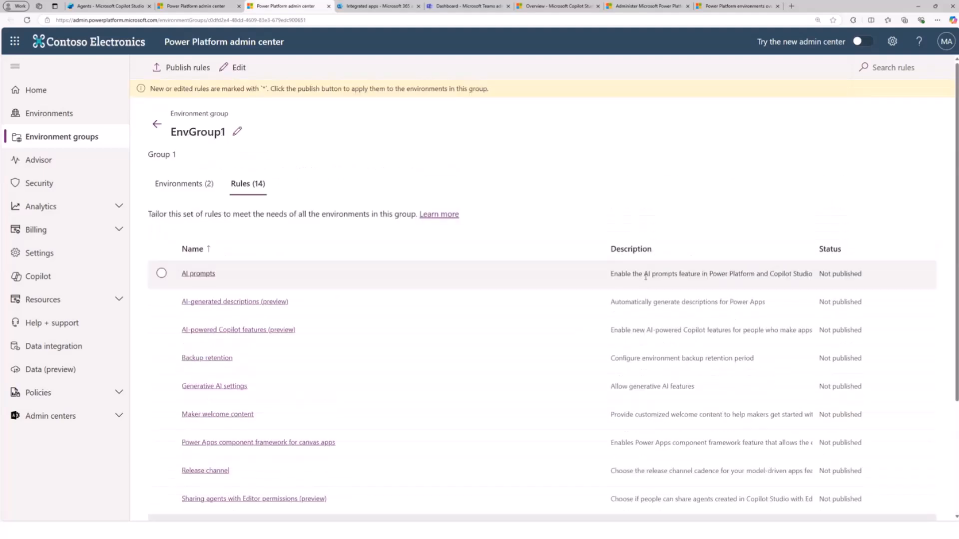
{"action": "scroll", "coordinate": [645, 276], "scroll_direction": "down", "scroll_amount": 1}
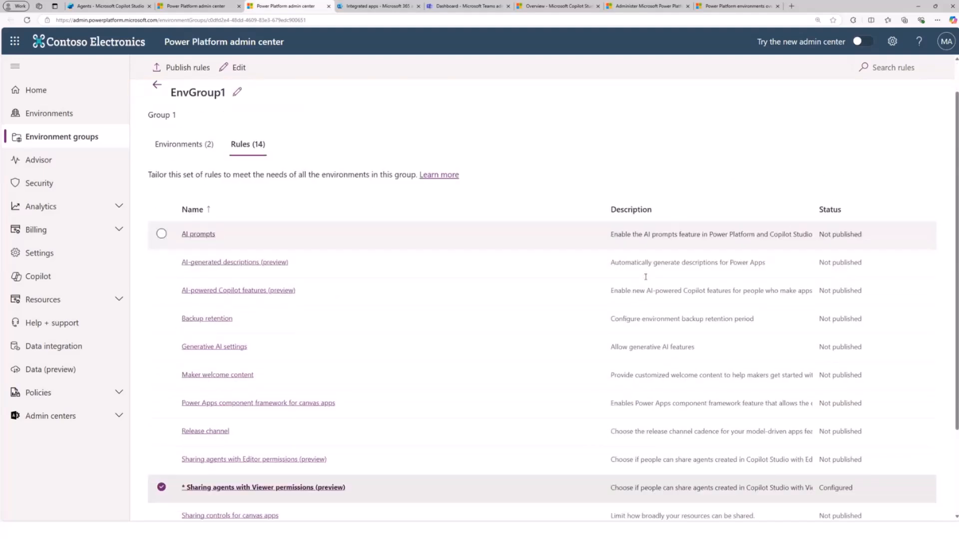
{"action": "scroll", "coordinate": [646, 277], "scroll_direction": "down", "scroll_amount": 3}
{"action": "left_click", "coordinate": [327, 375]}
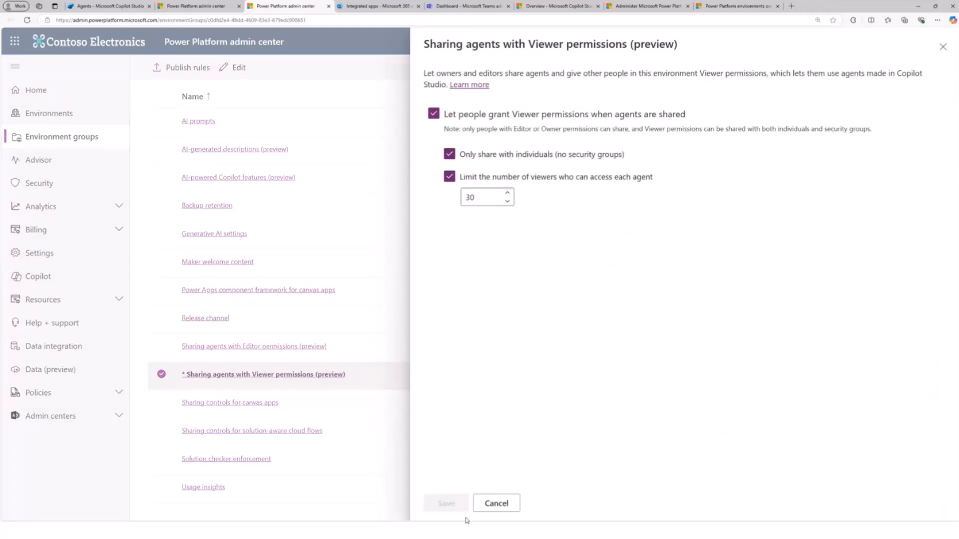
{"action": "left_click", "coordinate": [481, 509]}
{"action": "left_click", "coordinate": [269, 404]}
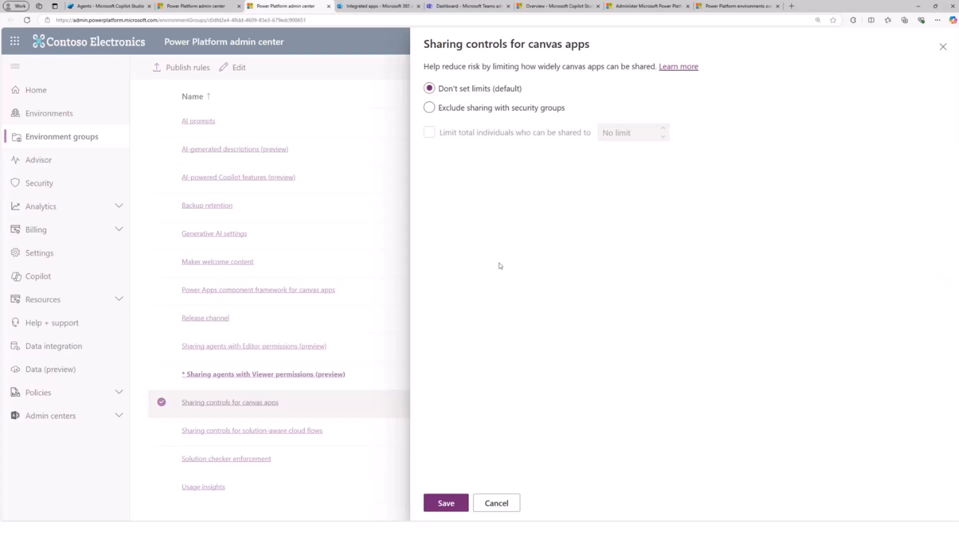
{"action": "left_click", "coordinate": [495, 503]}
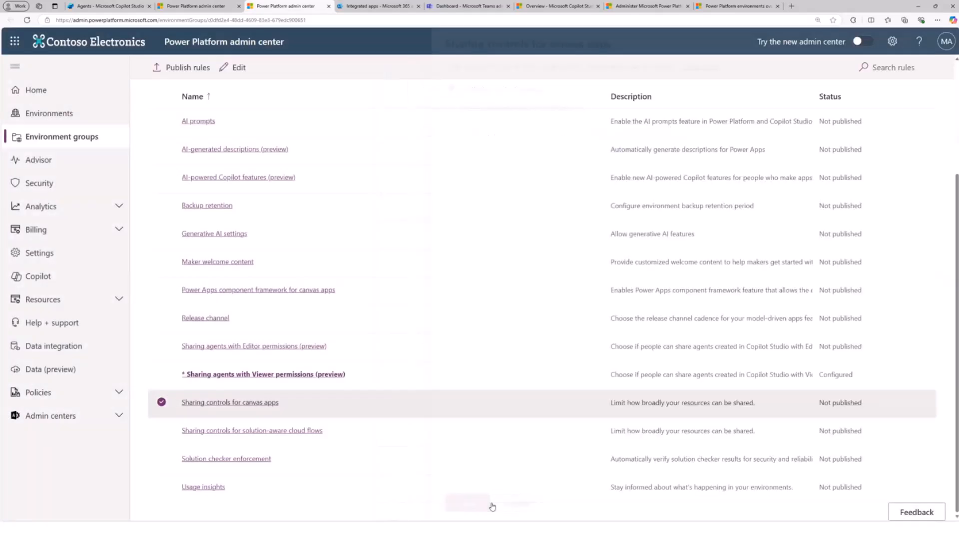
- Switch to Copilot Studio, open First Agent, and examine its overview from the details down to the published agent status
{"action": "scroll", "coordinate": [379, 440], "scroll_direction": "up", "scroll_amount": 1}
{"action": "scroll", "coordinate": [380, 441], "scroll_direction": "up", "scroll_amount": 2}
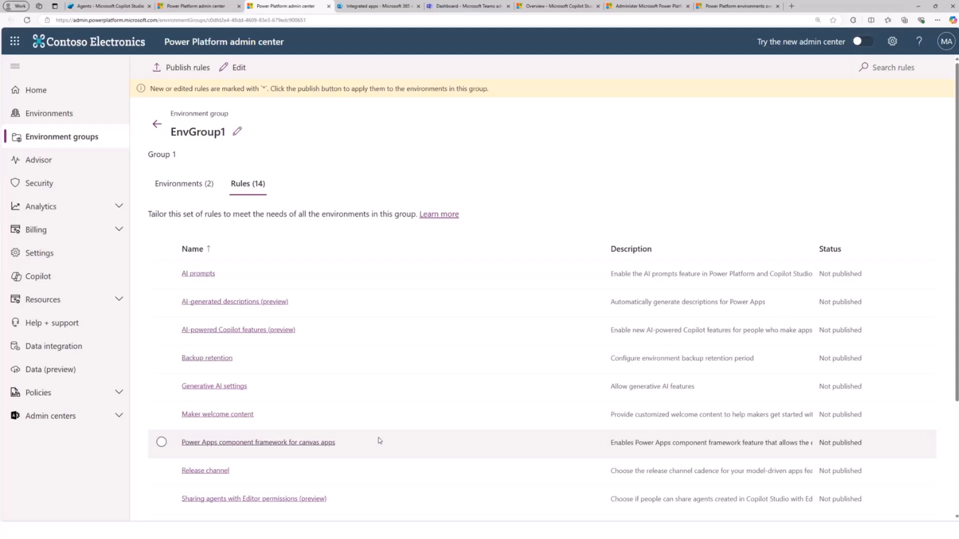
{"action": "left_click", "coordinate": [108, 6]}
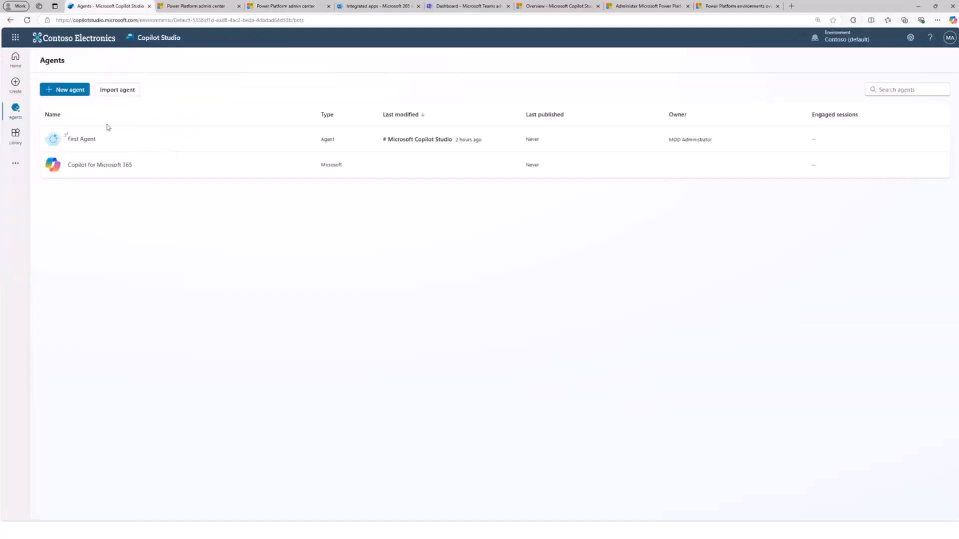
{"action": "left_click", "coordinate": [76, 142]}
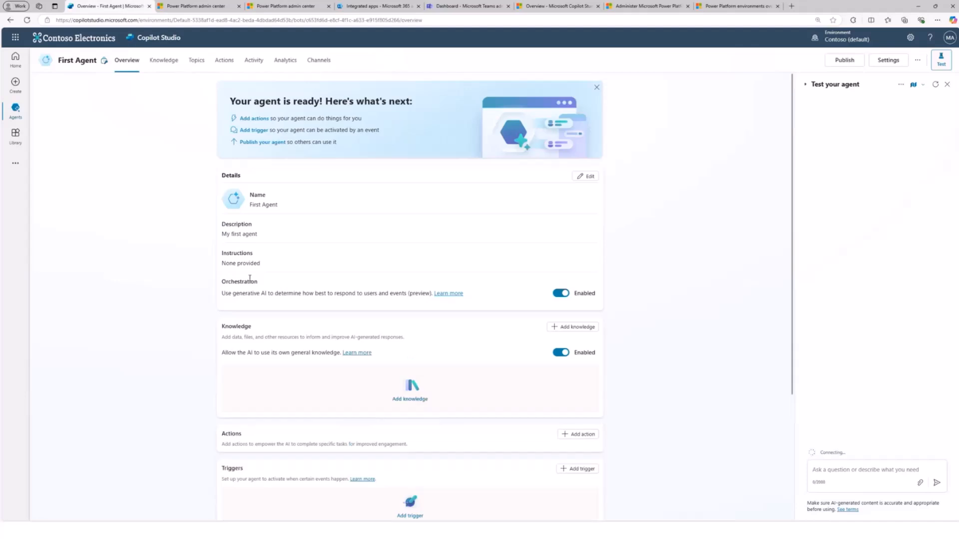
{"action": "scroll", "coordinate": [249, 278], "scroll_direction": "down", "scroll_amount": 3}
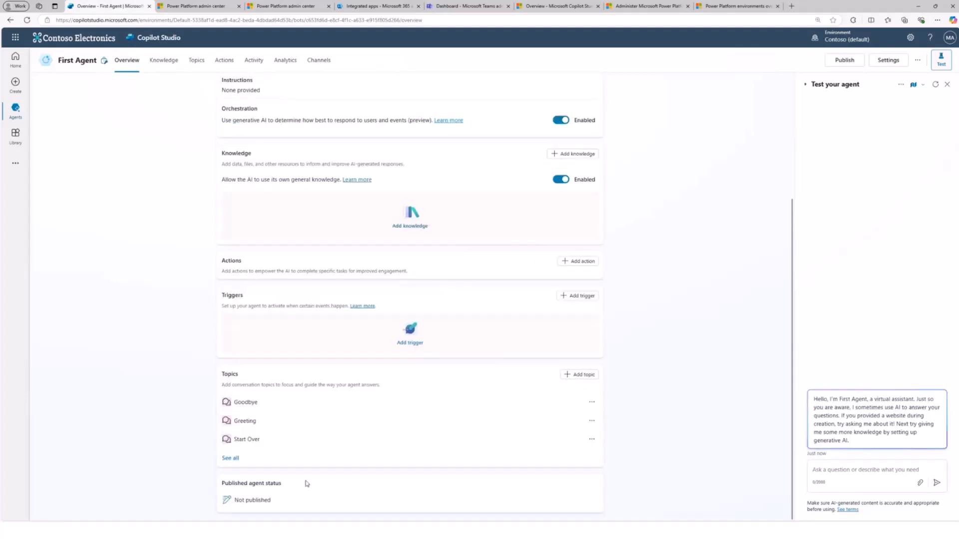
{"action": "scroll", "coordinate": [261, 278], "scroll_direction": "up", "scroll_amount": 3}
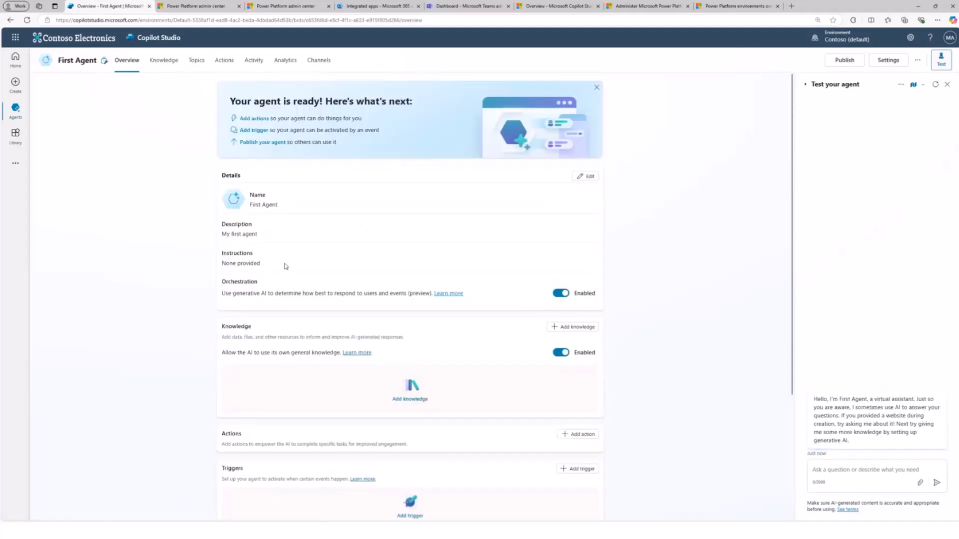
{"action": "scroll", "coordinate": [286, 267], "scroll_direction": "down", "scroll_amount": 3}
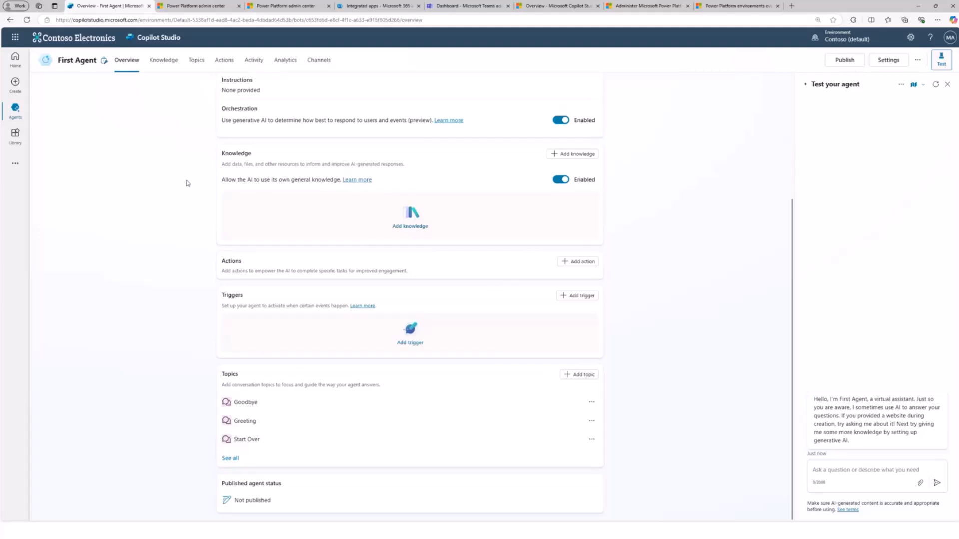
{"action": "scroll", "coordinate": [187, 183], "scroll_direction": "up", "scroll_amount": 3}
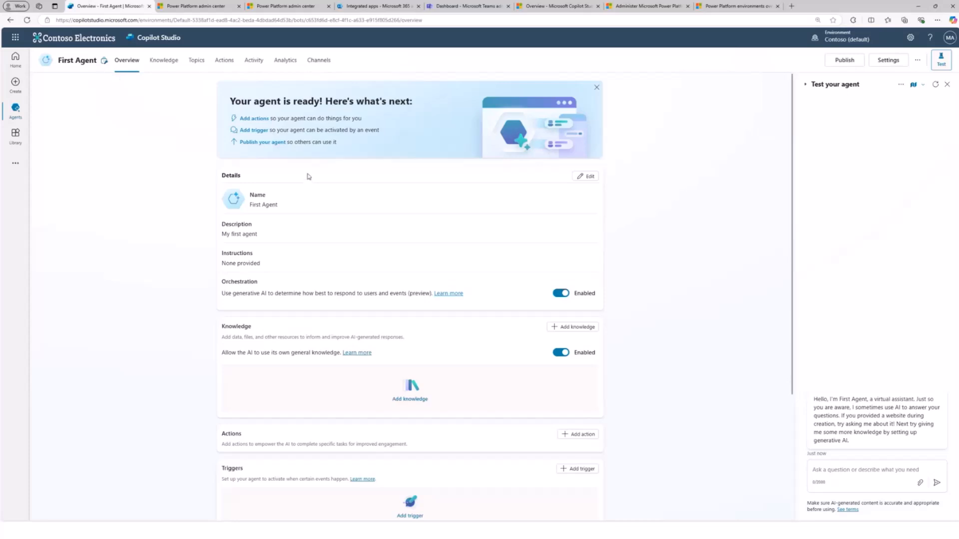
{"action": "scroll", "coordinate": [308, 176], "scroll_direction": "down", "scroll_amount": 3}
{"action": "scroll", "coordinate": [309, 177], "scroll_direction": "up", "scroll_amount": 3}
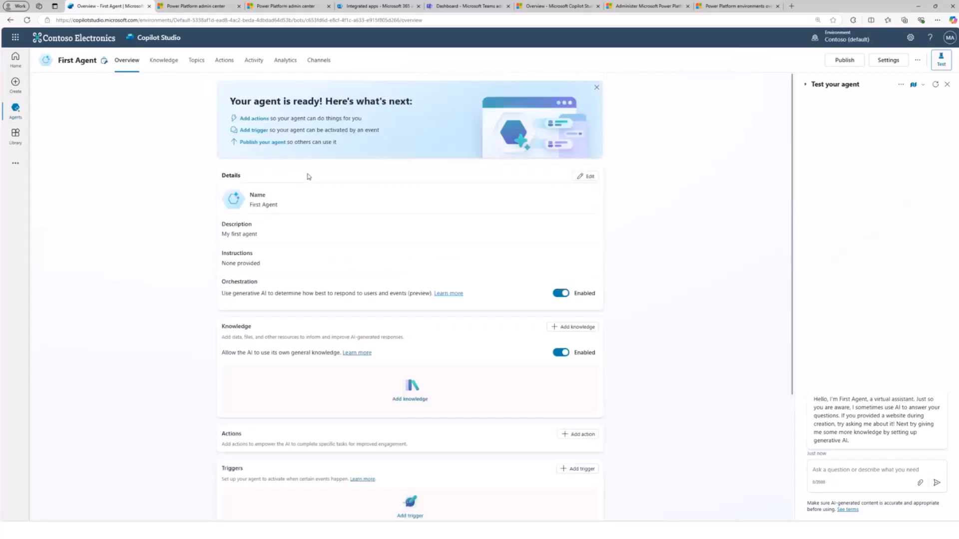
- Publish First Agent to its connected channels and close the publishing progress dialog
{"action": "left_click", "coordinate": [844, 61]}
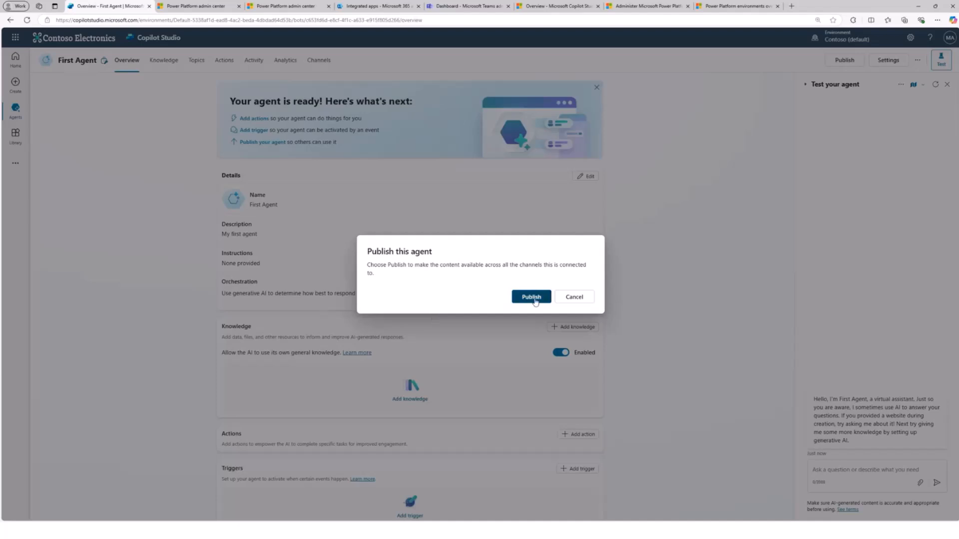
{"action": "left_click", "coordinate": [531, 298]}
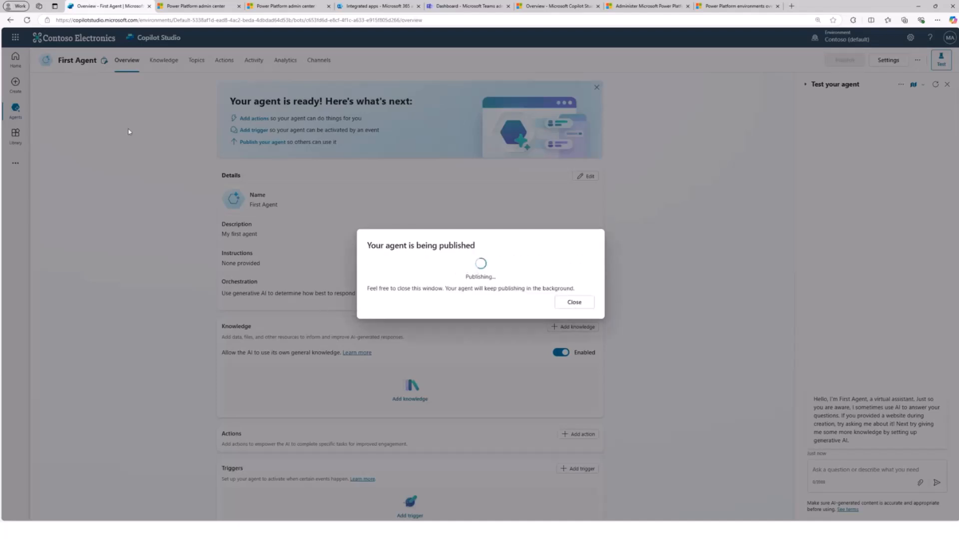
{"action": "left_click", "coordinate": [574, 303]}
- Open the Sales agent under Copilot for Microsoft 365 and show the availability options in its publish details
{"action": "left_click", "coordinate": [16, 109]}
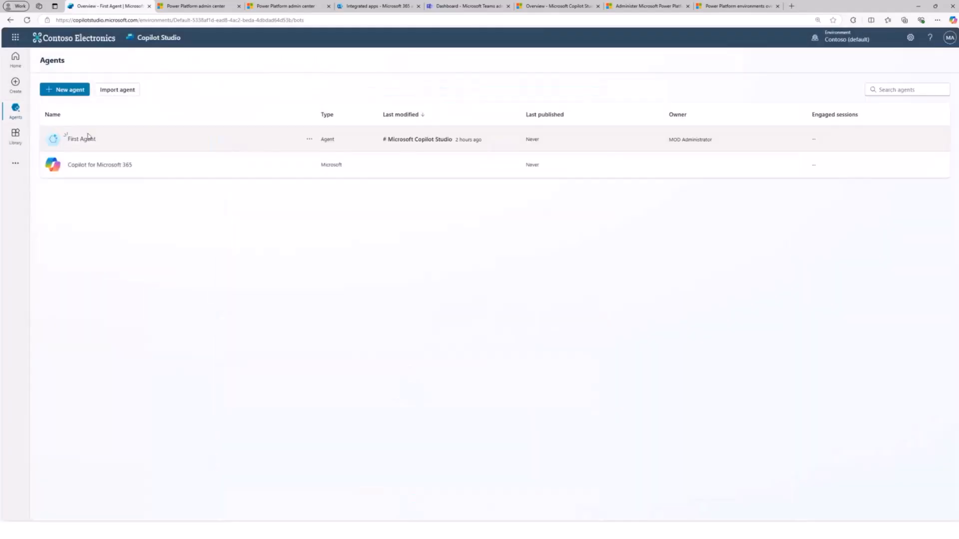
{"action": "left_click", "coordinate": [100, 165]}
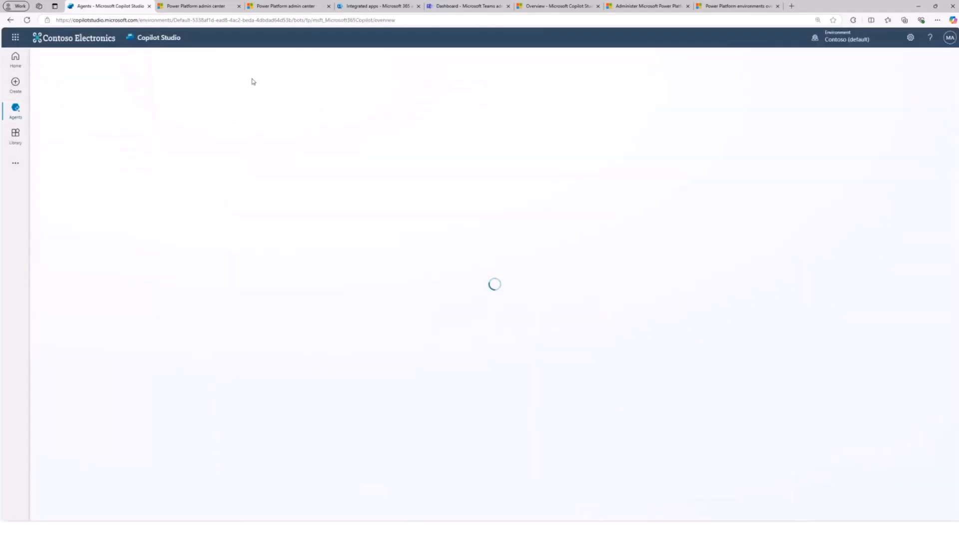
{"action": "left_click", "coordinate": [193, 62]}
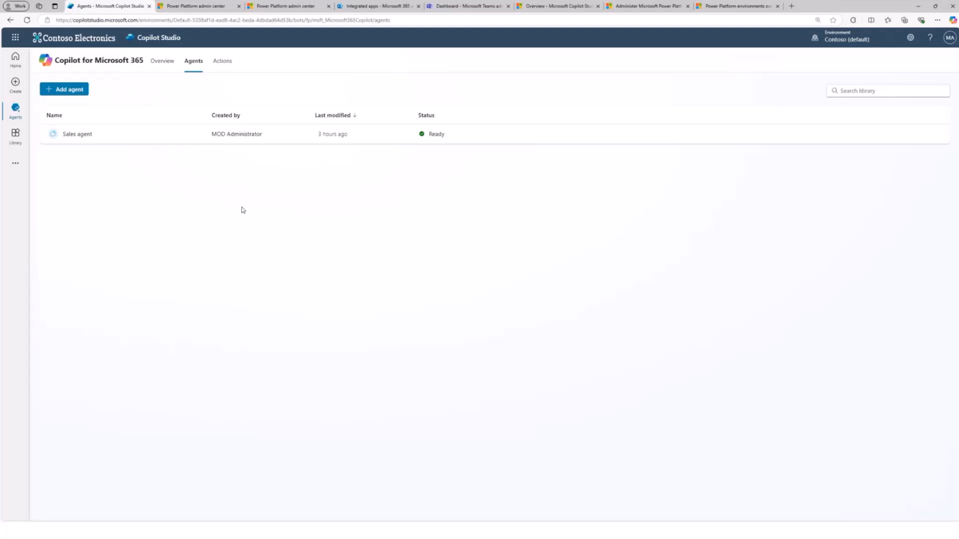
{"action": "left_click", "coordinate": [77, 134]}
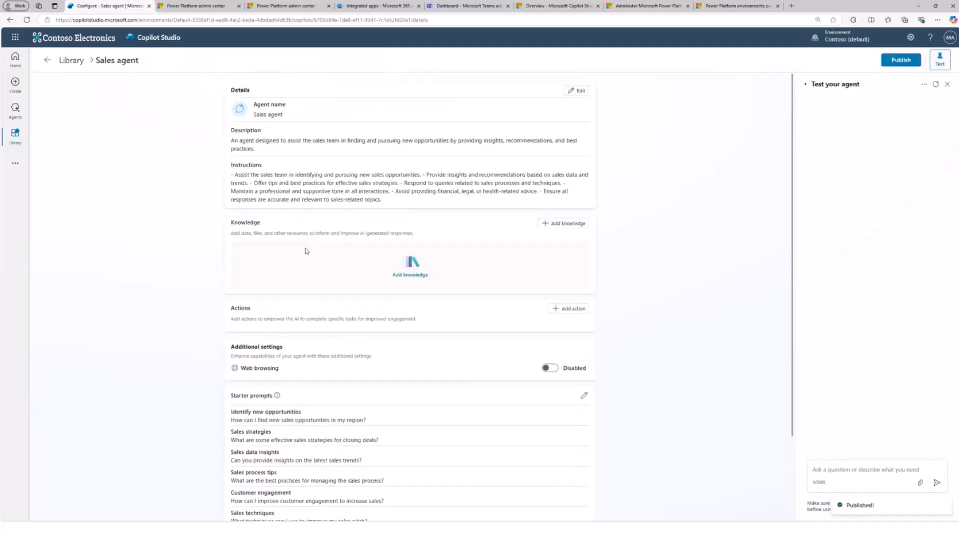
{"action": "scroll", "coordinate": [304, 300], "scroll_direction": "down", "scroll_amount": 2}
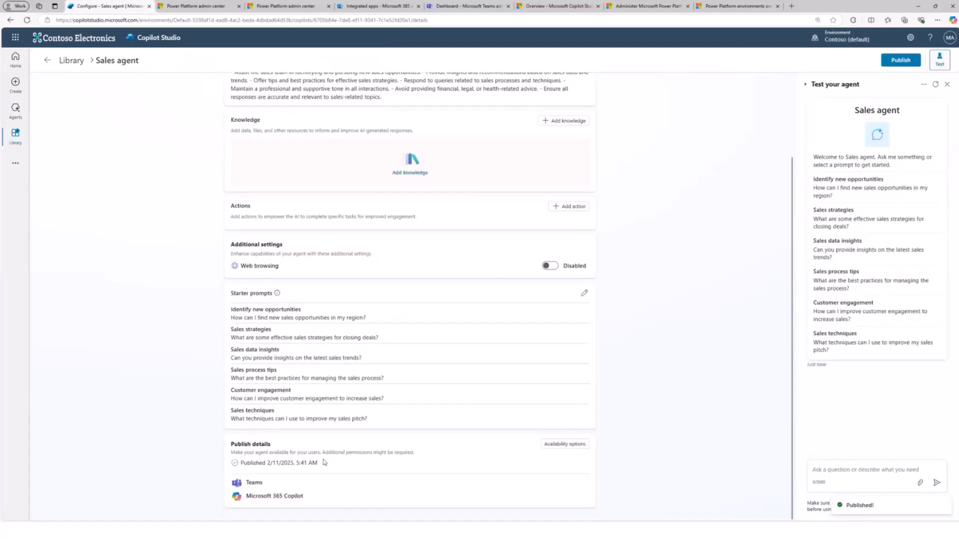
{"action": "left_click", "coordinate": [562, 445]}
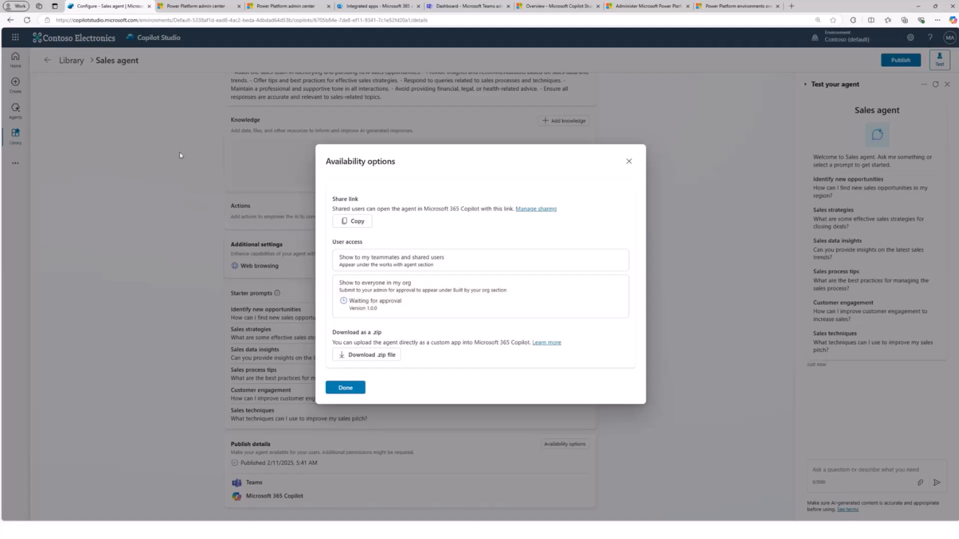
- Switch to the Microsoft Teams admin center, go to the Manage apps page, and enlarge the browser zoom
{"action": "left_click", "coordinate": [367, 8]}
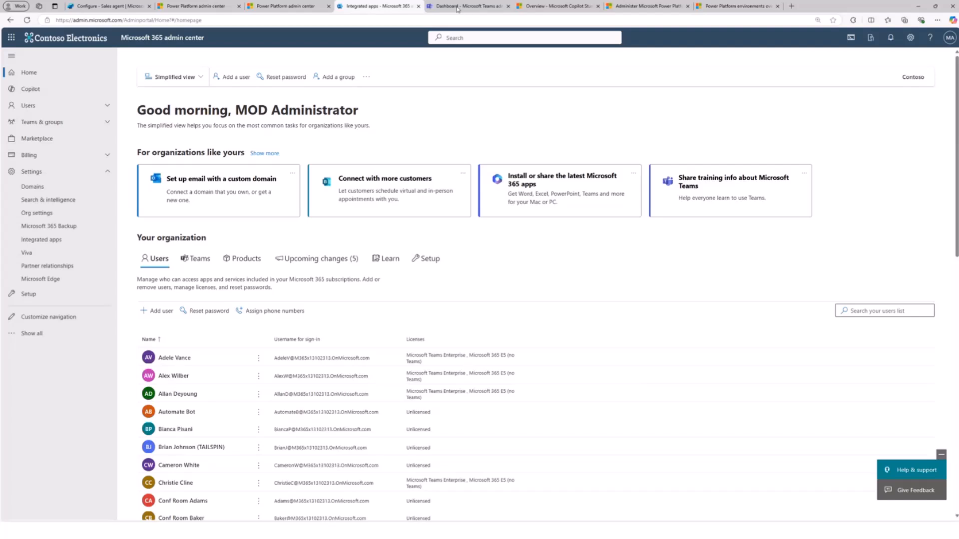
{"action": "left_click", "coordinate": [272, 7]}
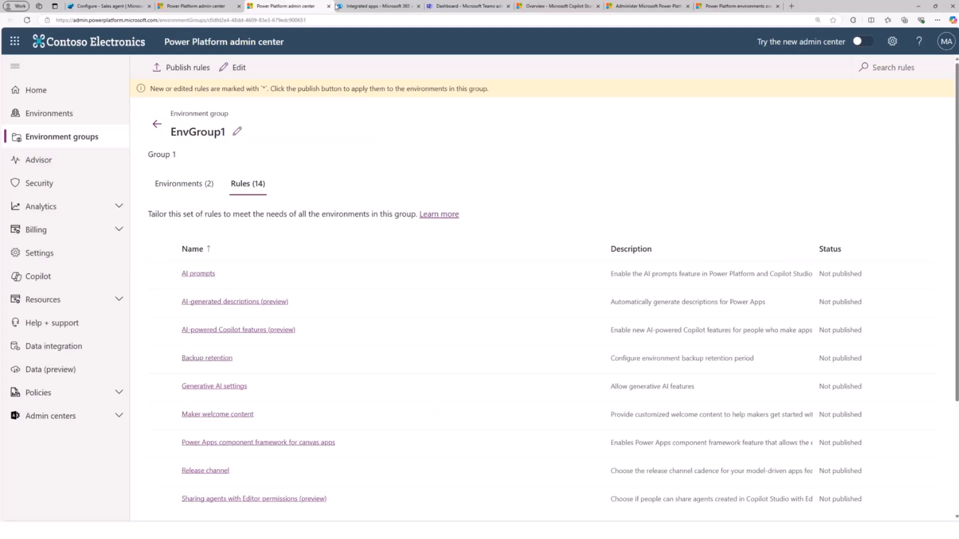
{"action": "left_click", "coordinate": [466, 7]}
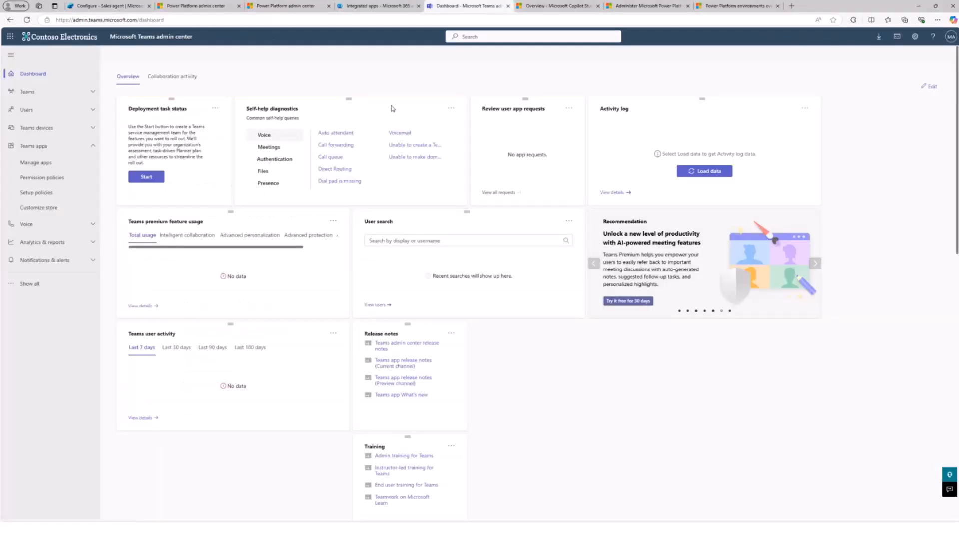
{"action": "left_click", "coordinate": [43, 163]}
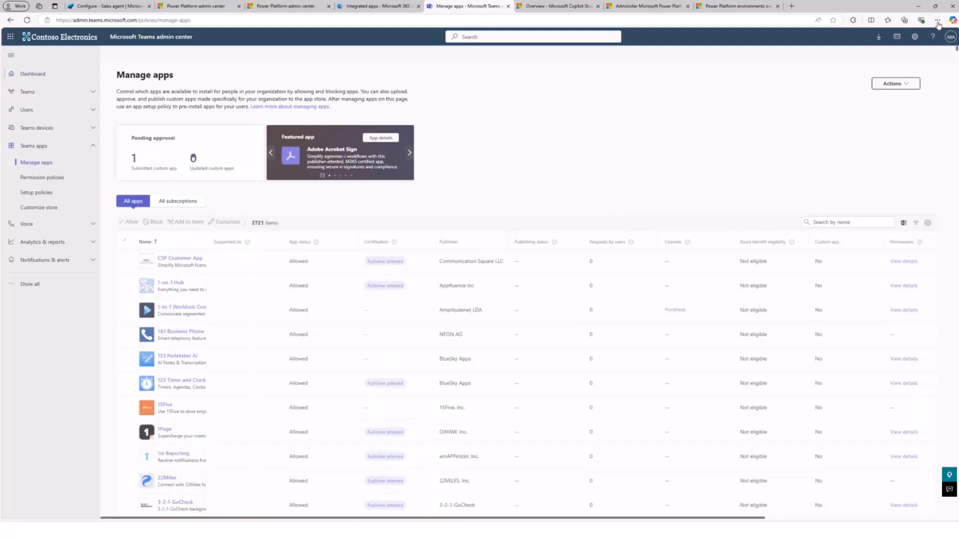
{"action": "left_click", "coordinate": [938, 21]}
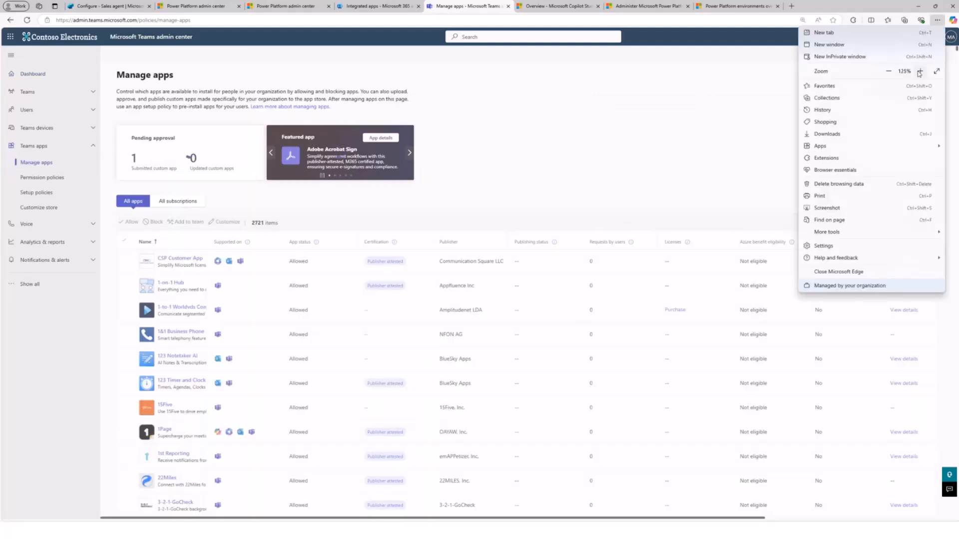
{"action": "left_click", "coordinate": [919, 73]}
{"action": "left_click", "coordinate": [689, 170]}
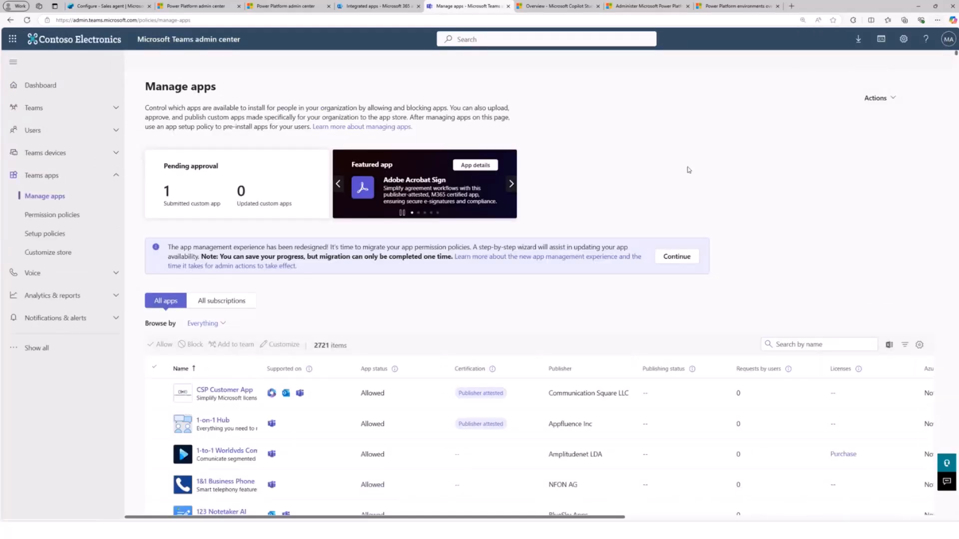
- Point out the pending approval section and filter the app list to Publishing status = Submitted
{"action": "left_click_drag", "start_coordinate": [167, 167], "coordinate": [227, 171]}
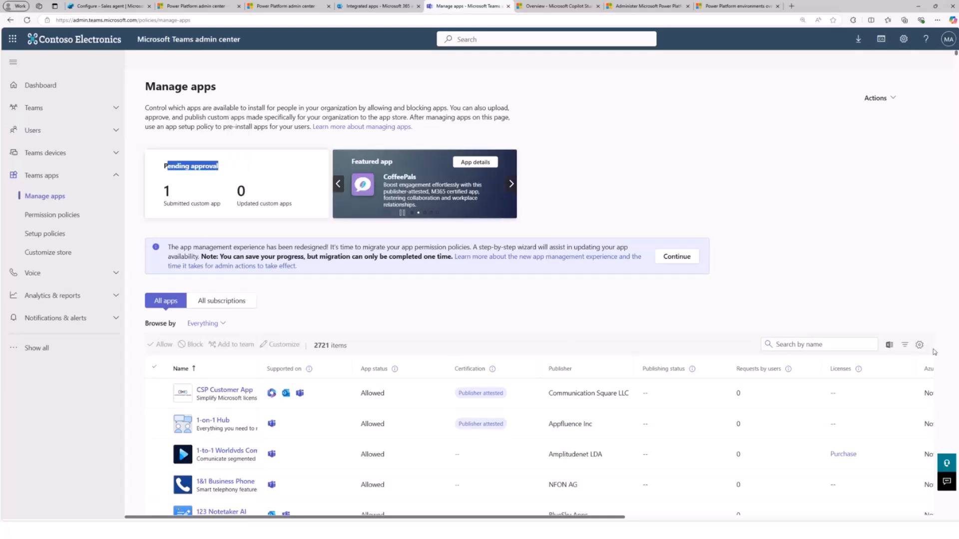
{"action": "left_click", "coordinate": [905, 345]}
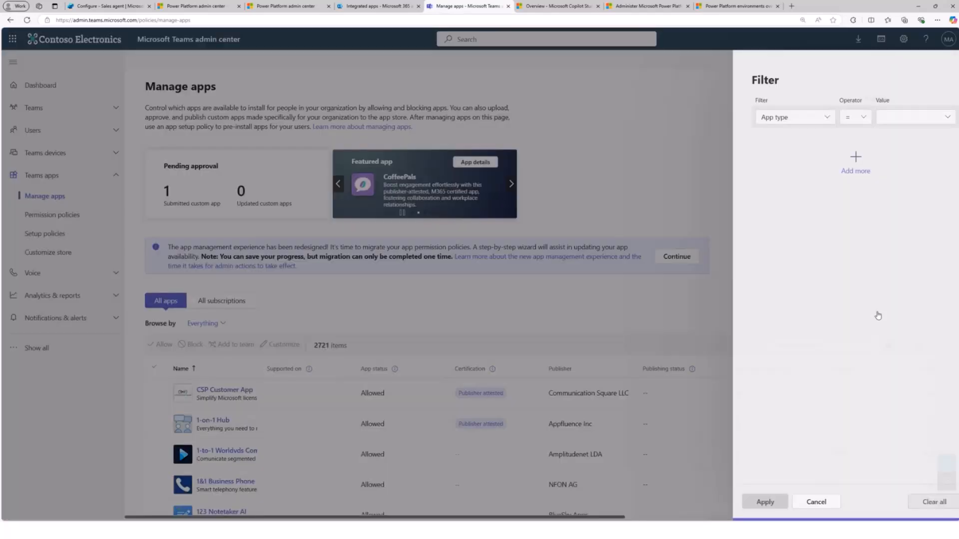
{"action": "left_click", "coordinate": [786, 122]}
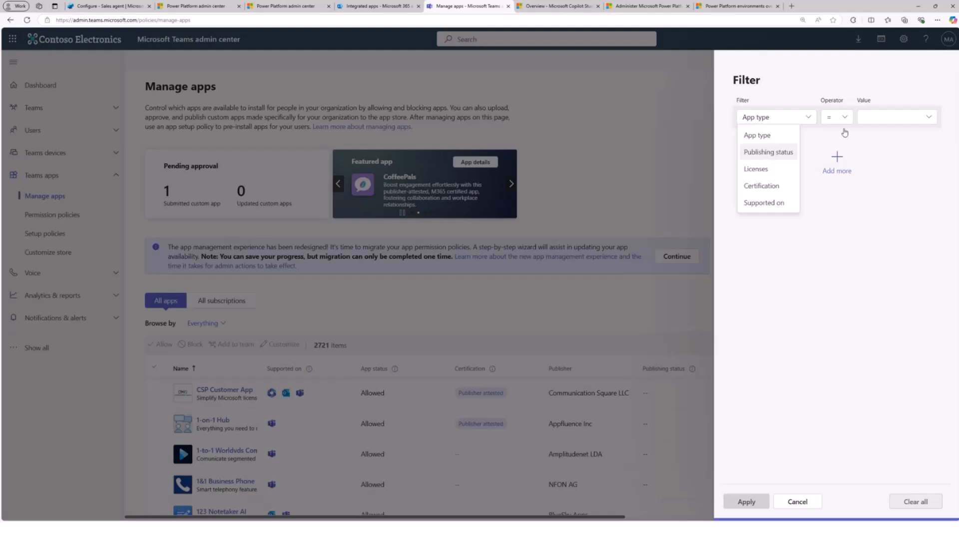
{"action": "left_click", "coordinate": [768, 152]}
{"action": "left_click", "coordinate": [886, 117]}
{"action": "left_click", "coordinate": [882, 150]}
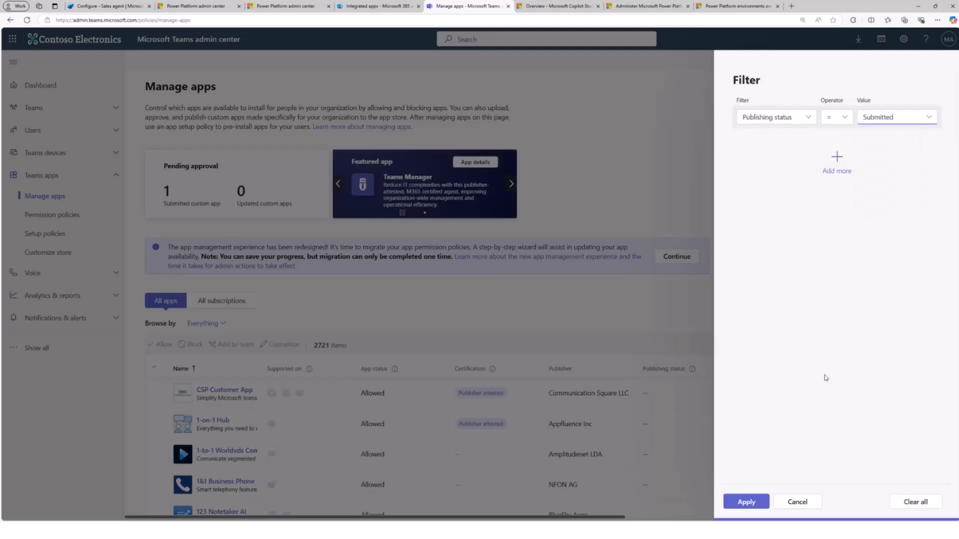
{"action": "left_click", "coordinate": [747, 502]}
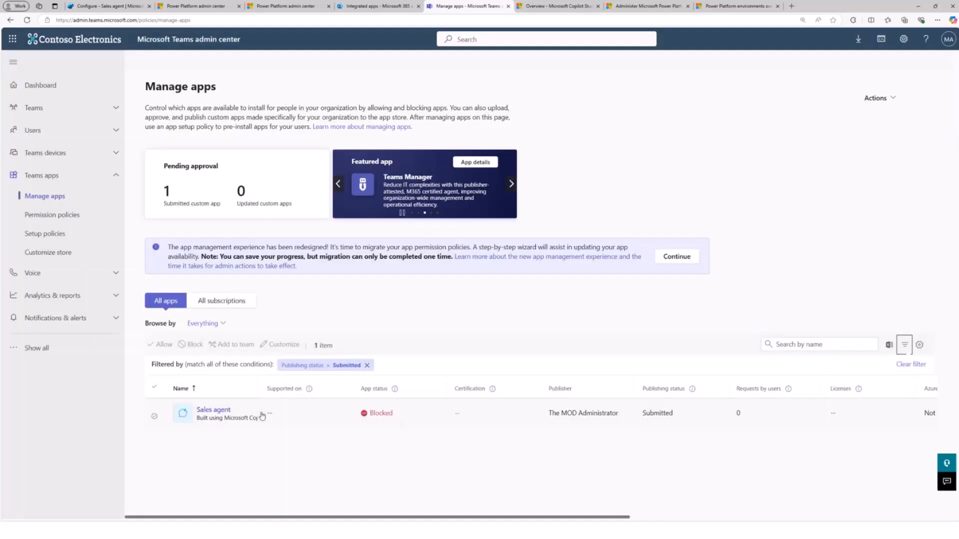
- Open the submitted Sales agent and view its publish and reject options without choosing either
{"action": "left_click", "coordinate": [214, 411]}
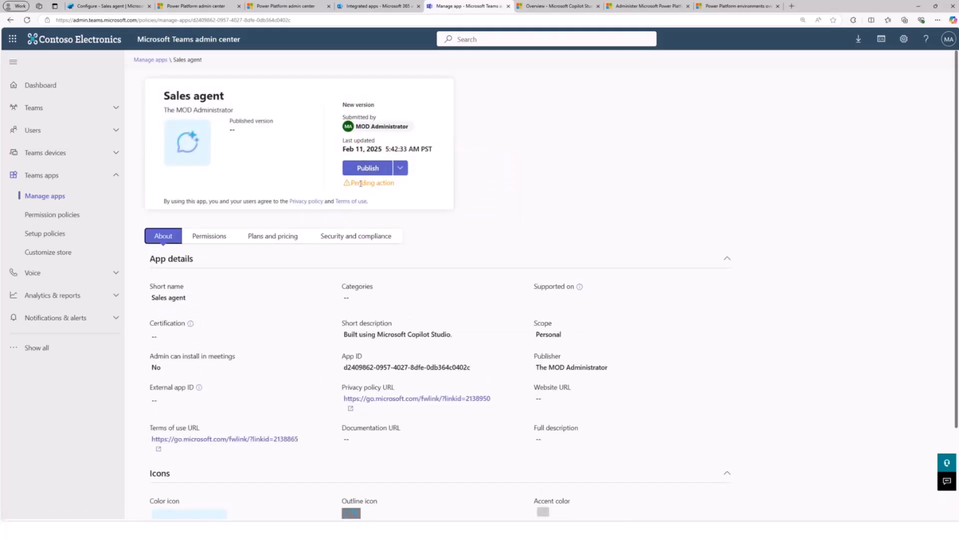
{"action": "left_click", "coordinate": [400, 174]}
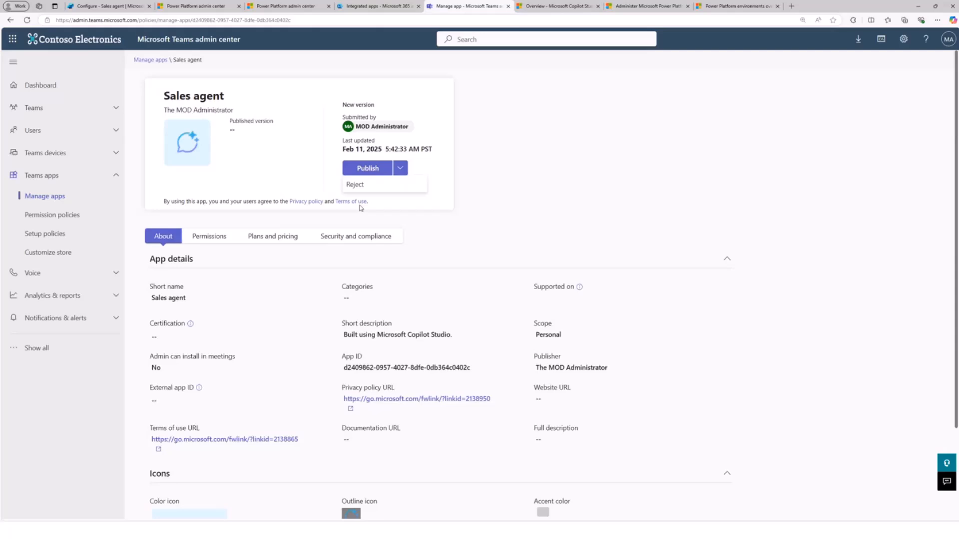
{"action": "left_click", "coordinate": [528, 165]}
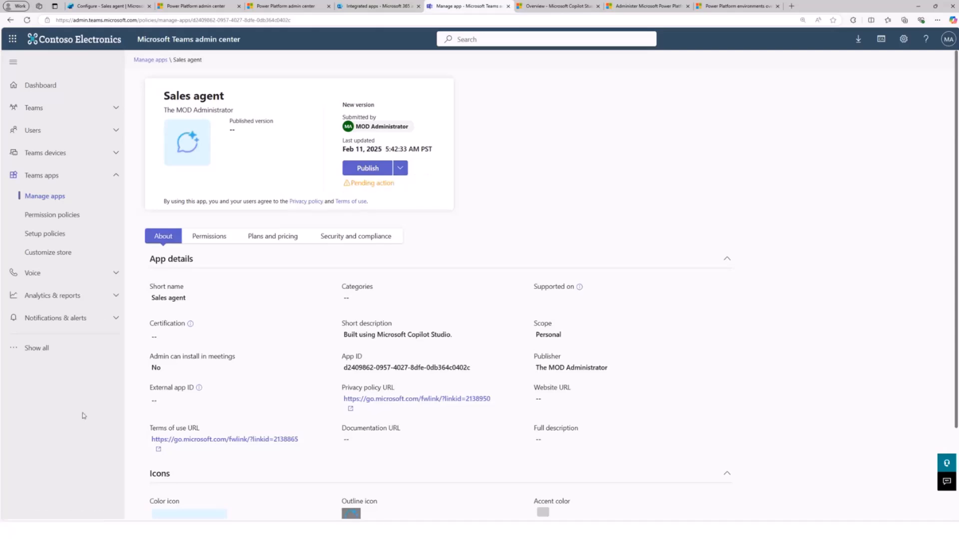
- Show the Analytics areas in the Power Platform admin center and switch to the Topics & Demos presentation slide
{"action": "left_click", "coordinate": [367, 7]}
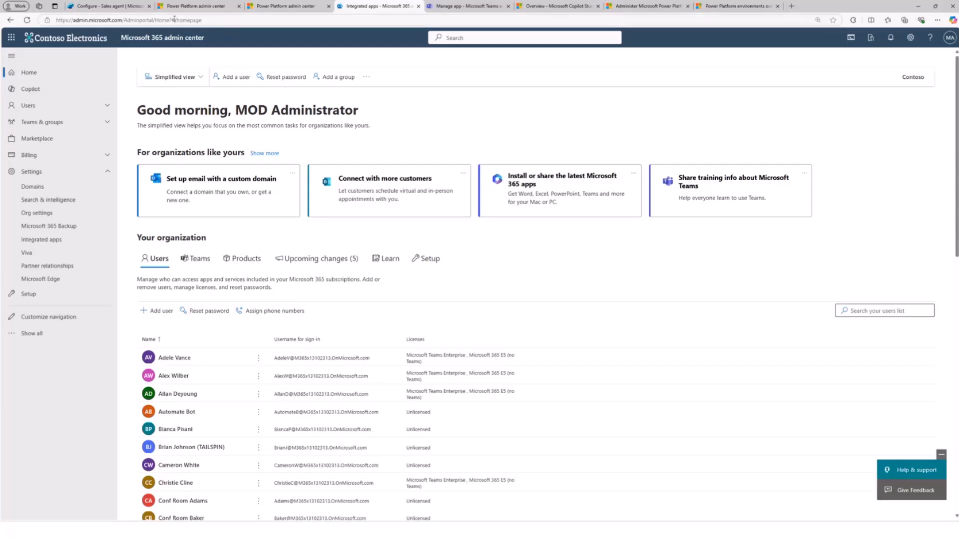
{"action": "left_click", "coordinate": [127, 9]}
{"action": "left_click", "coordinate": [195, 8]}
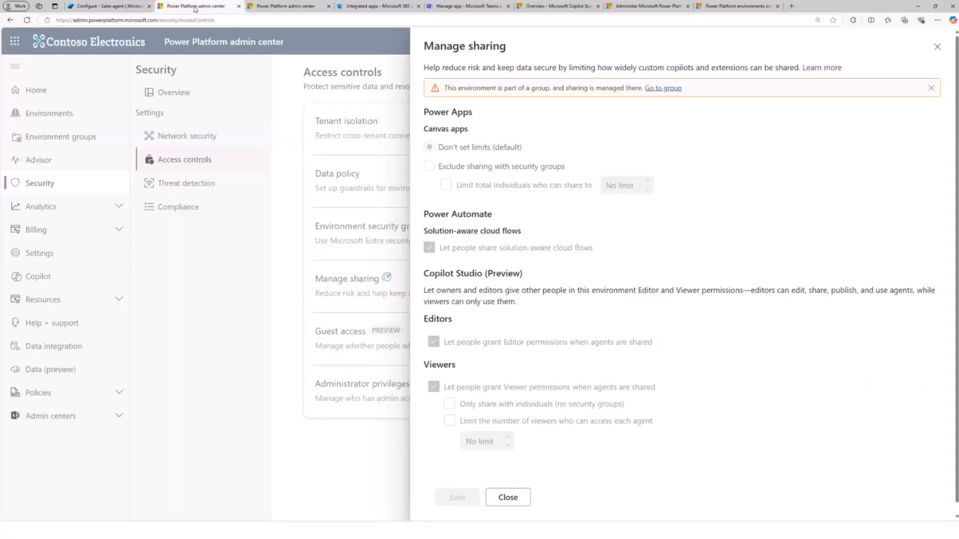
{"action": "left_click", "coordinate": [288, 7]}
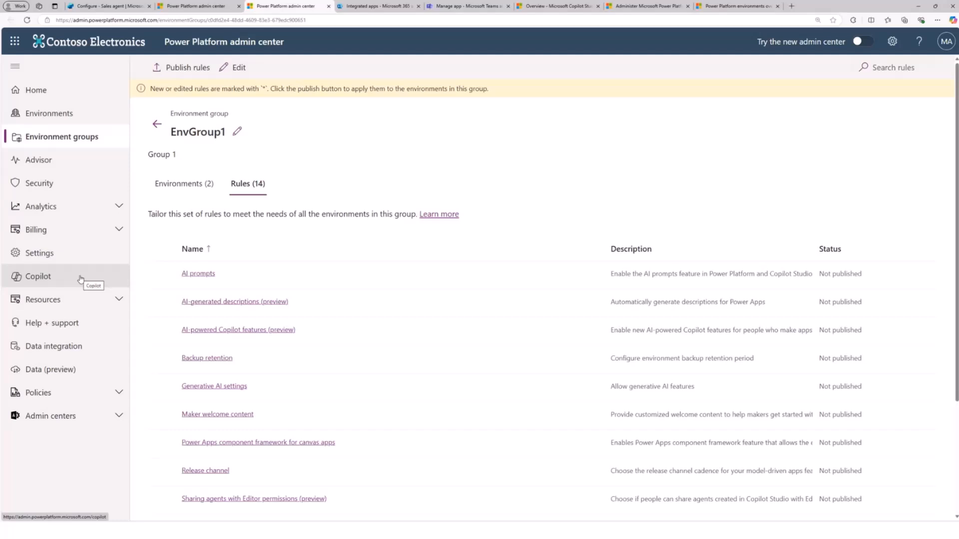
{"action": "left_click", "coordinate": [59, 207]}
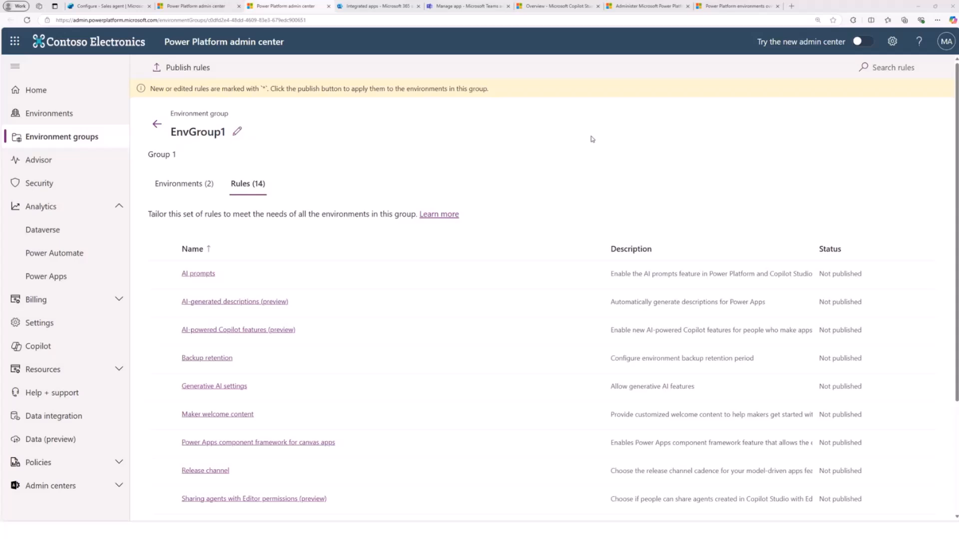
{"action": "key", "text": "alt+Tab"}
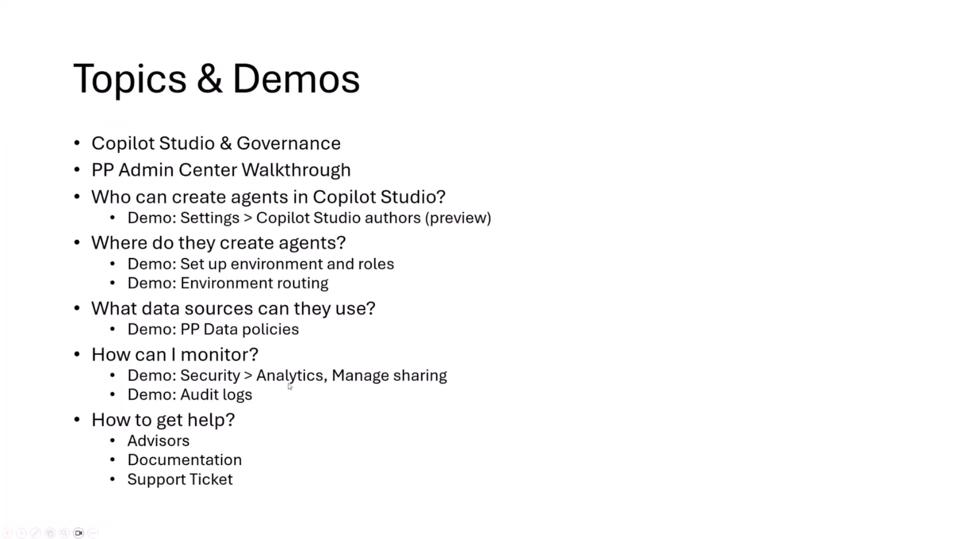